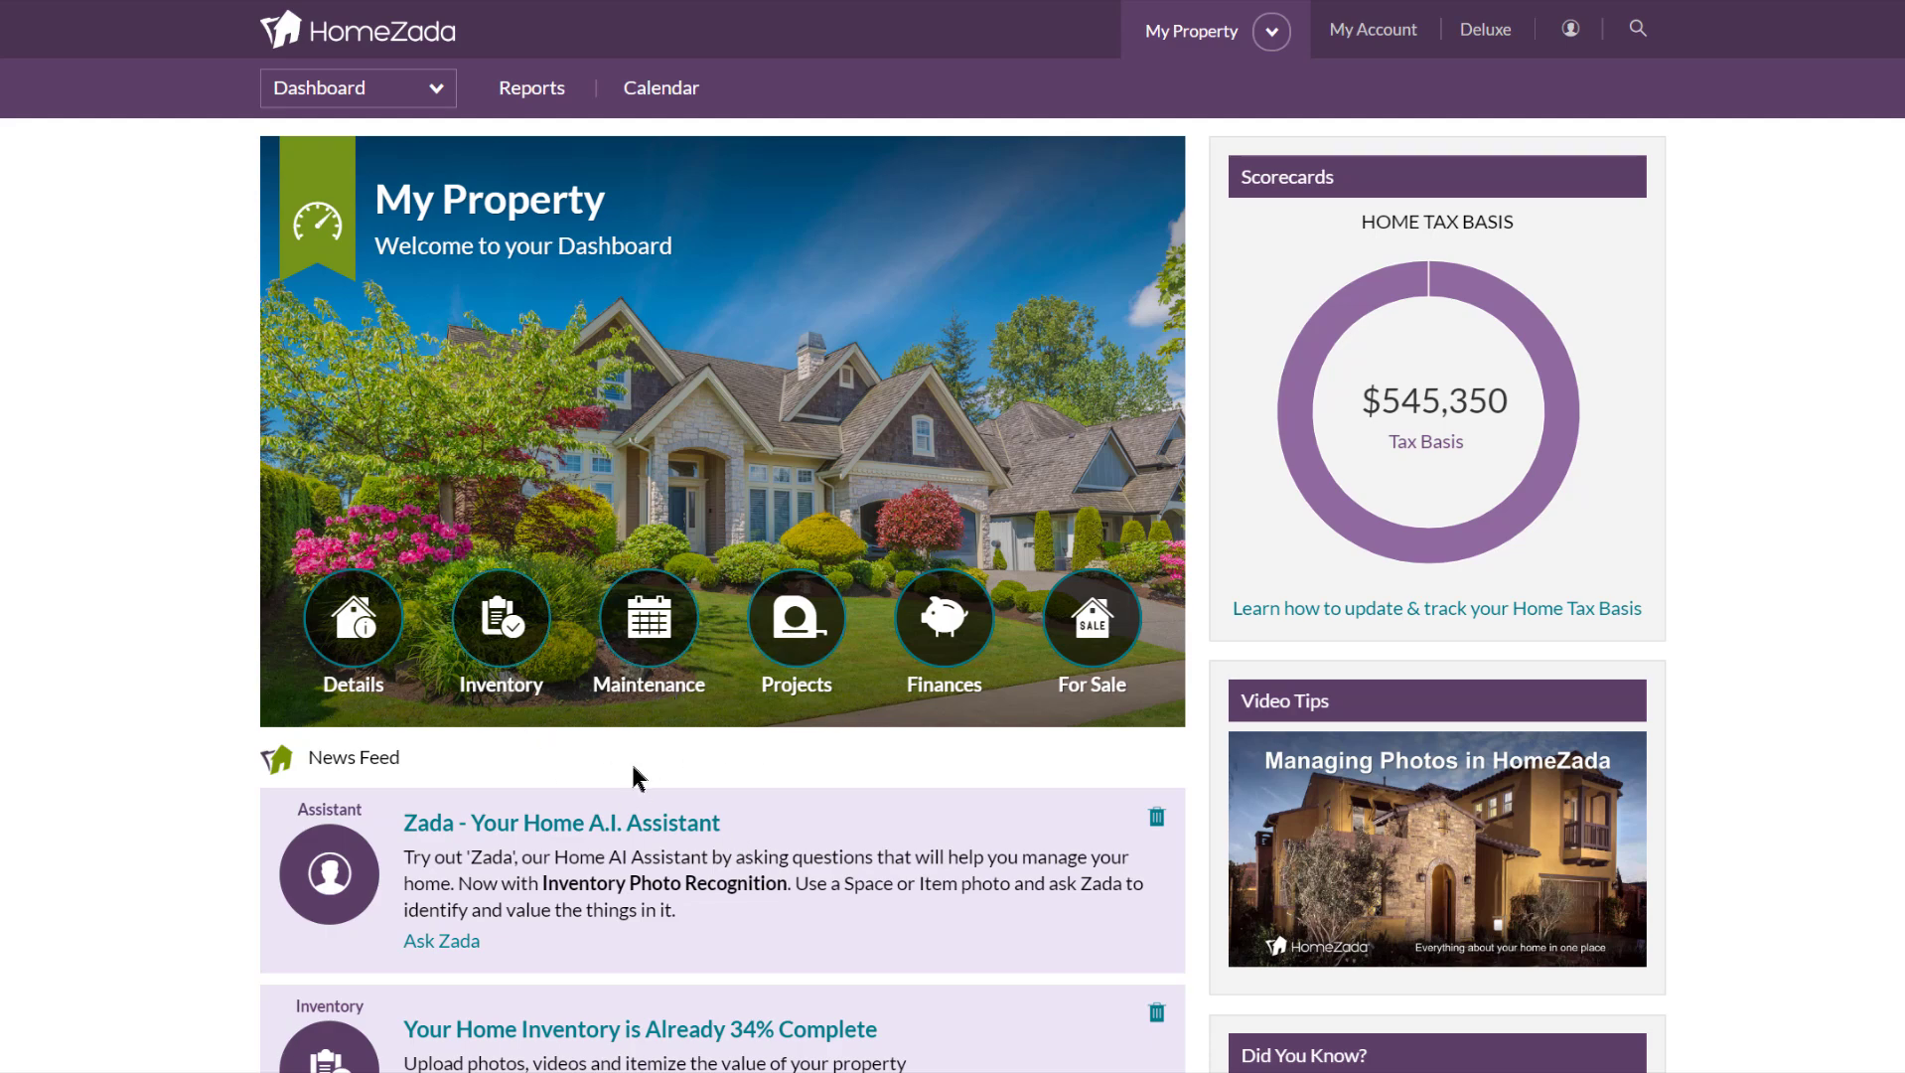
- Open the Inventory's All Spaces overview and scroll through the property's spaces
{"action": "left_click", "coordinate": [494, 644]}
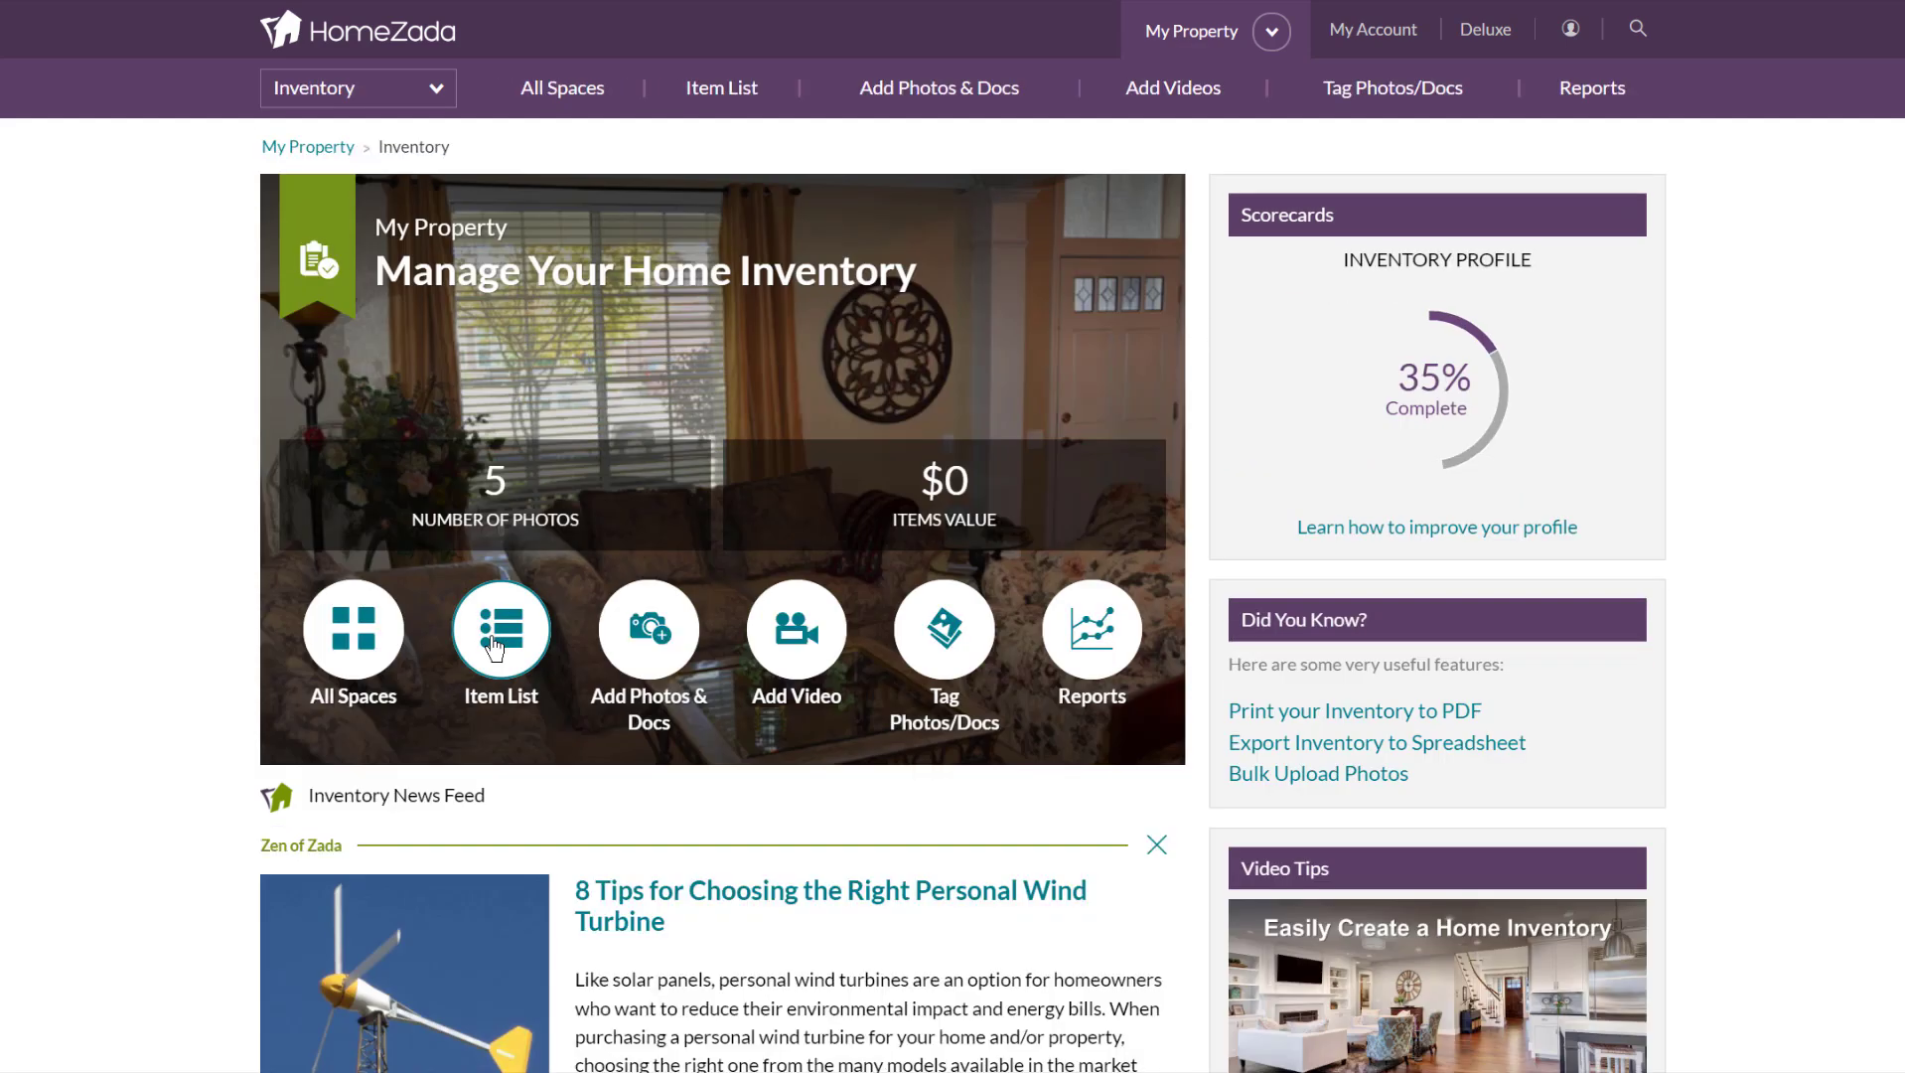
{"action": "left_click", "coordinate": [359, 631]}
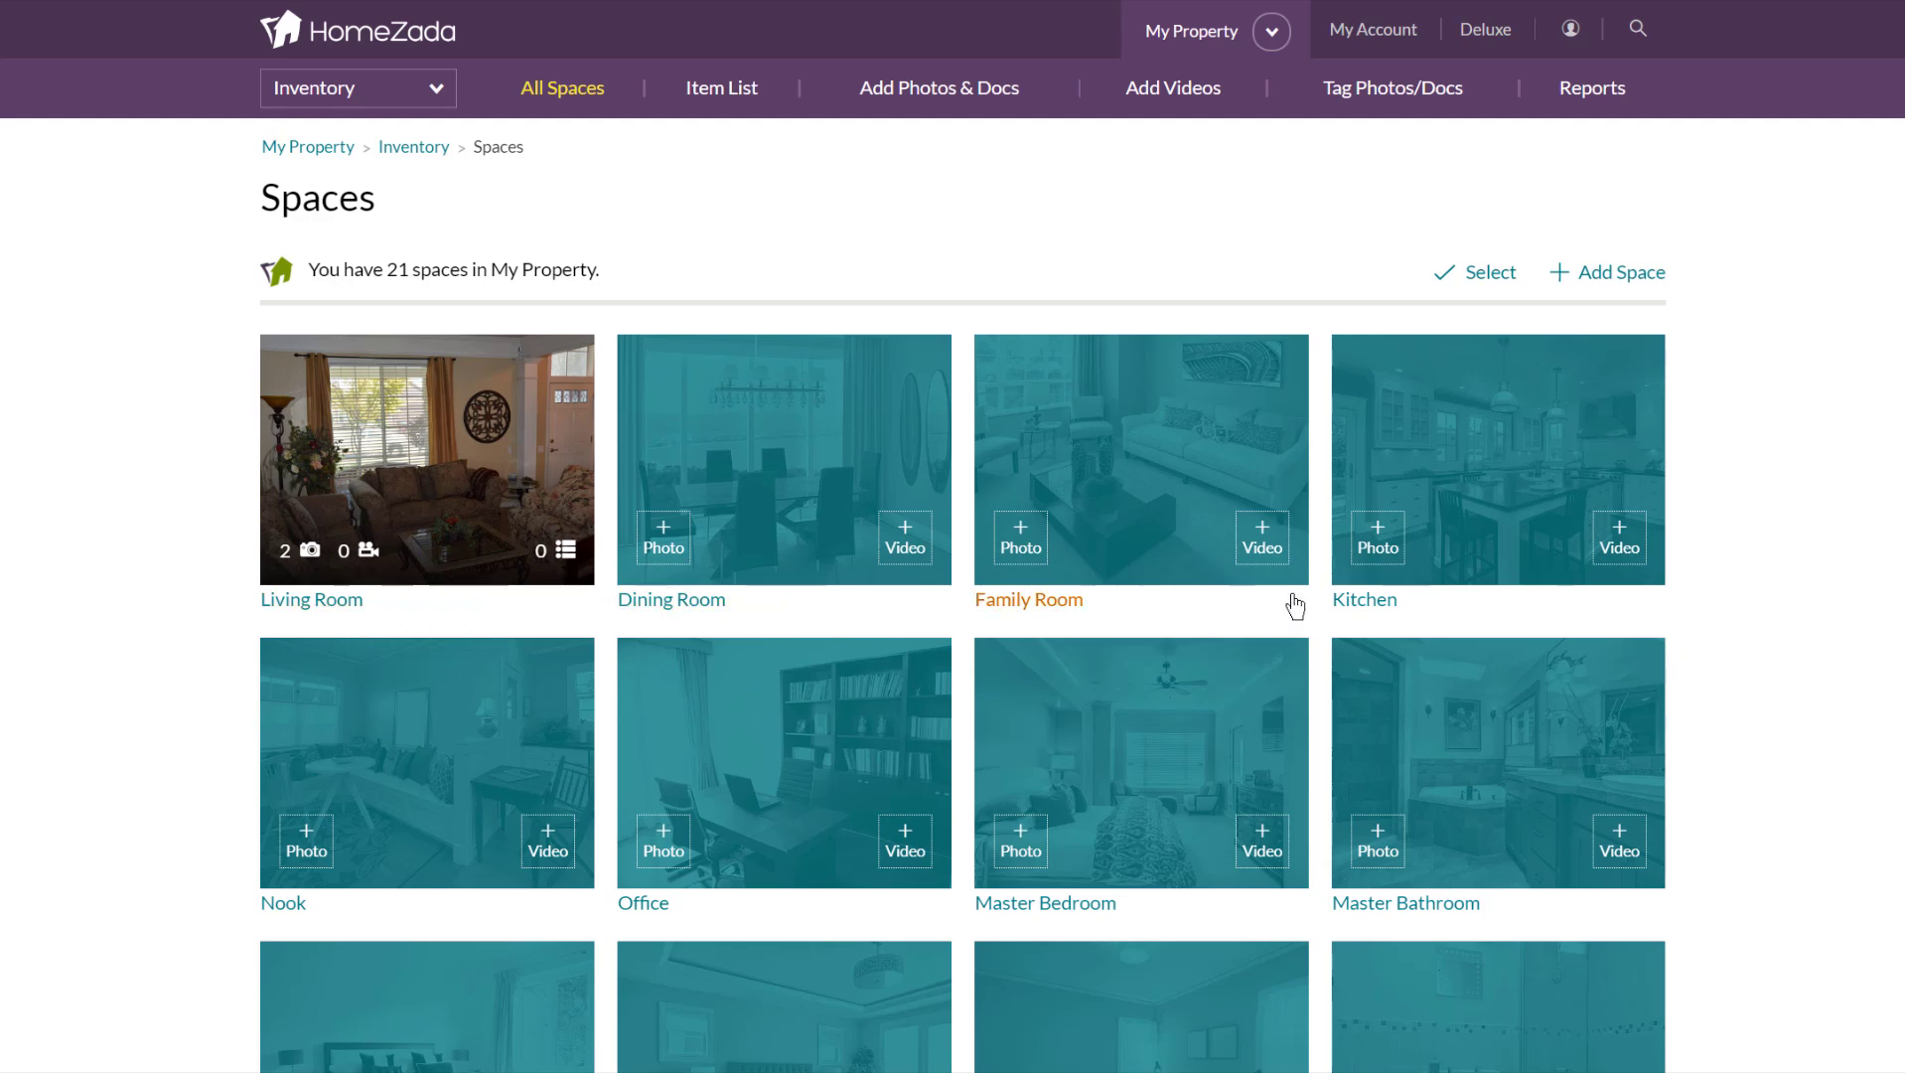
{"action": "scroll", "coordinate": [1331, 546], "scroll_direction": "down", "scroll_amount": 4}
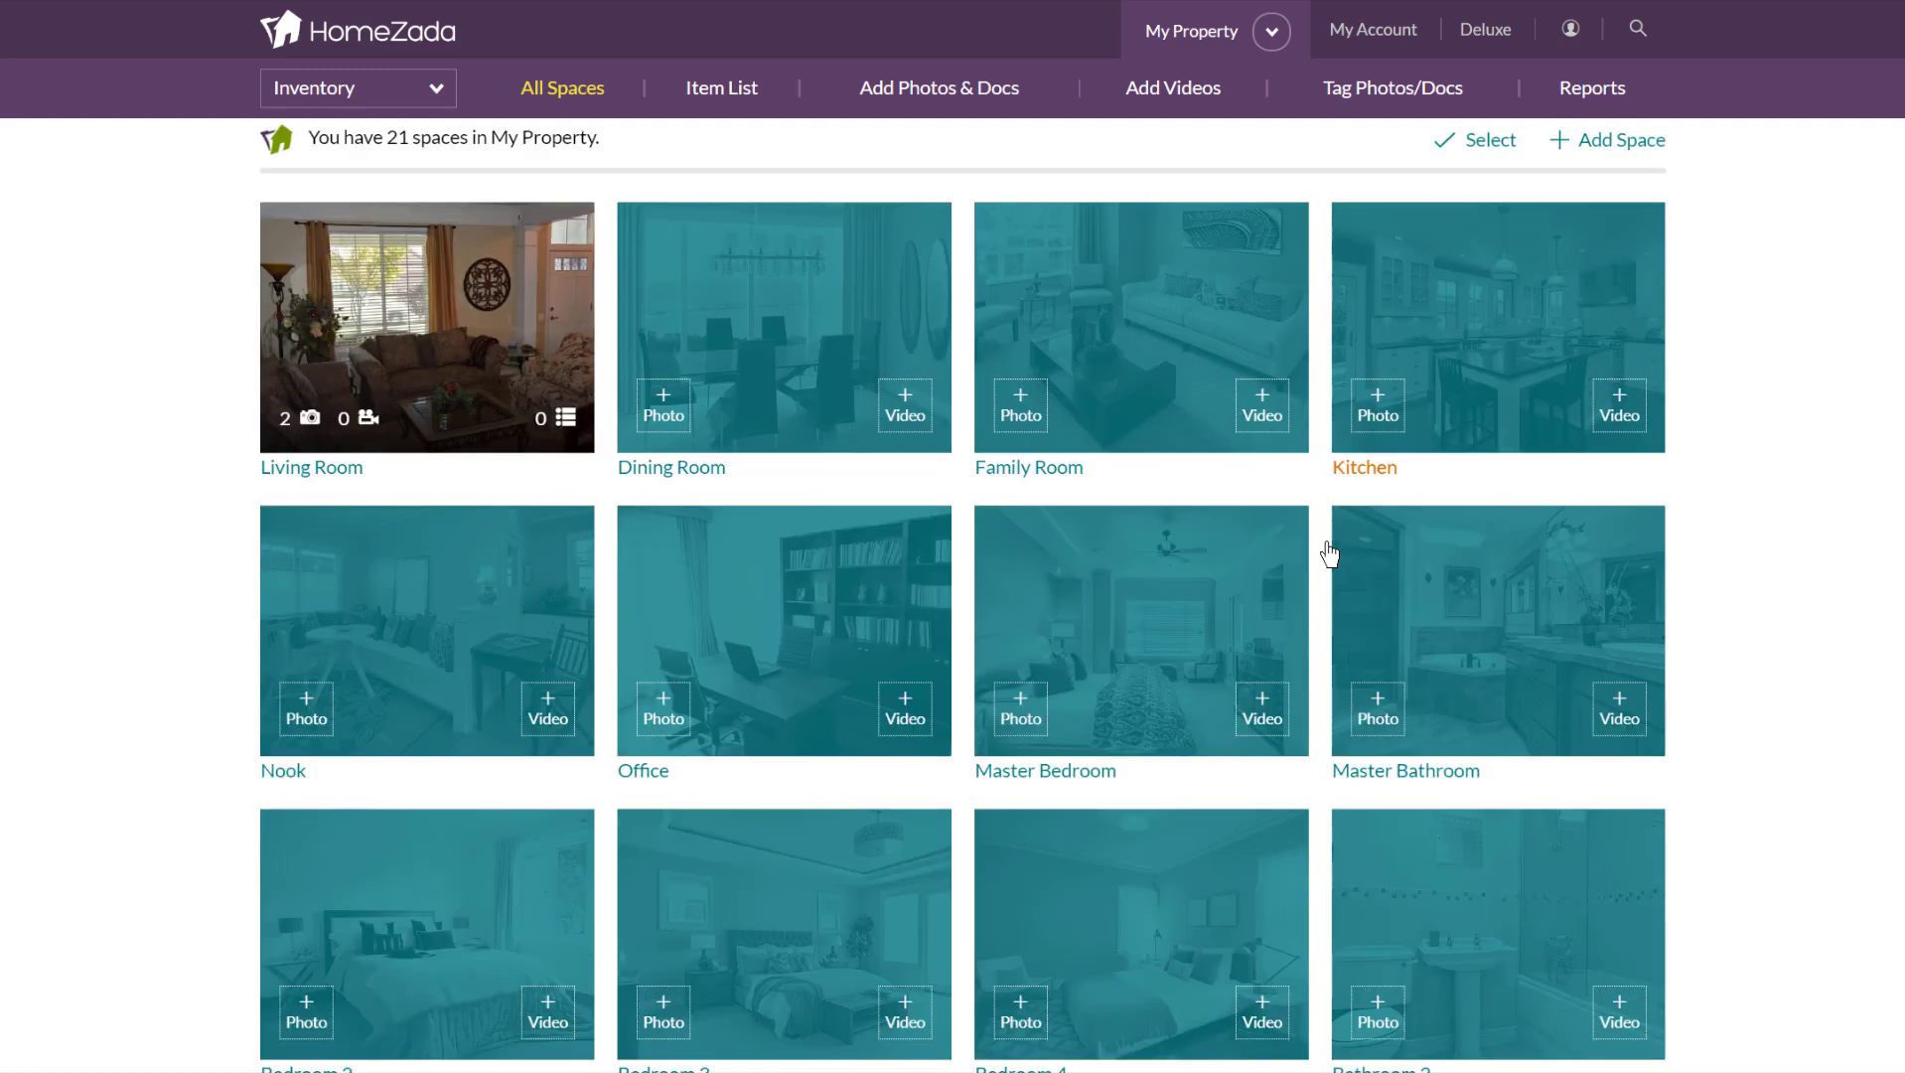
{"action": "scroll", "coordinate": [1331, 551], "scroll_direction": "up", "scroll_amount": 4}
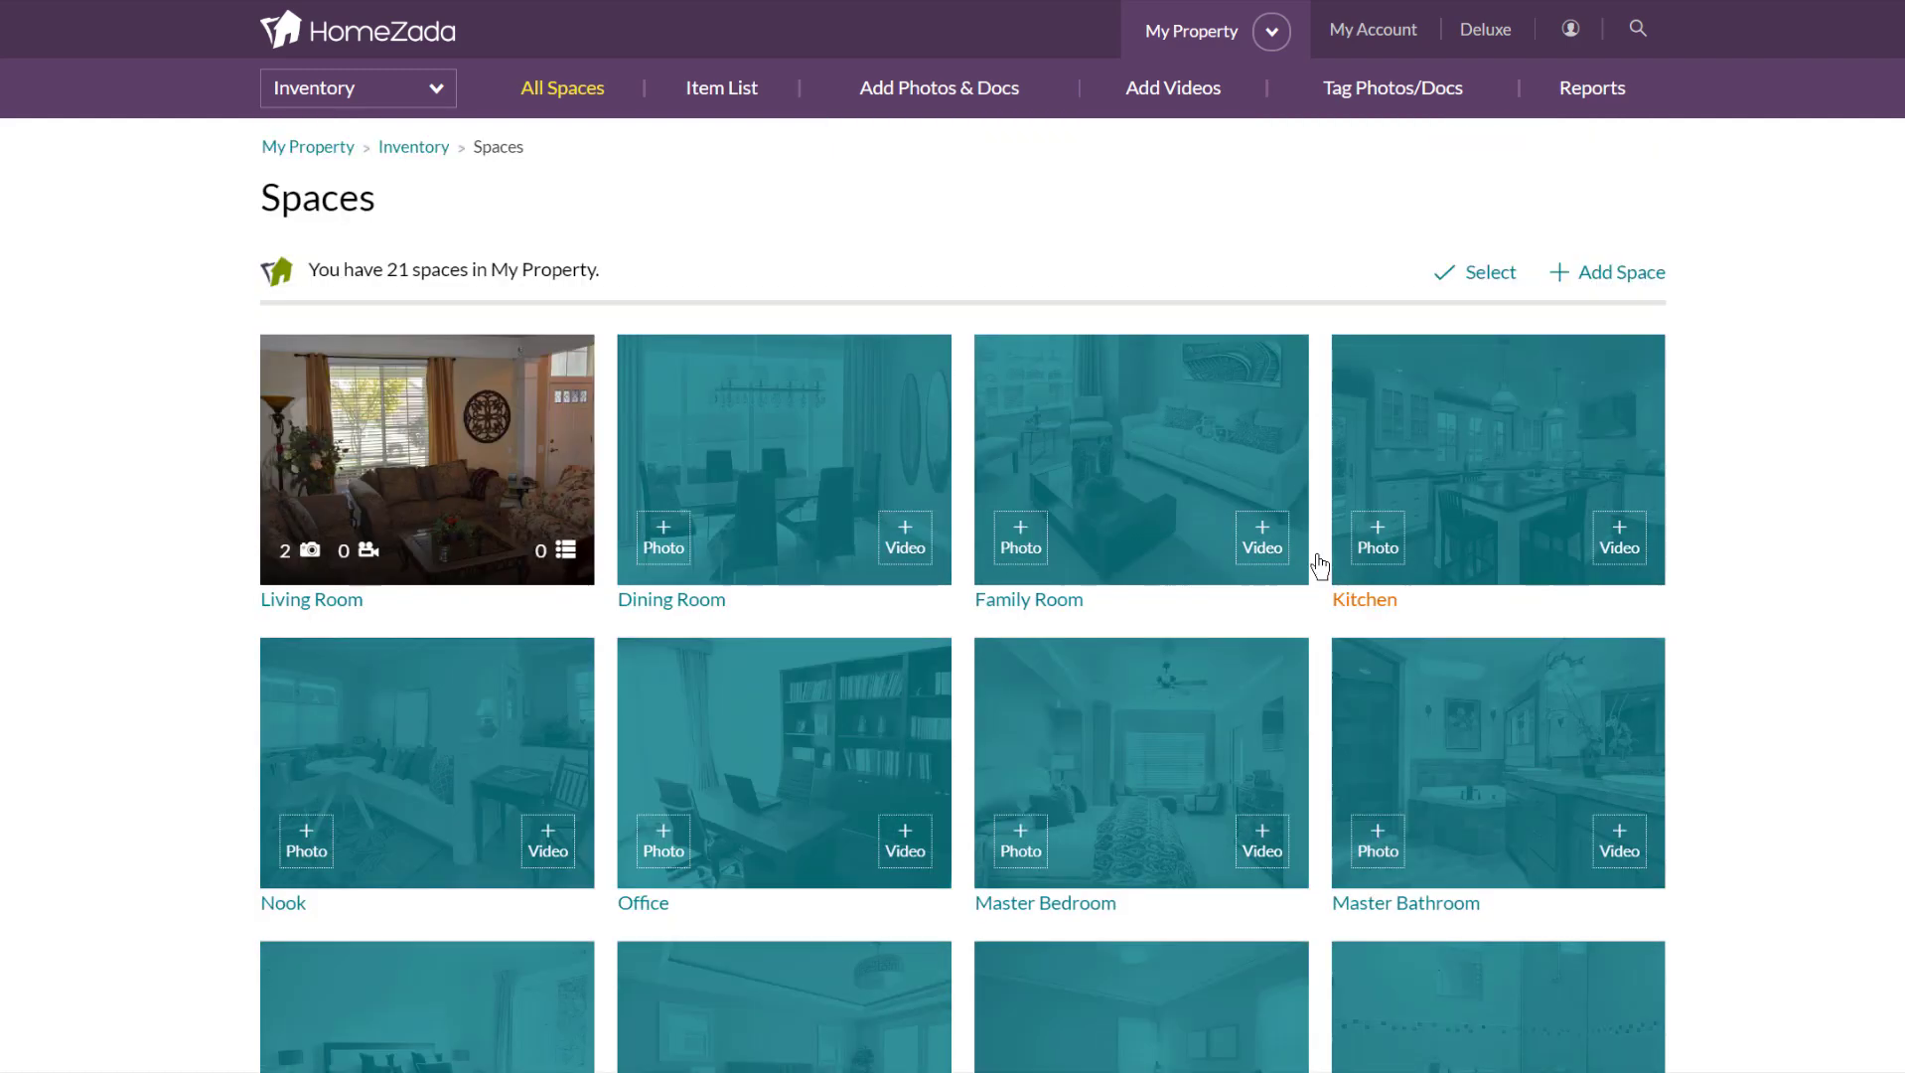
- Open the Dining Room's nine items, toggling selection mode on and back off
{"action": "left_click", "coordinate": [805, 482]}
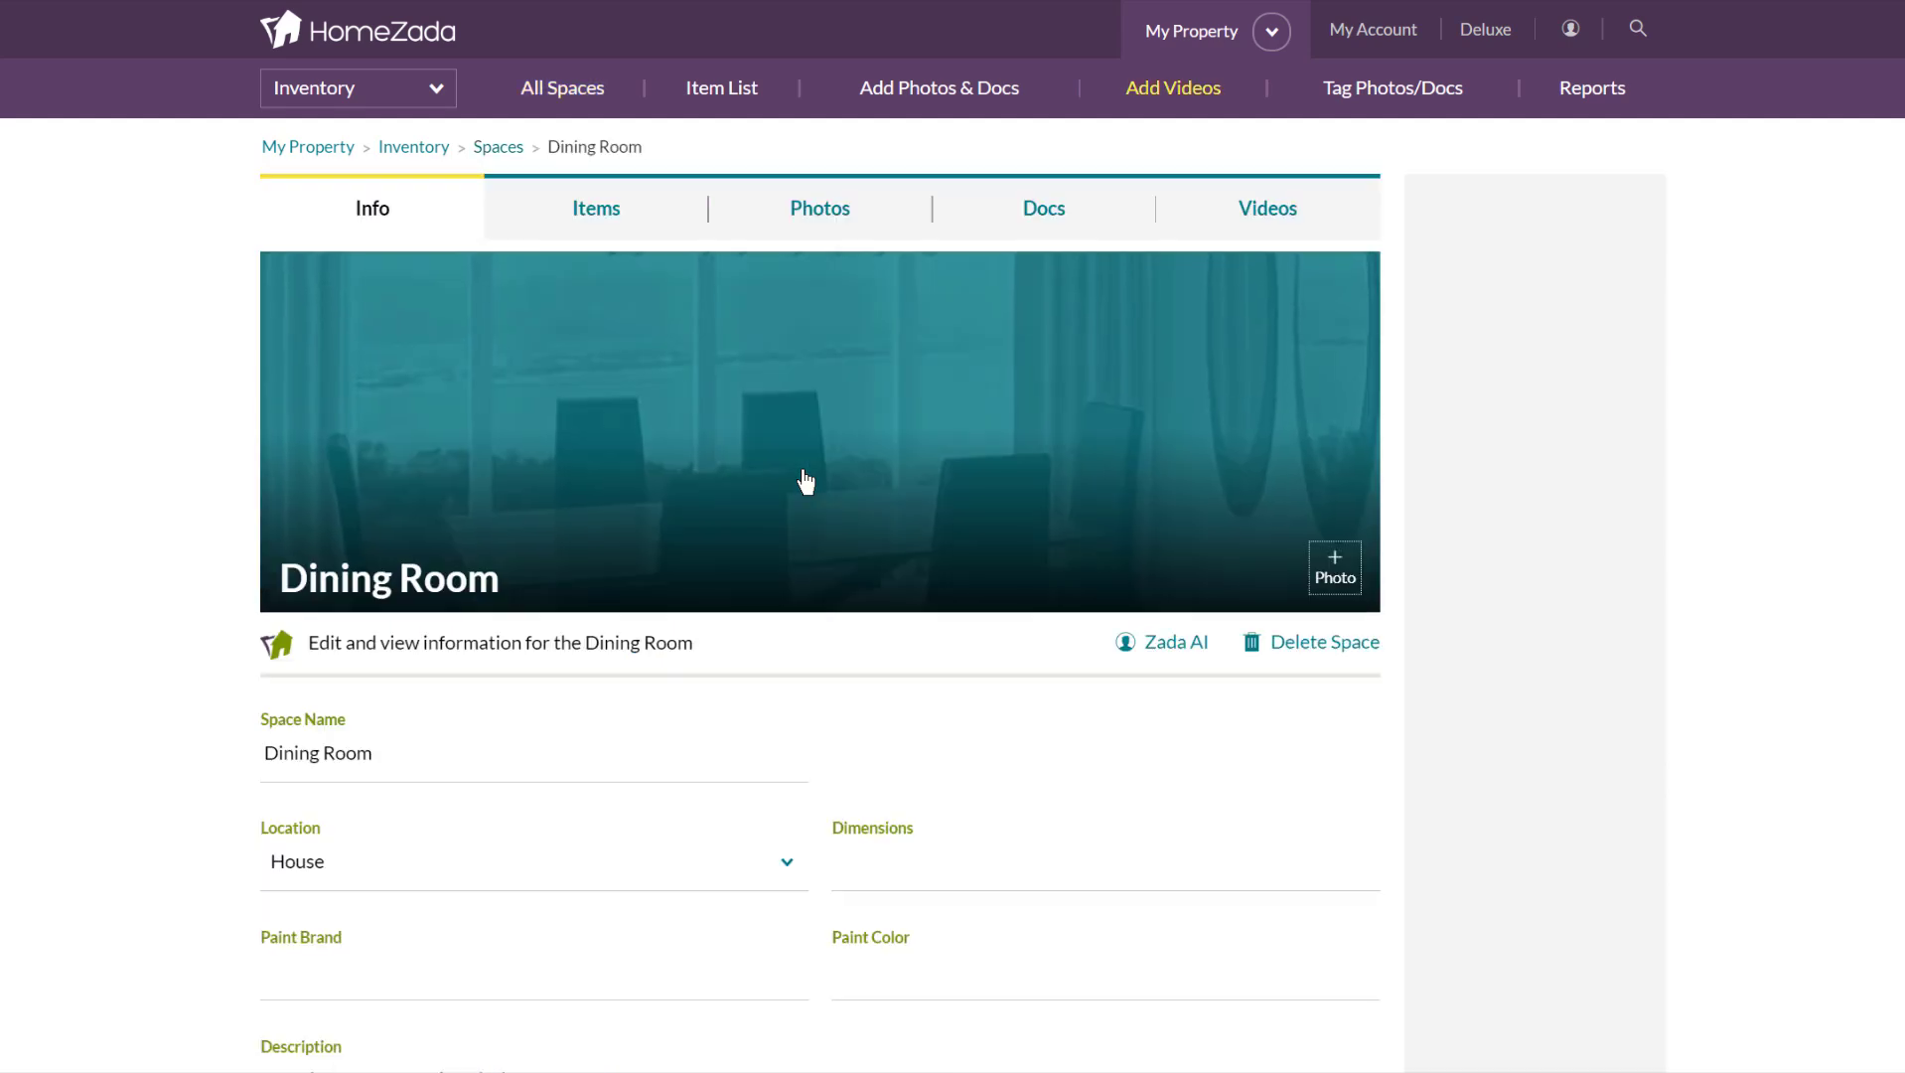
{"action": "left_click", "coordinate": [582, 204]}
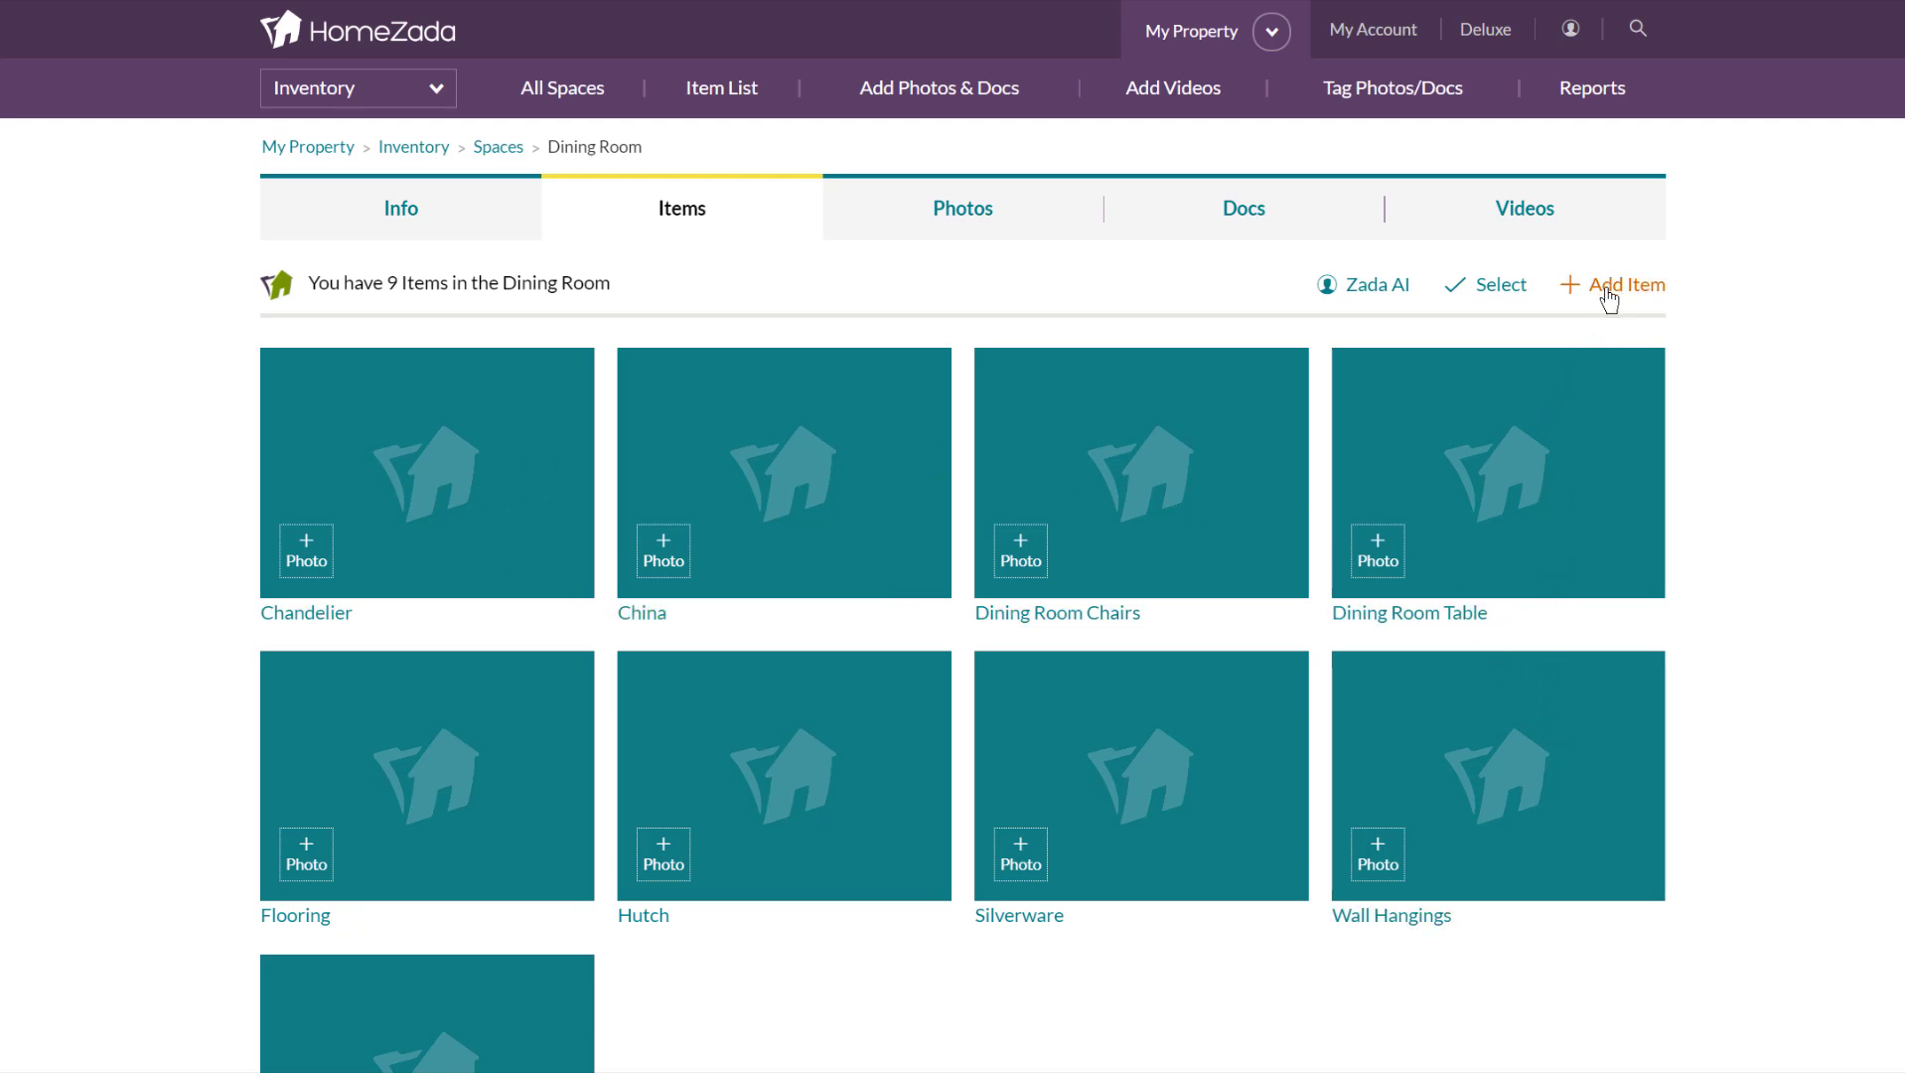
{"action": "left_click", "coordinate": [1498, 290]}
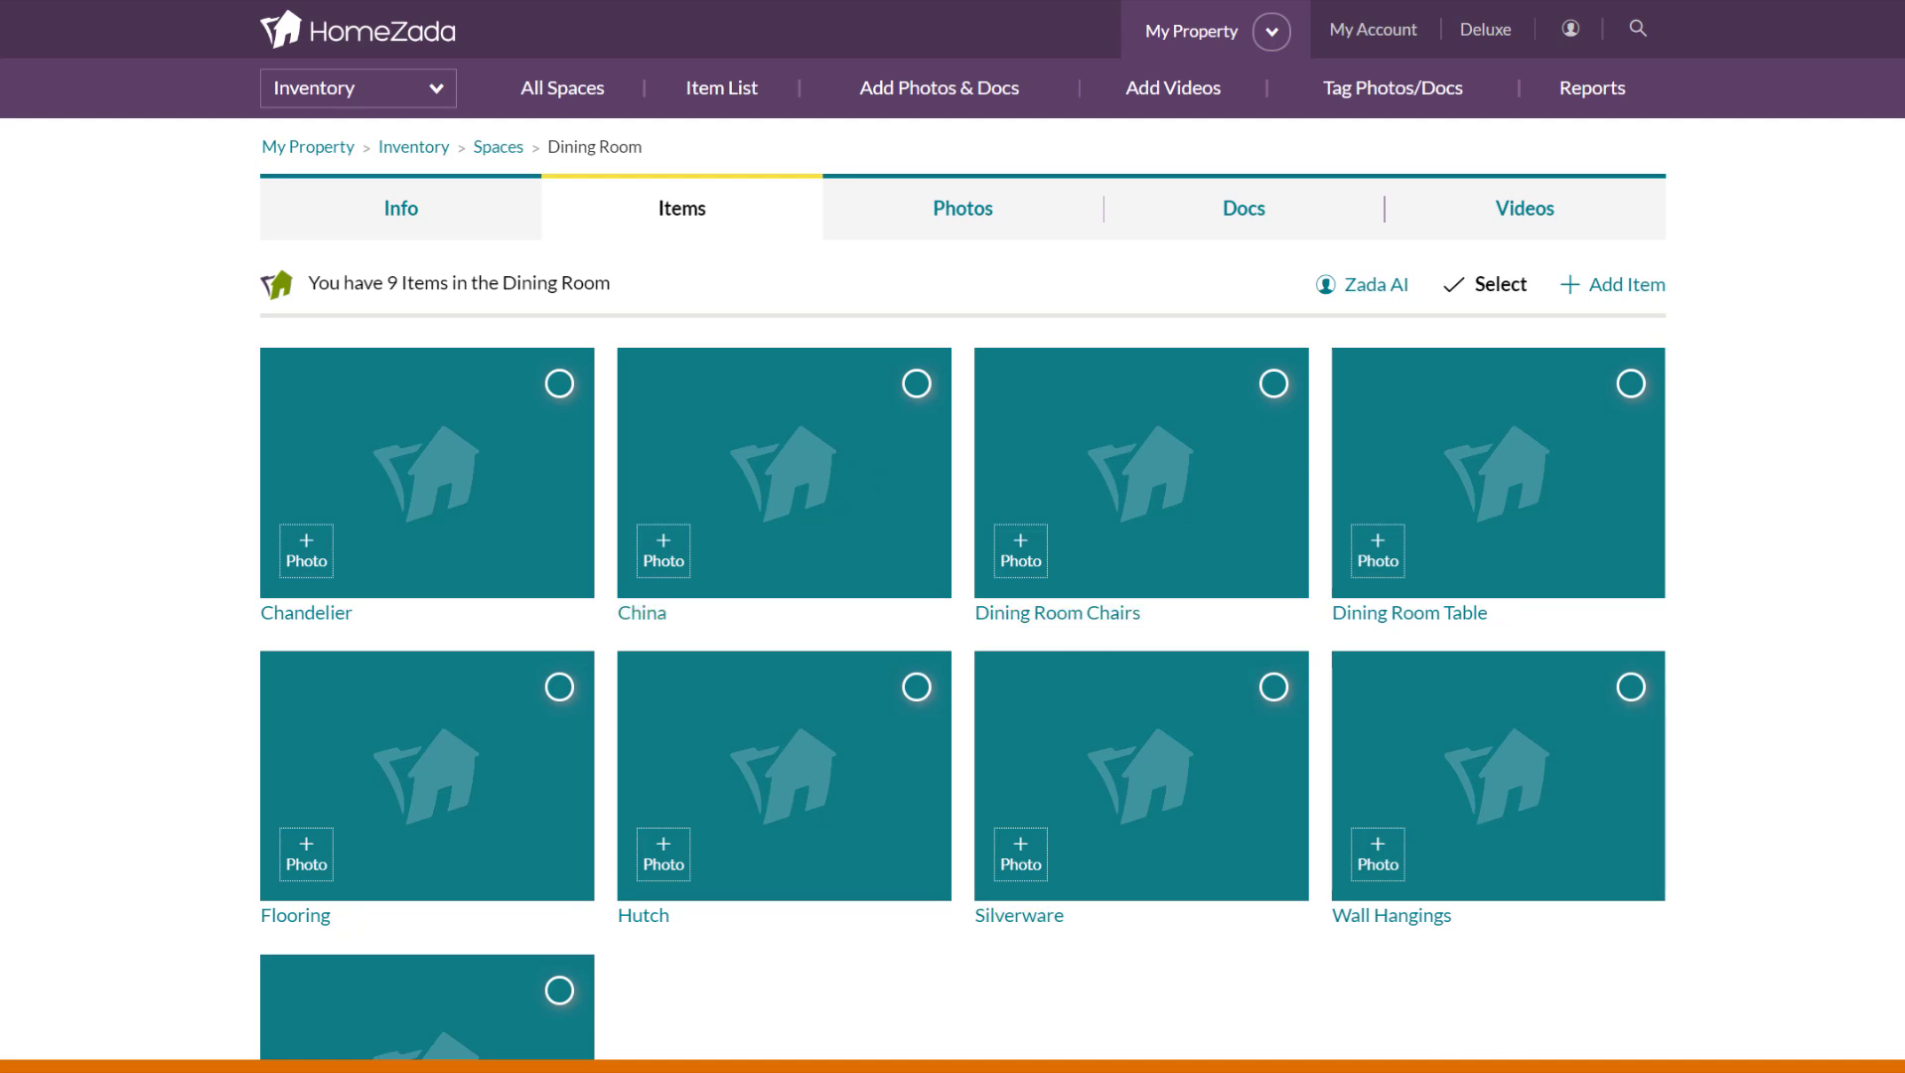
{"action": "key", "text": "Escape"}
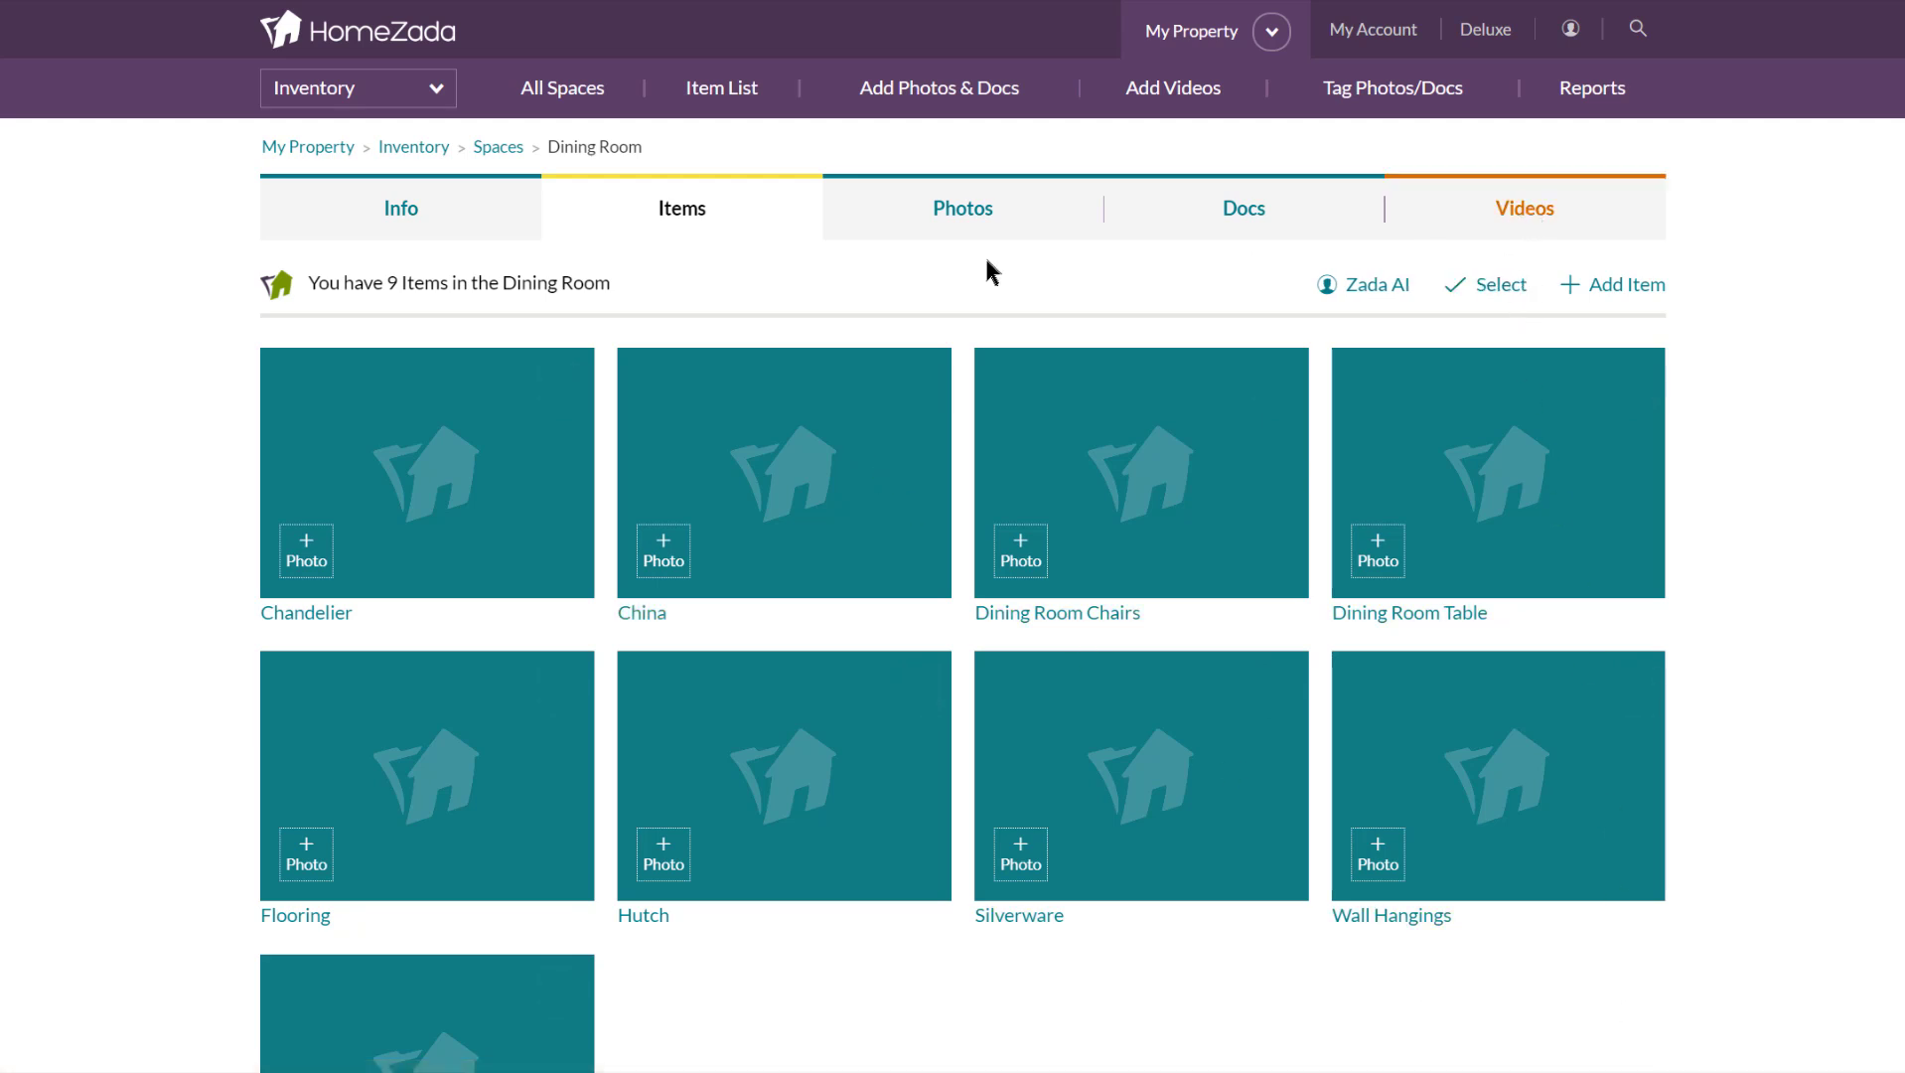
- Open the Living Room's Photos tab, with its 2 photos, and turn on photo selection
{"action": "left_click", "coordinate": [494, 149]}
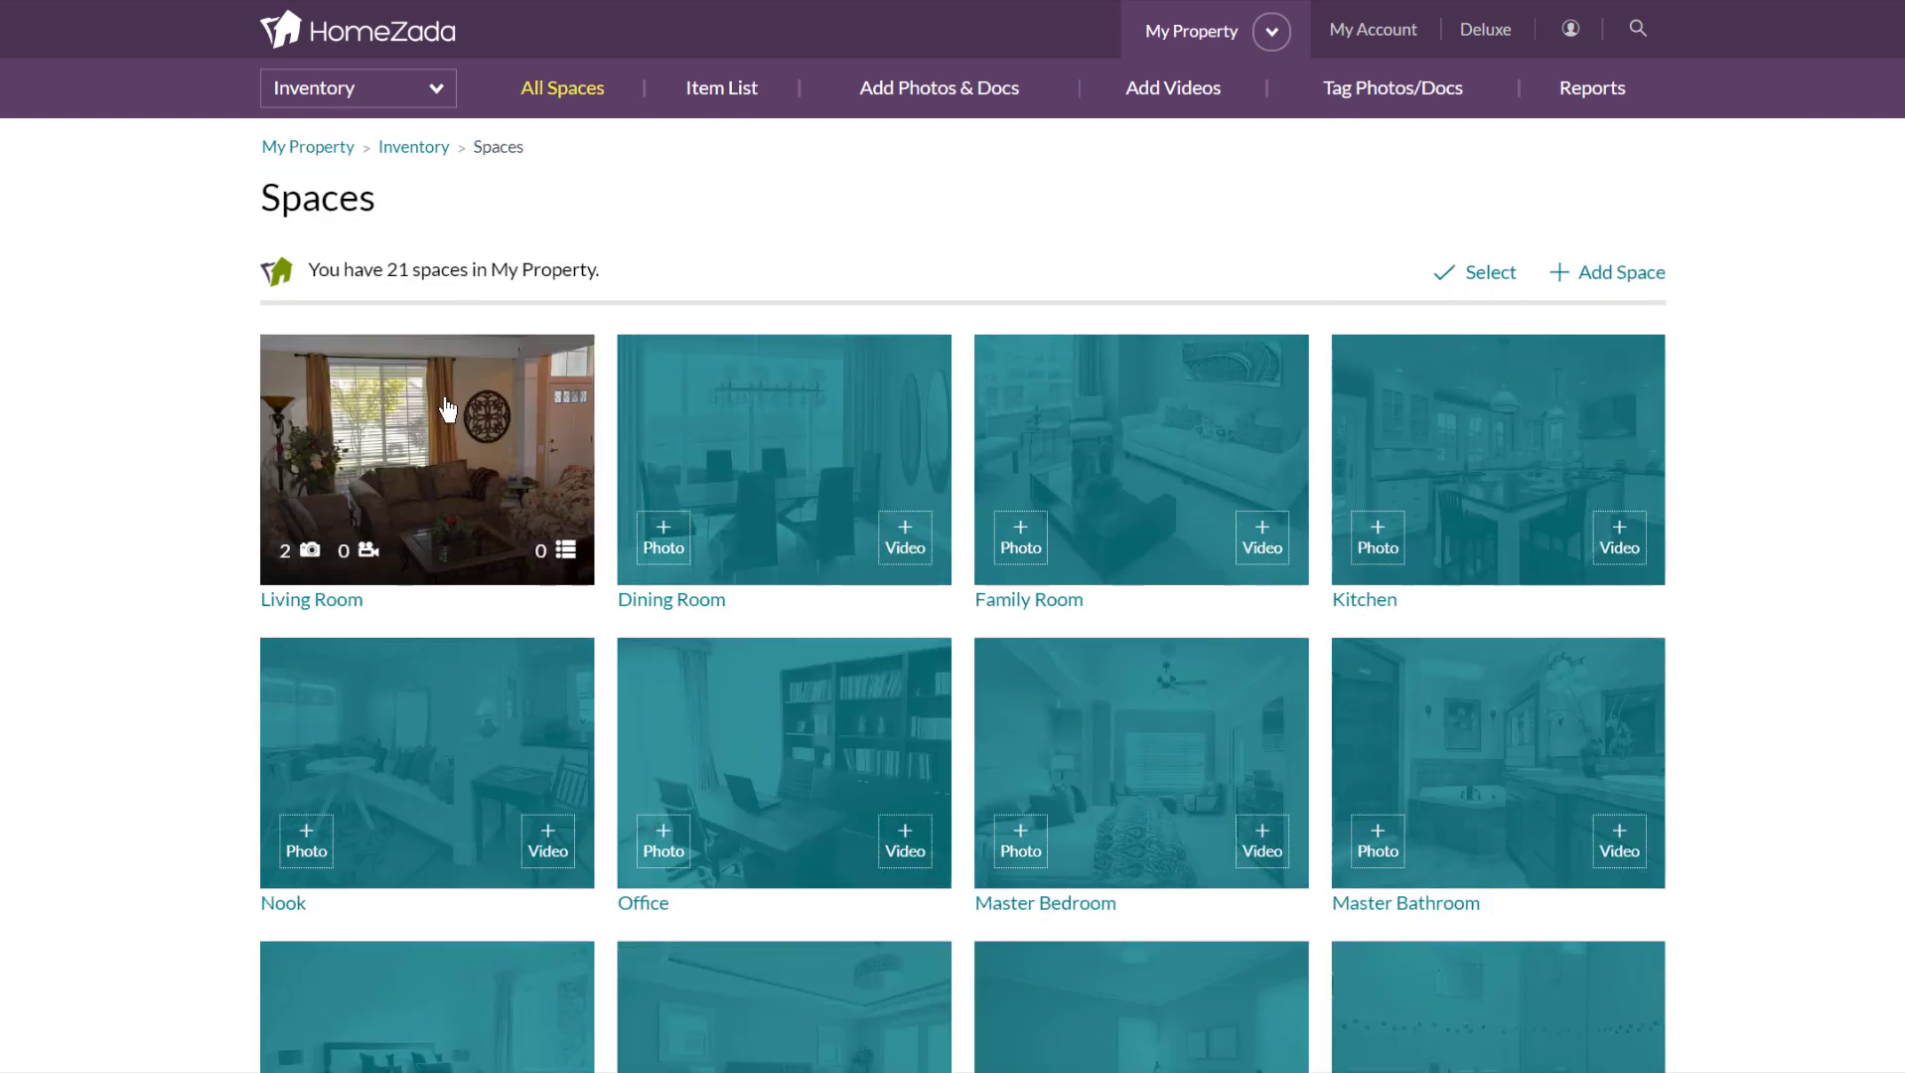
{"action": "left_click", "coordinate": [420, 471]}
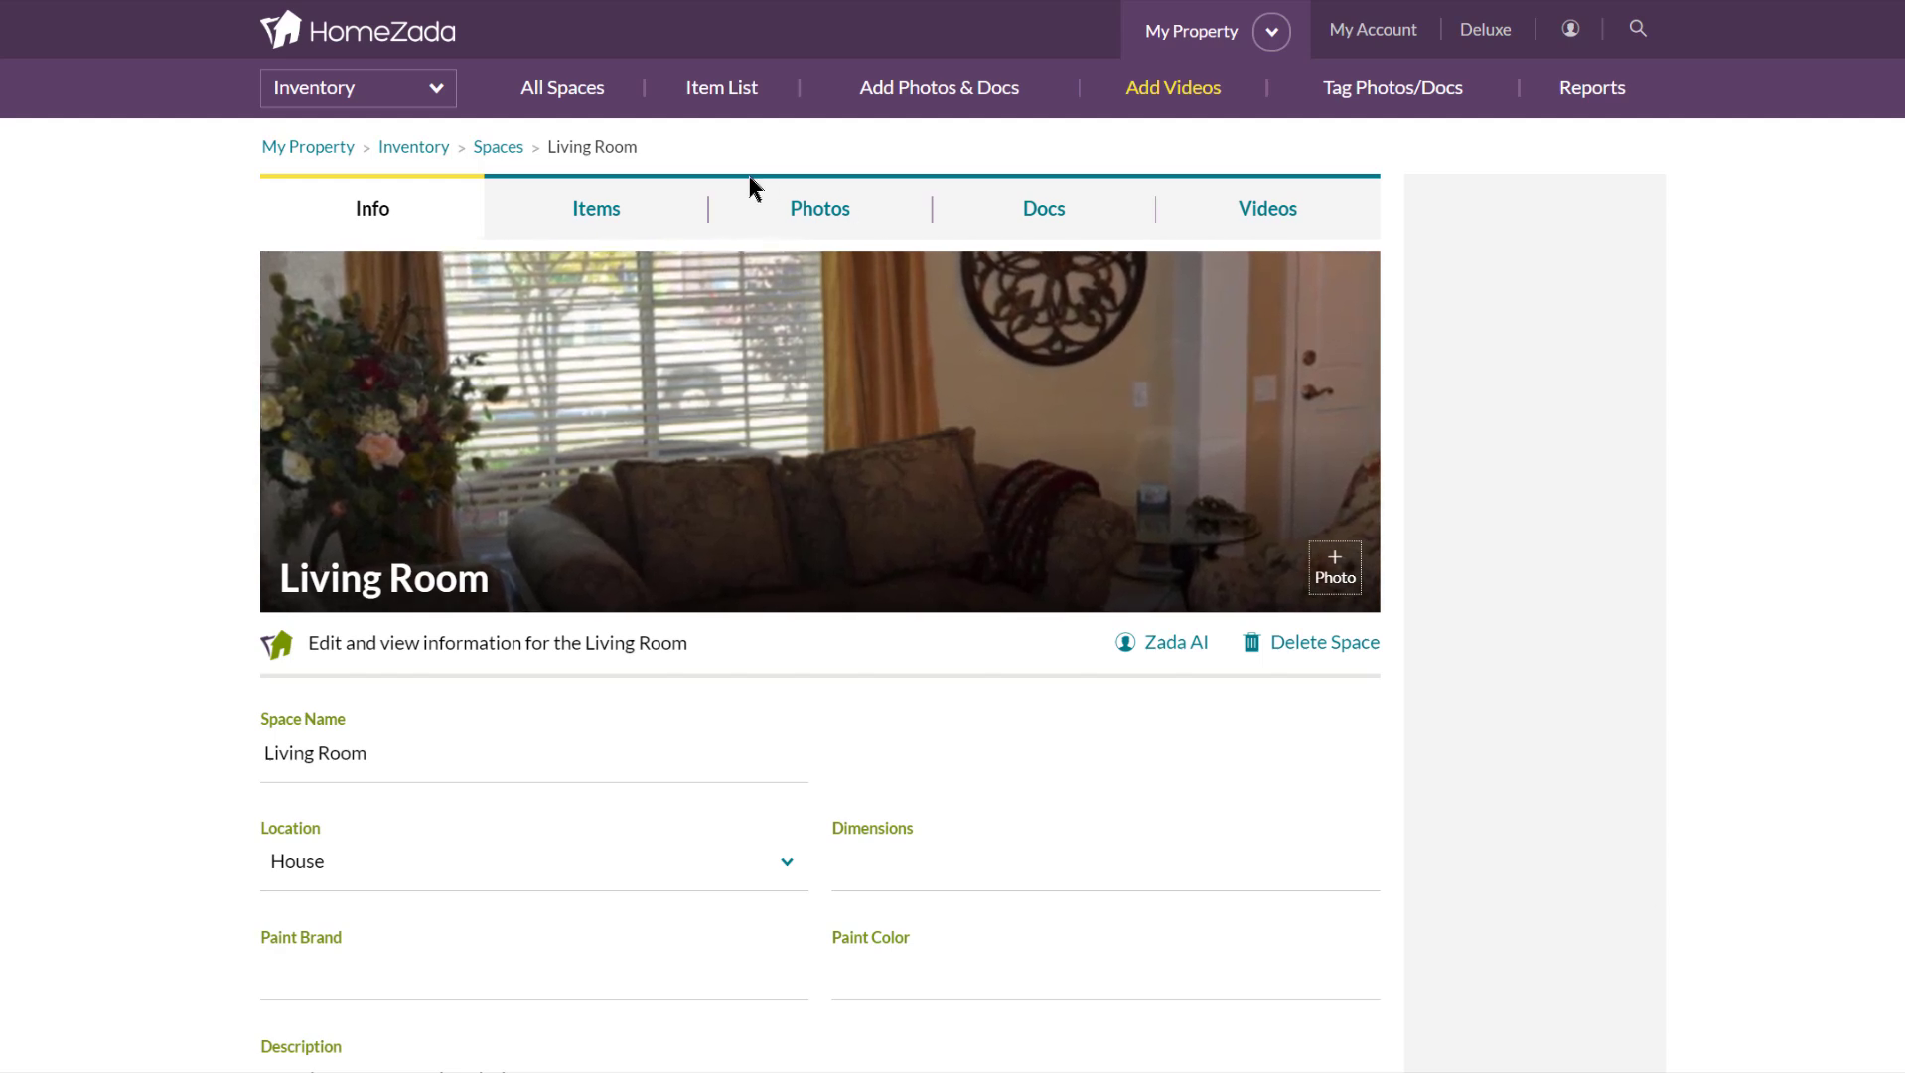
{"action": "left_click", "coordinate": [502, 151]}
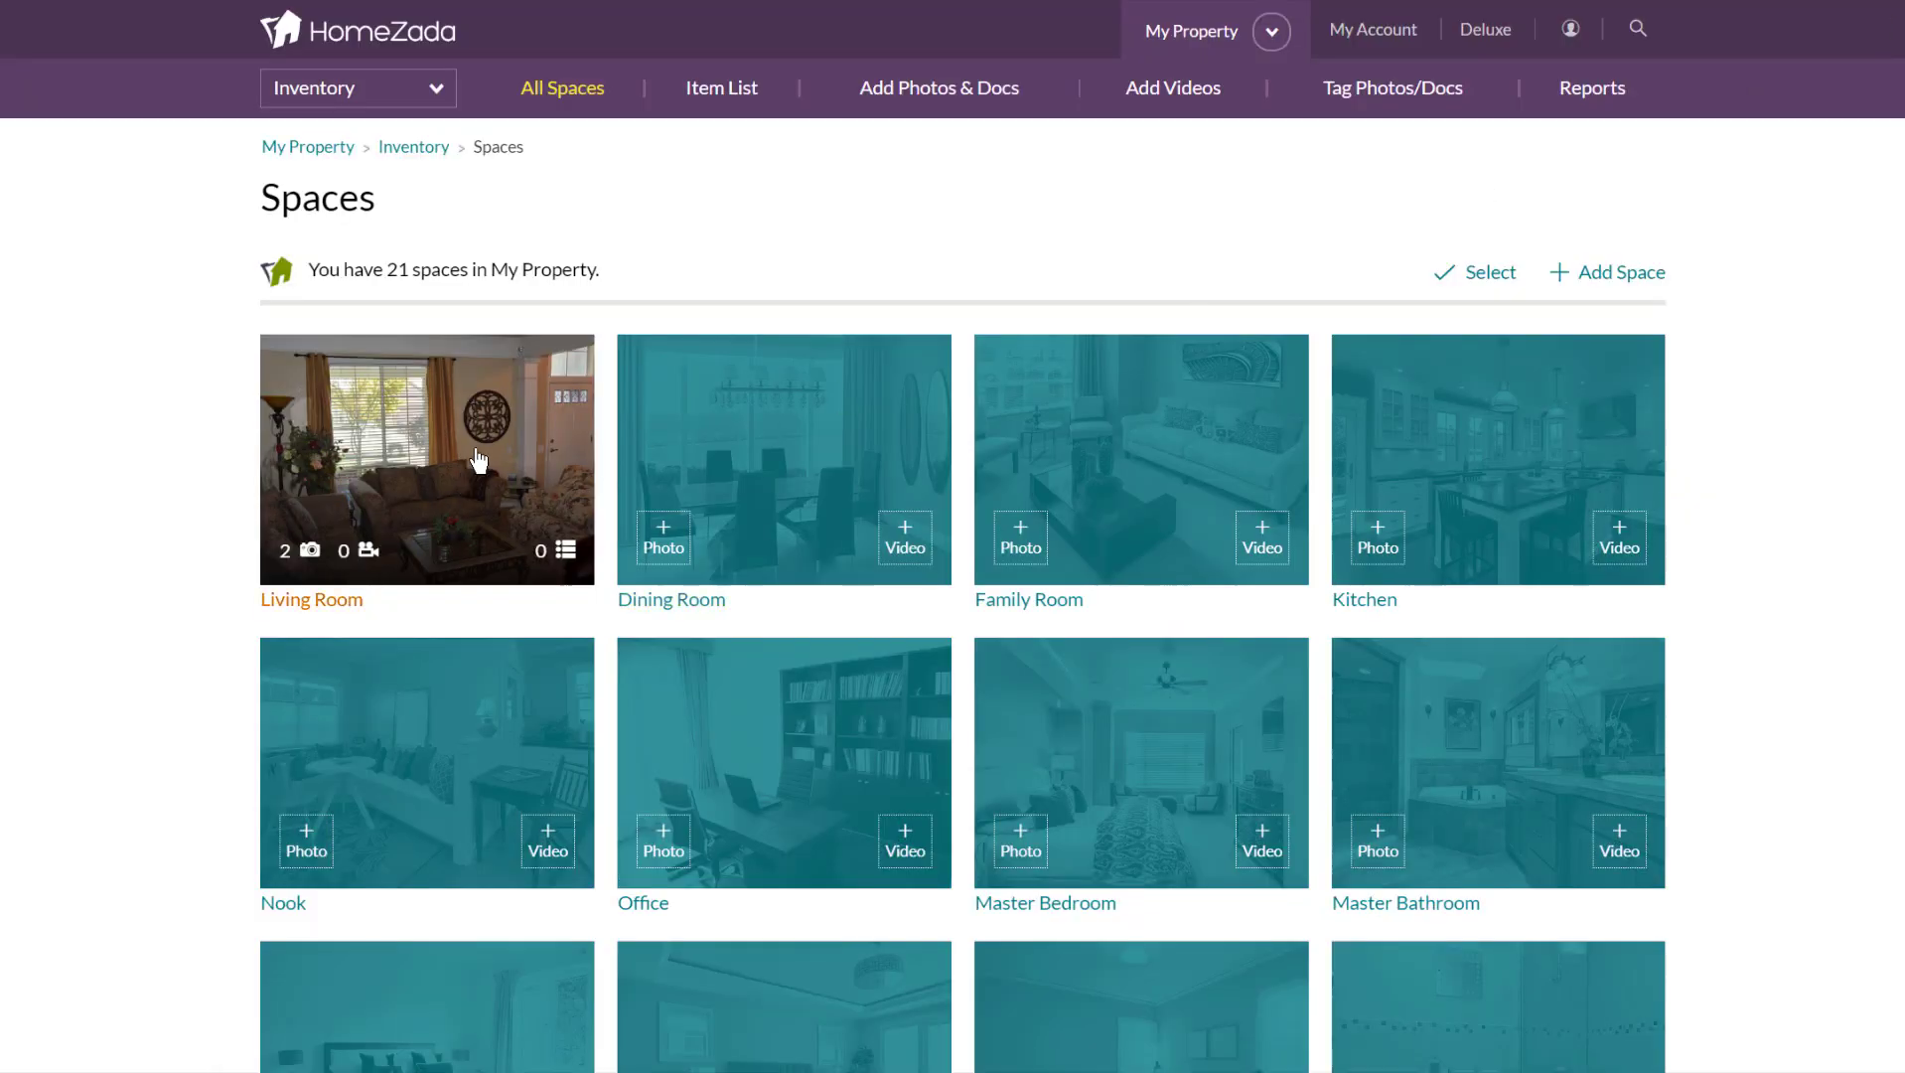
{"action": "left_click", "coordinate": [478, 460]}
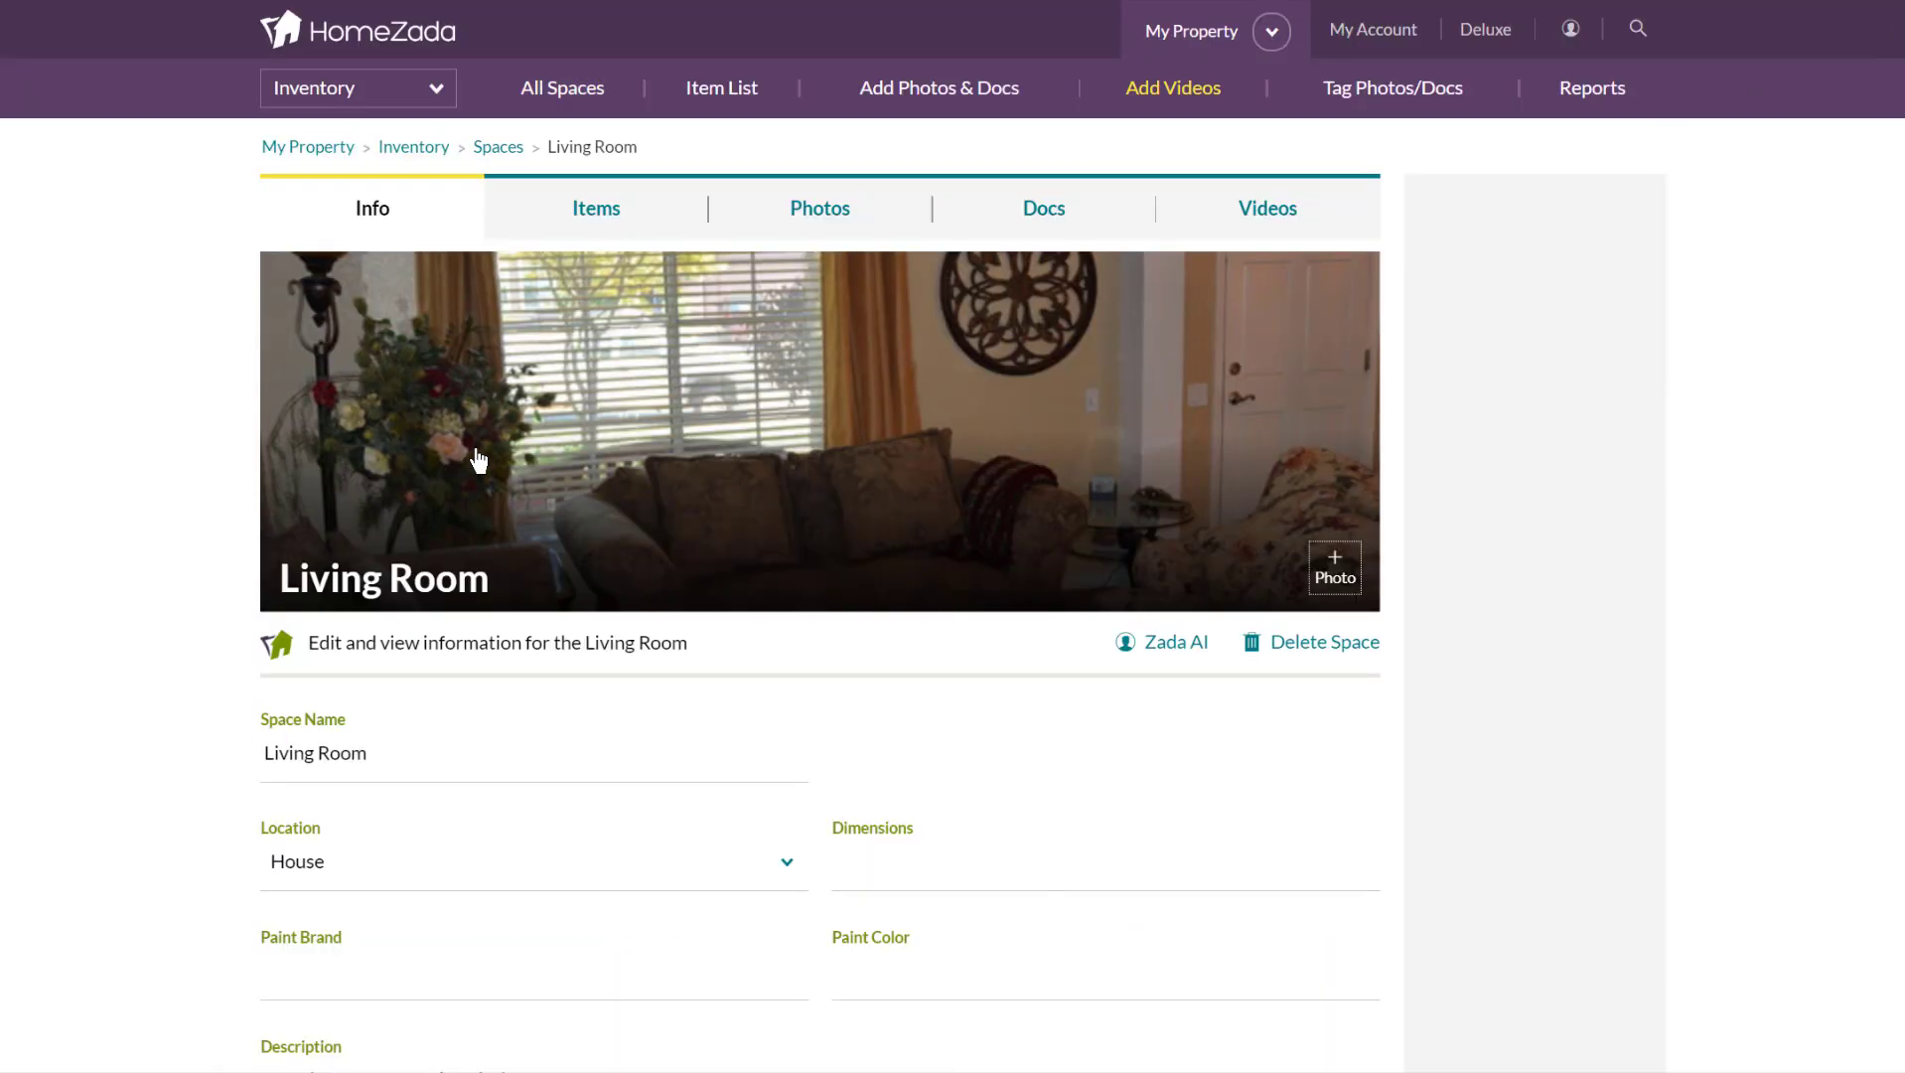
{"action": "left_click", "coordinate": [611, 225]}
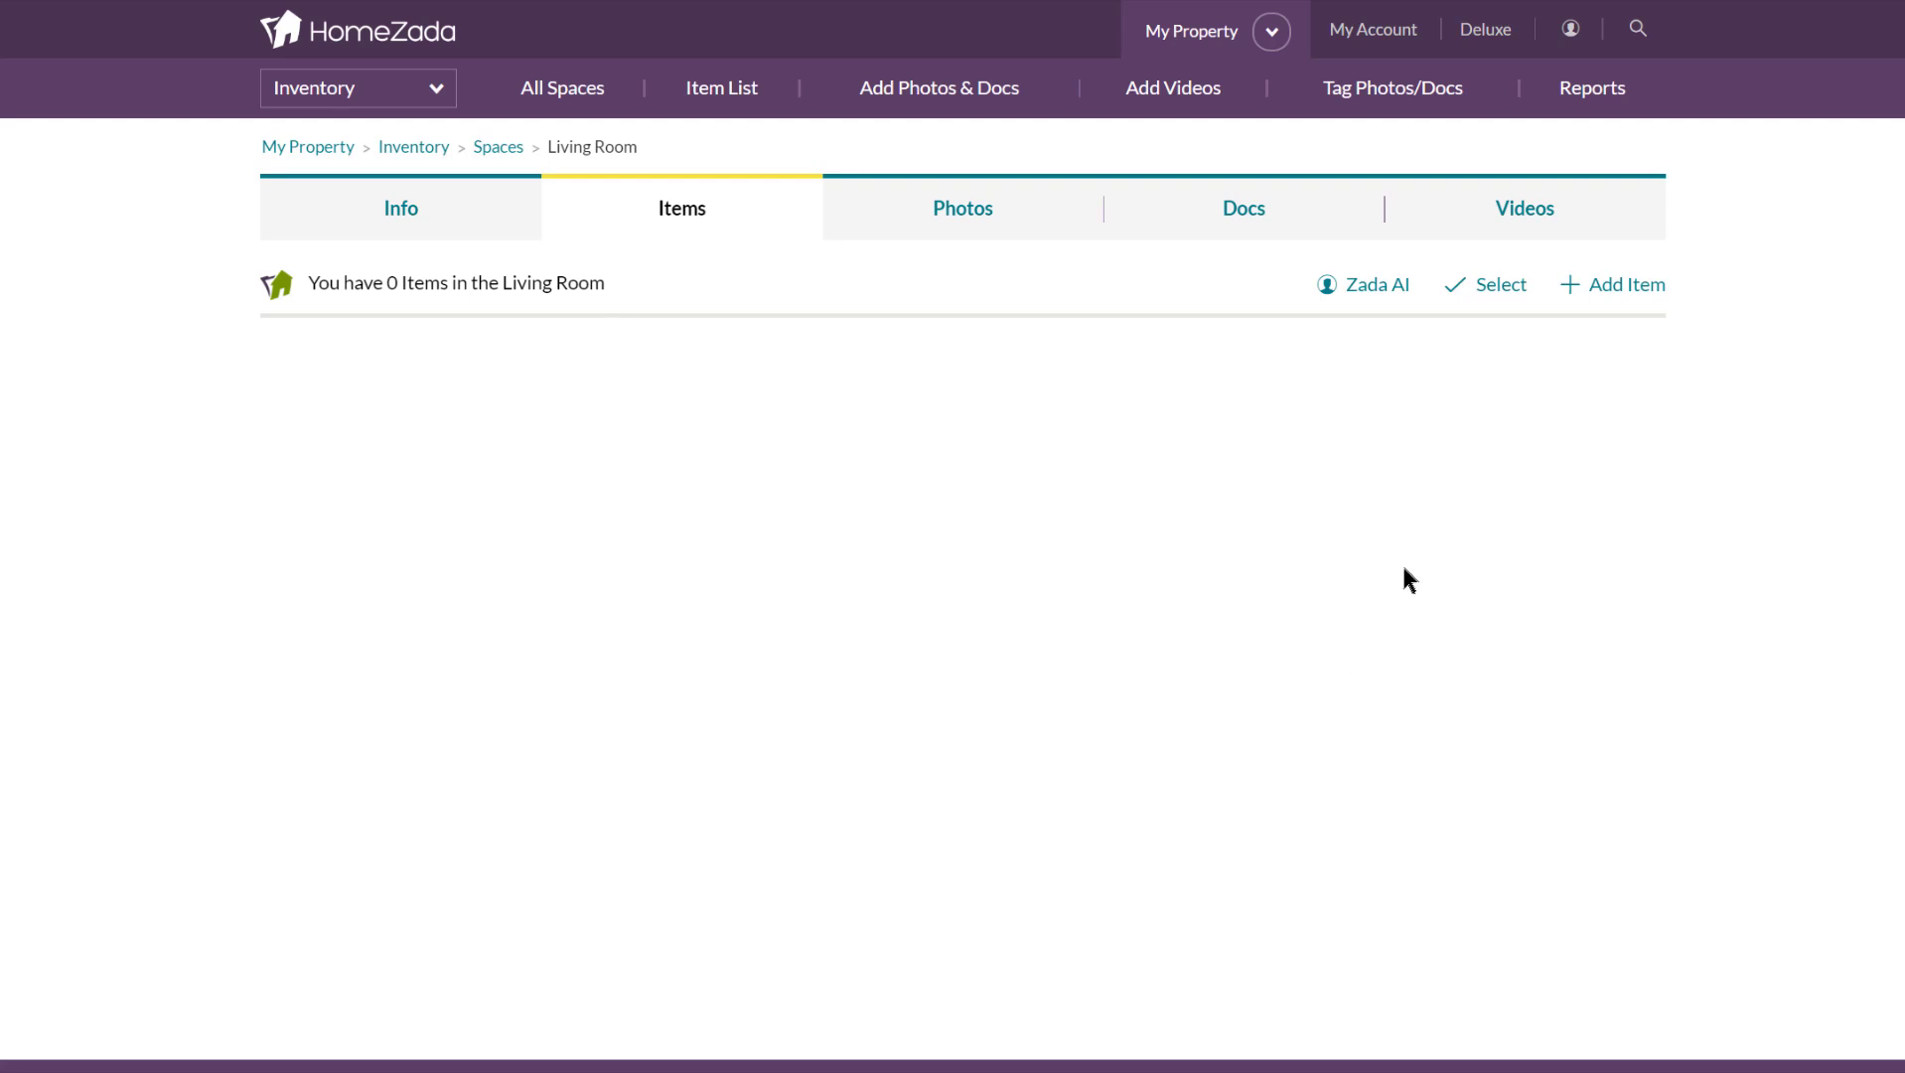
{"action": "left_click", "coordinate": [939, 213]}
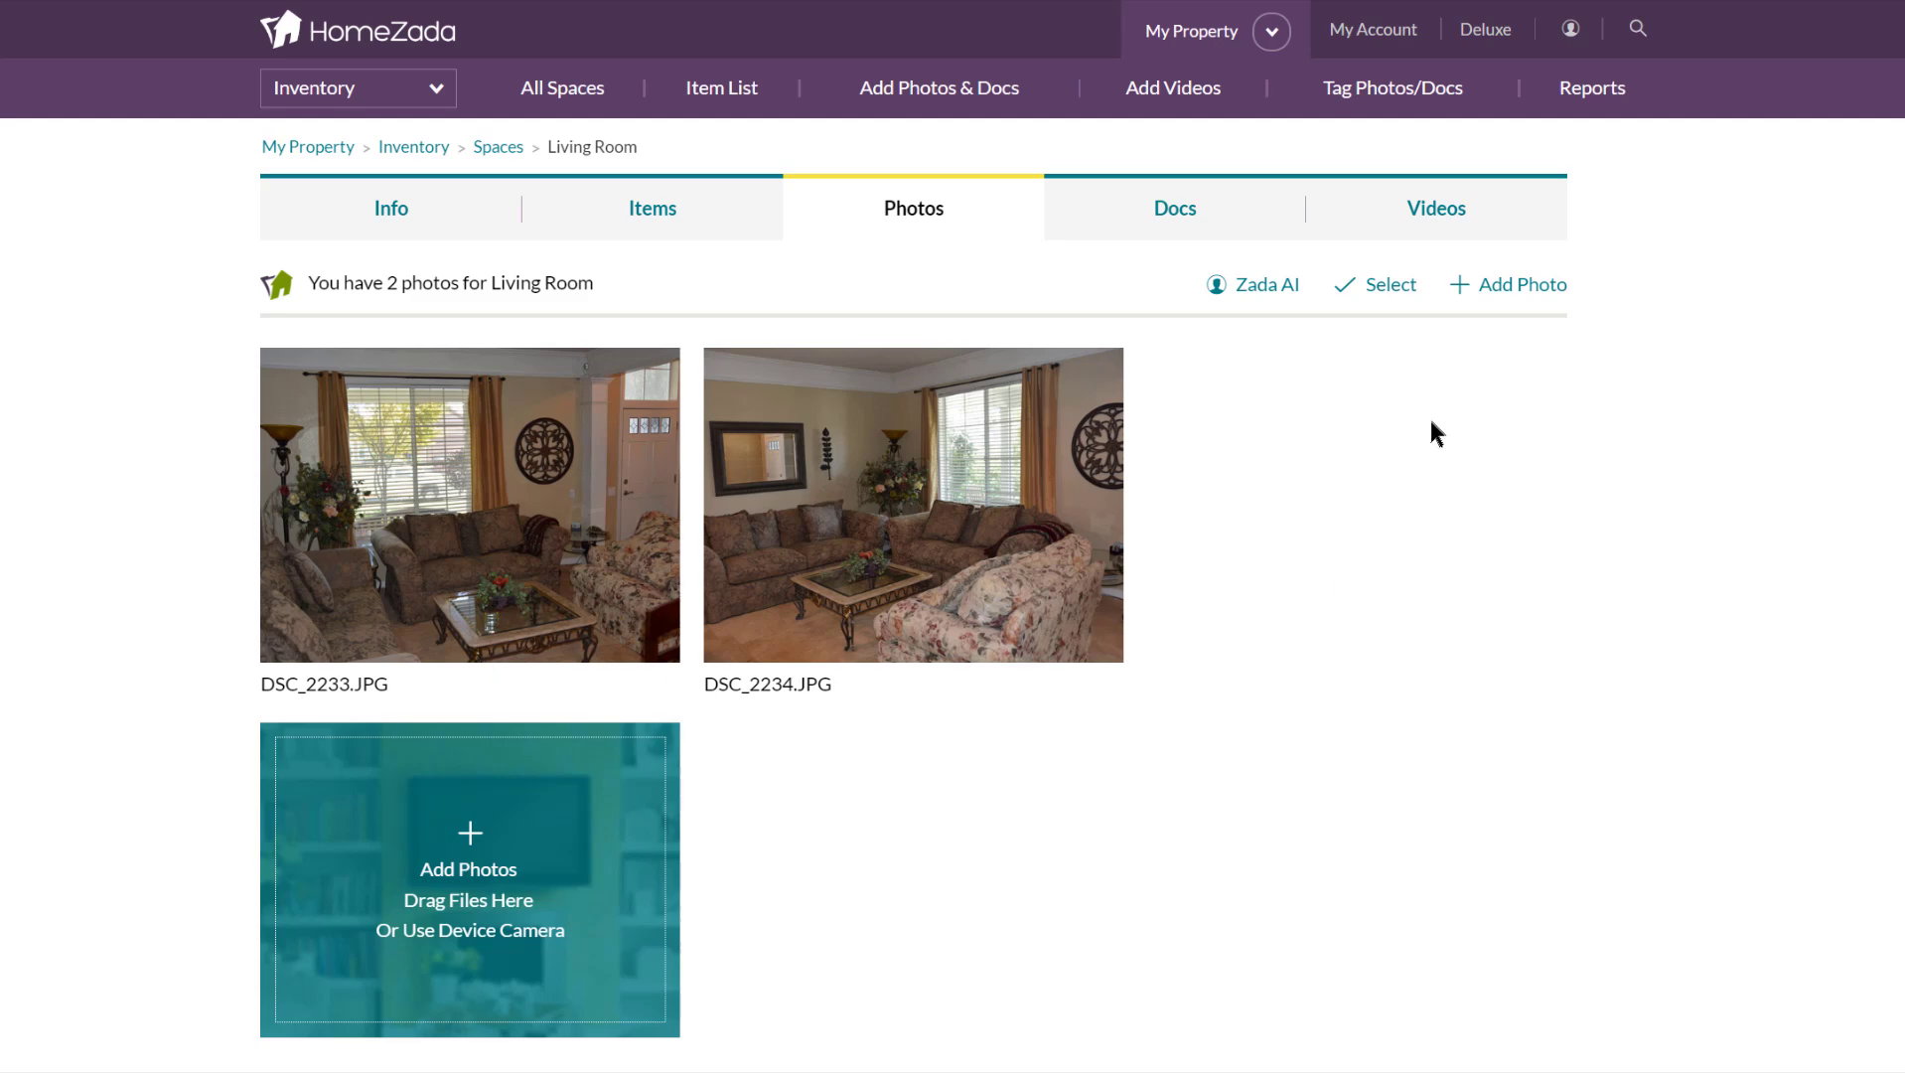
{"action": "left_click", "coordinate": [1386, 295]}
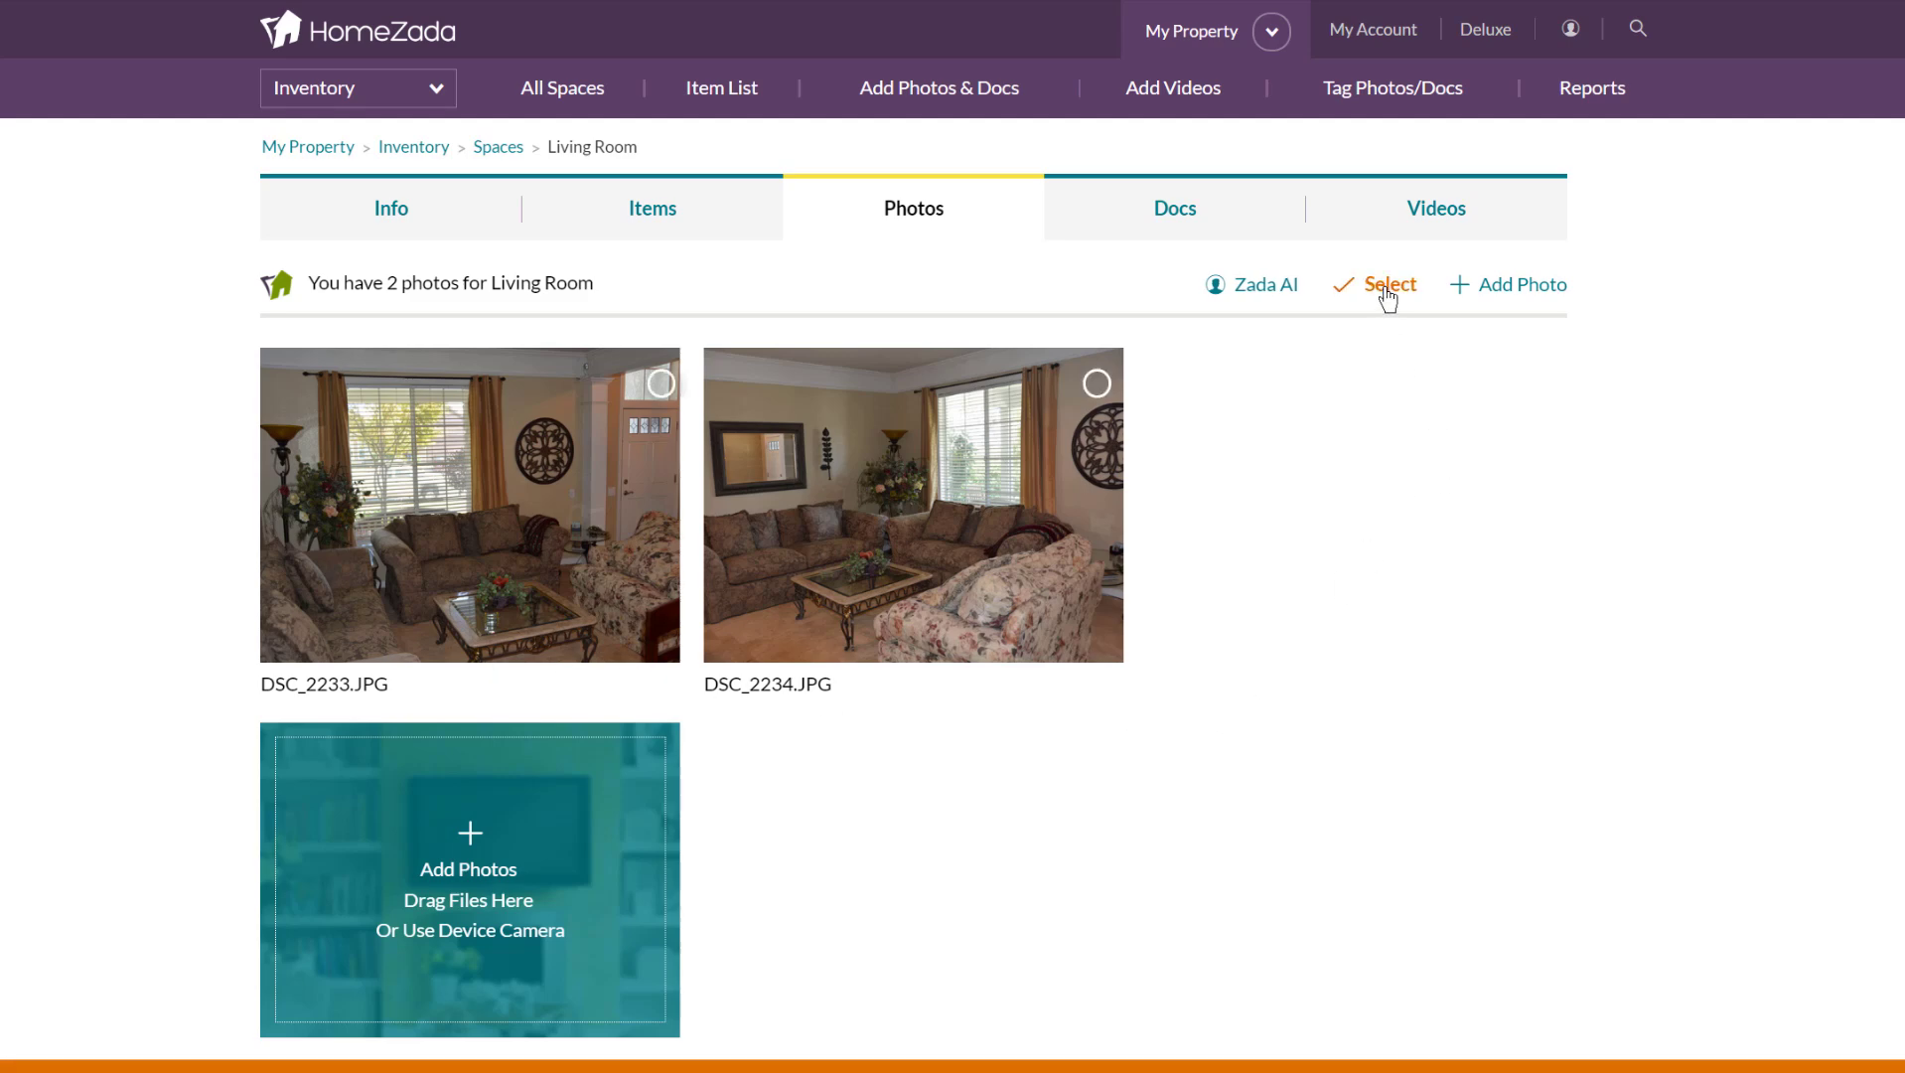
- Select photo DSC_2233.JPG and review Zada AI's 11-item inventory, including Sofa at $1000
{"action": "left_click", "coordinate": [661, 386]}
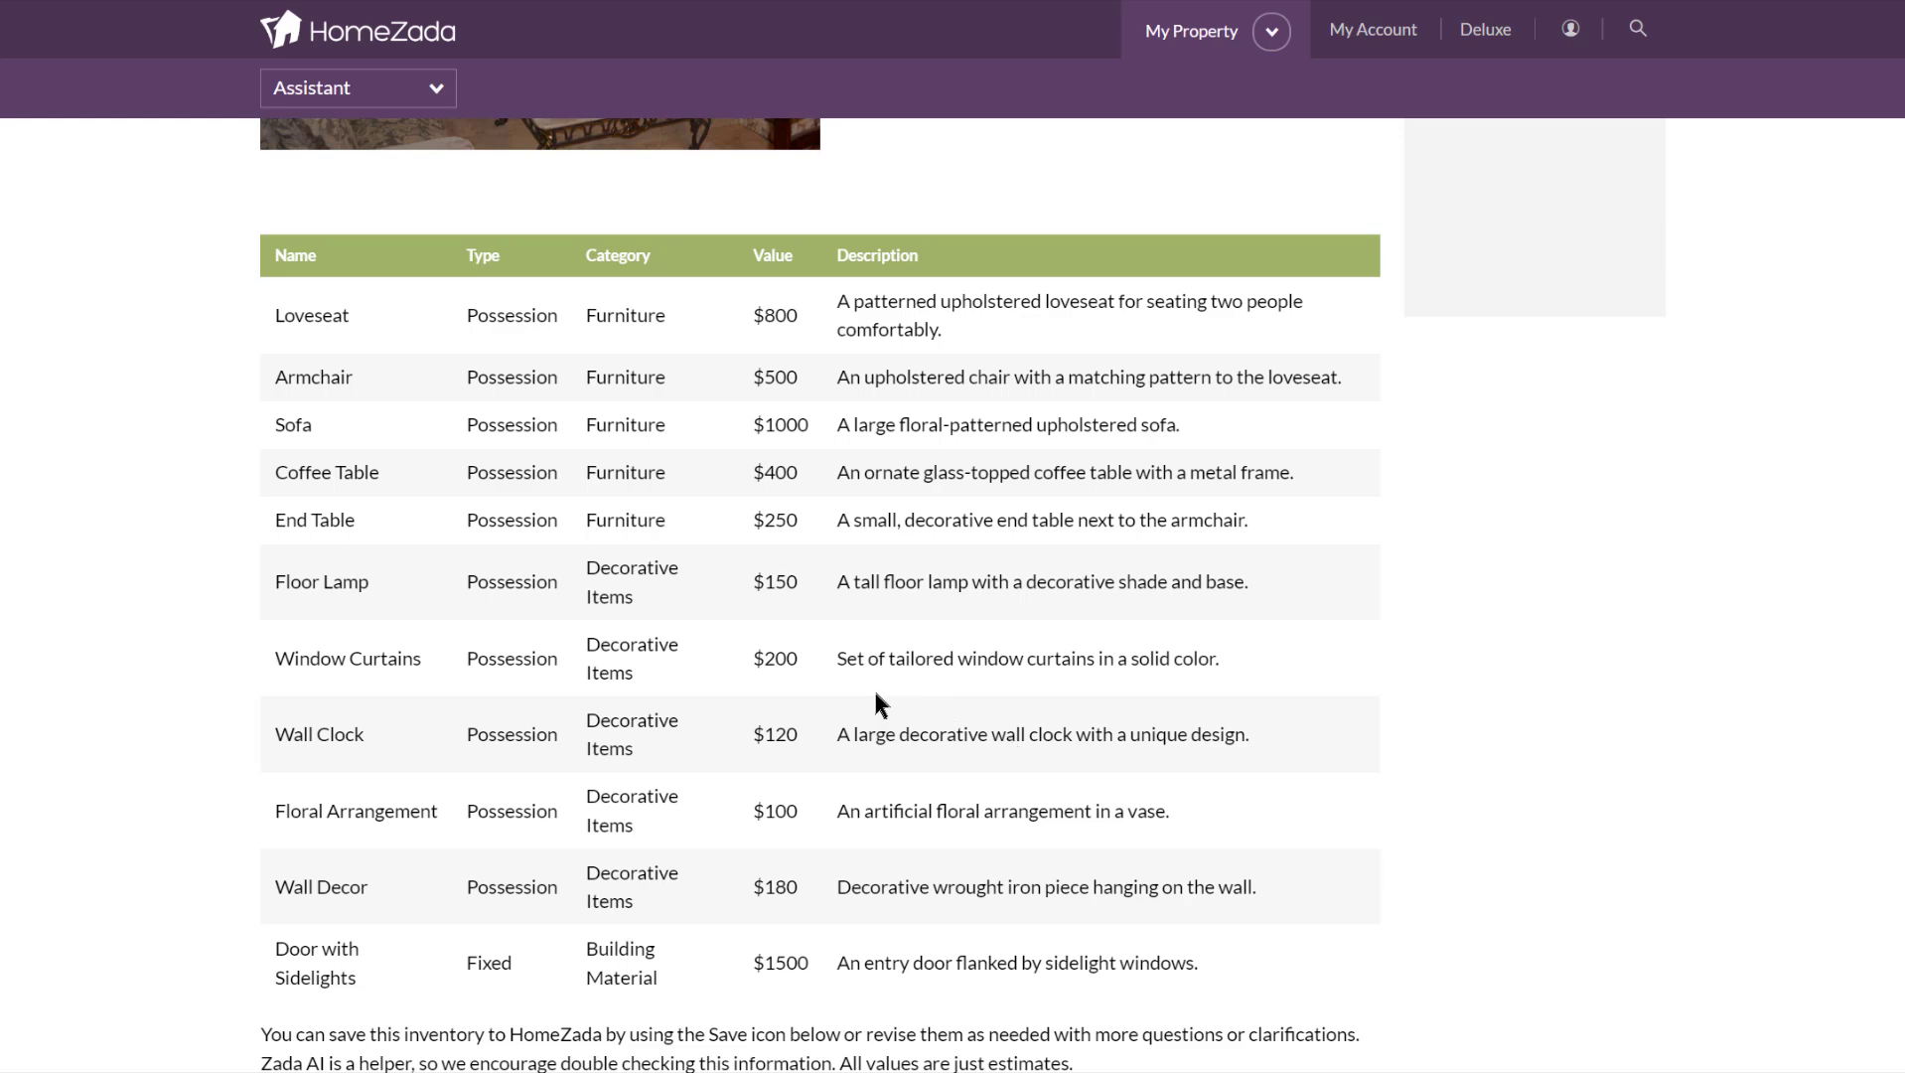
{"action": "scroll", "coordinate": [786, 589], "scroll_direction": "up", "scroll_amount": 1}
{"action": "scroll", "coordinate": [785, 589], "scroll_direction": "up", "scroll_amount": 3}
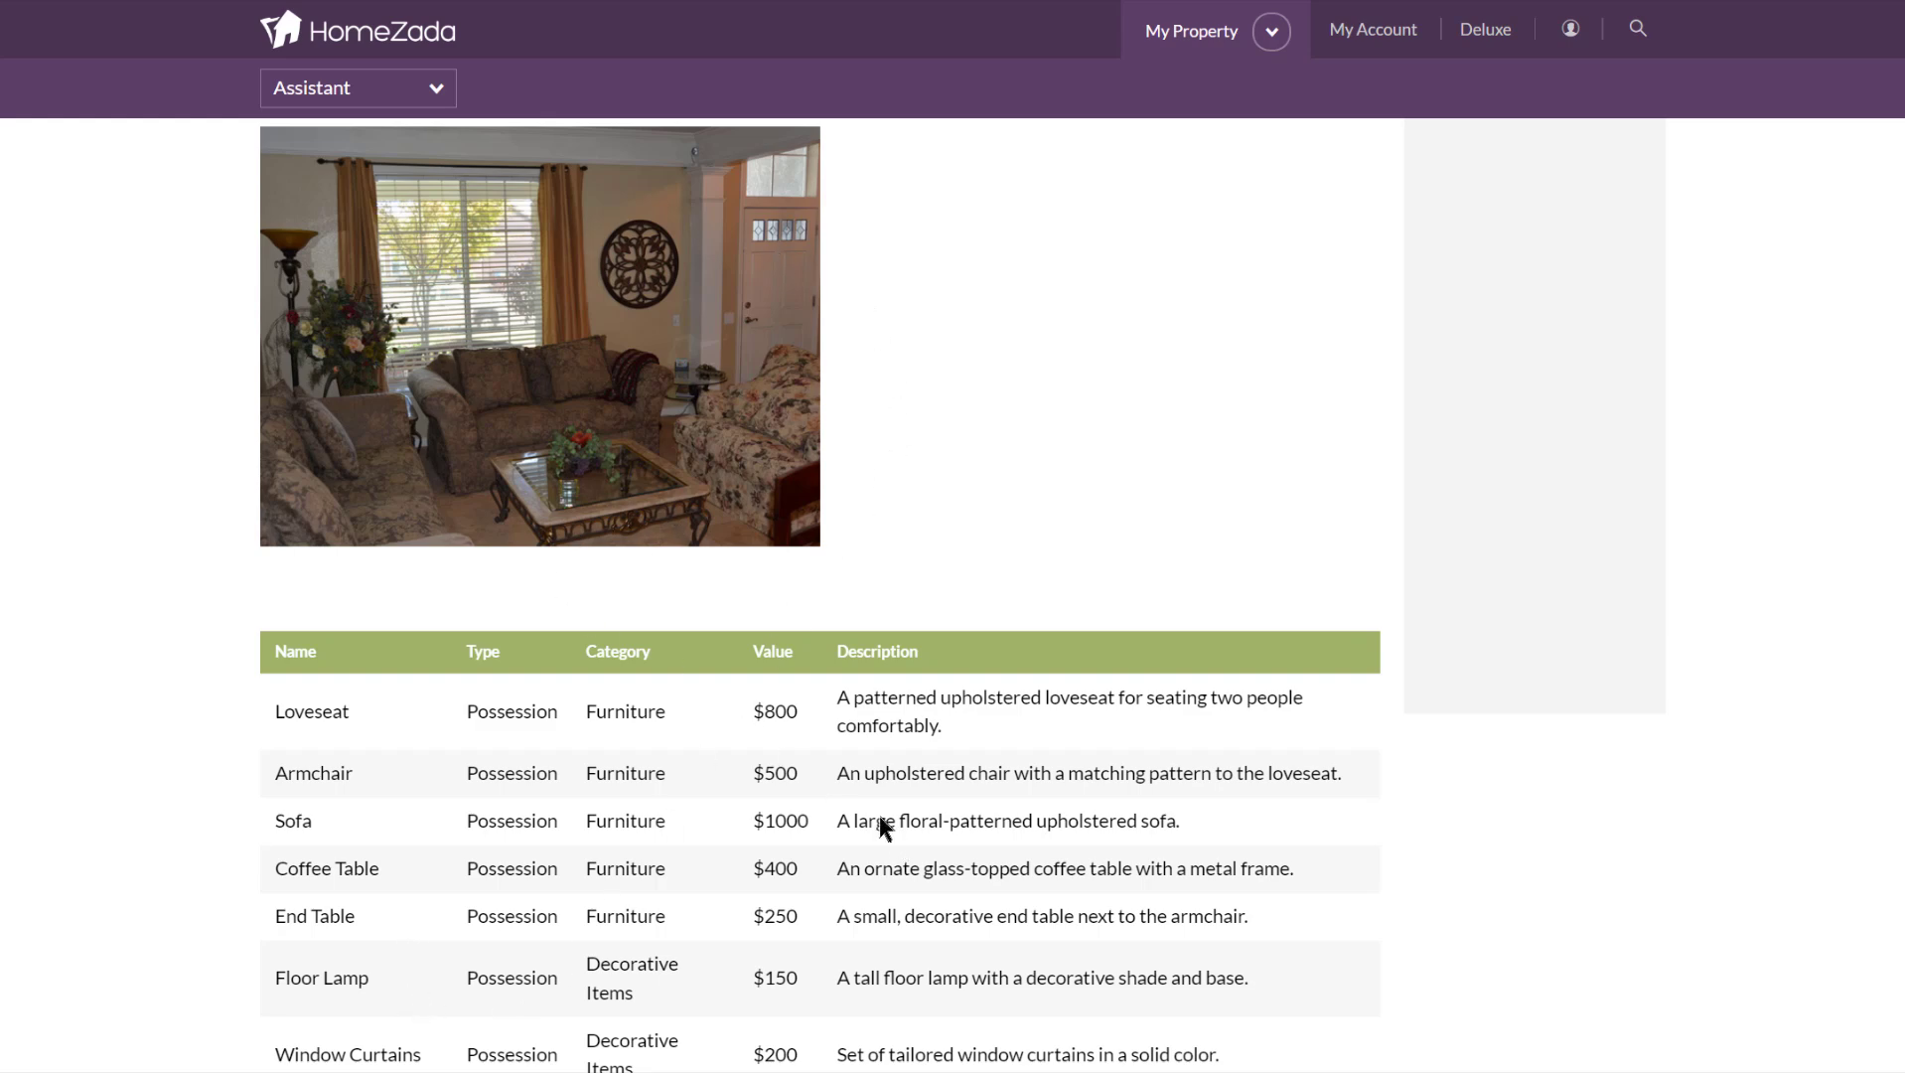
{"action": "scroll", "coordinate": [883, 826], "scroll_direction": "down", "scroll_amount": 1}
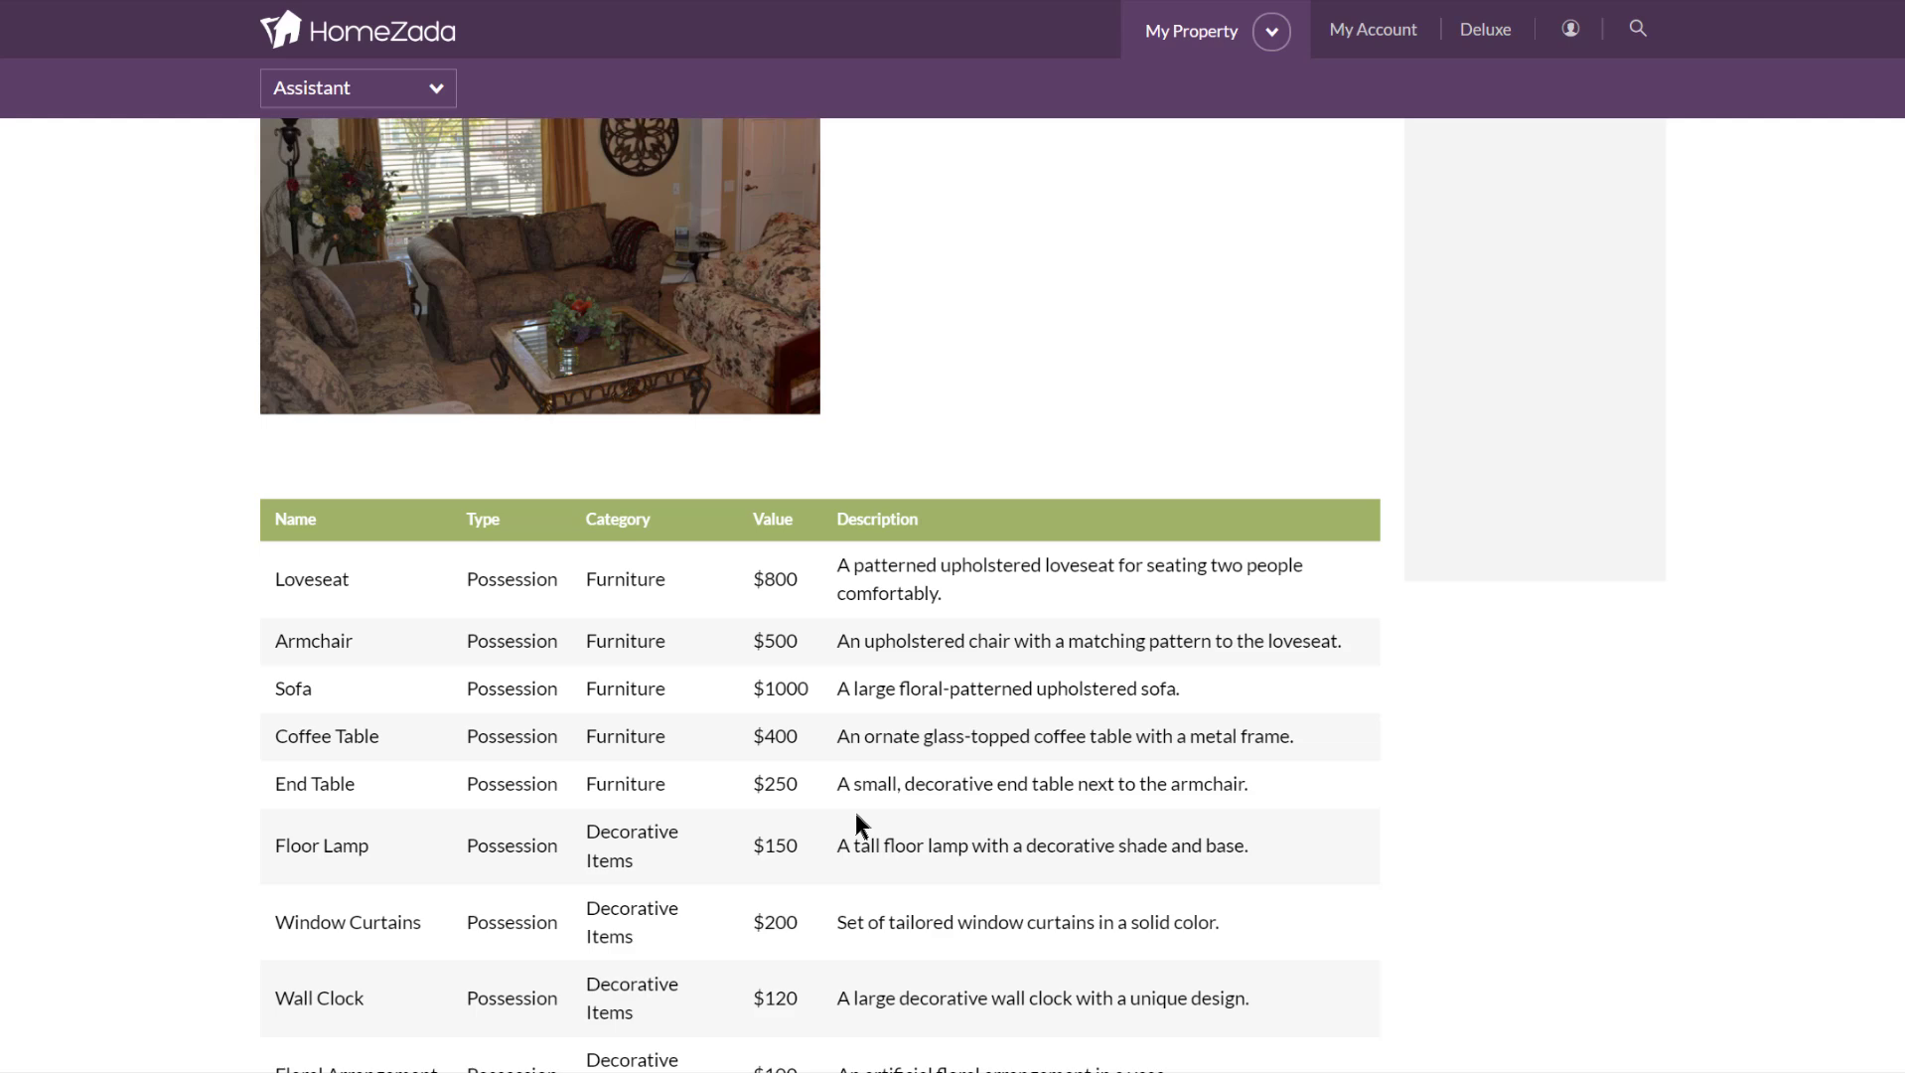
{"action": "scroll", "coordinate": [856, 824], "scroll_direction": "down", "scroll_amount": 4}
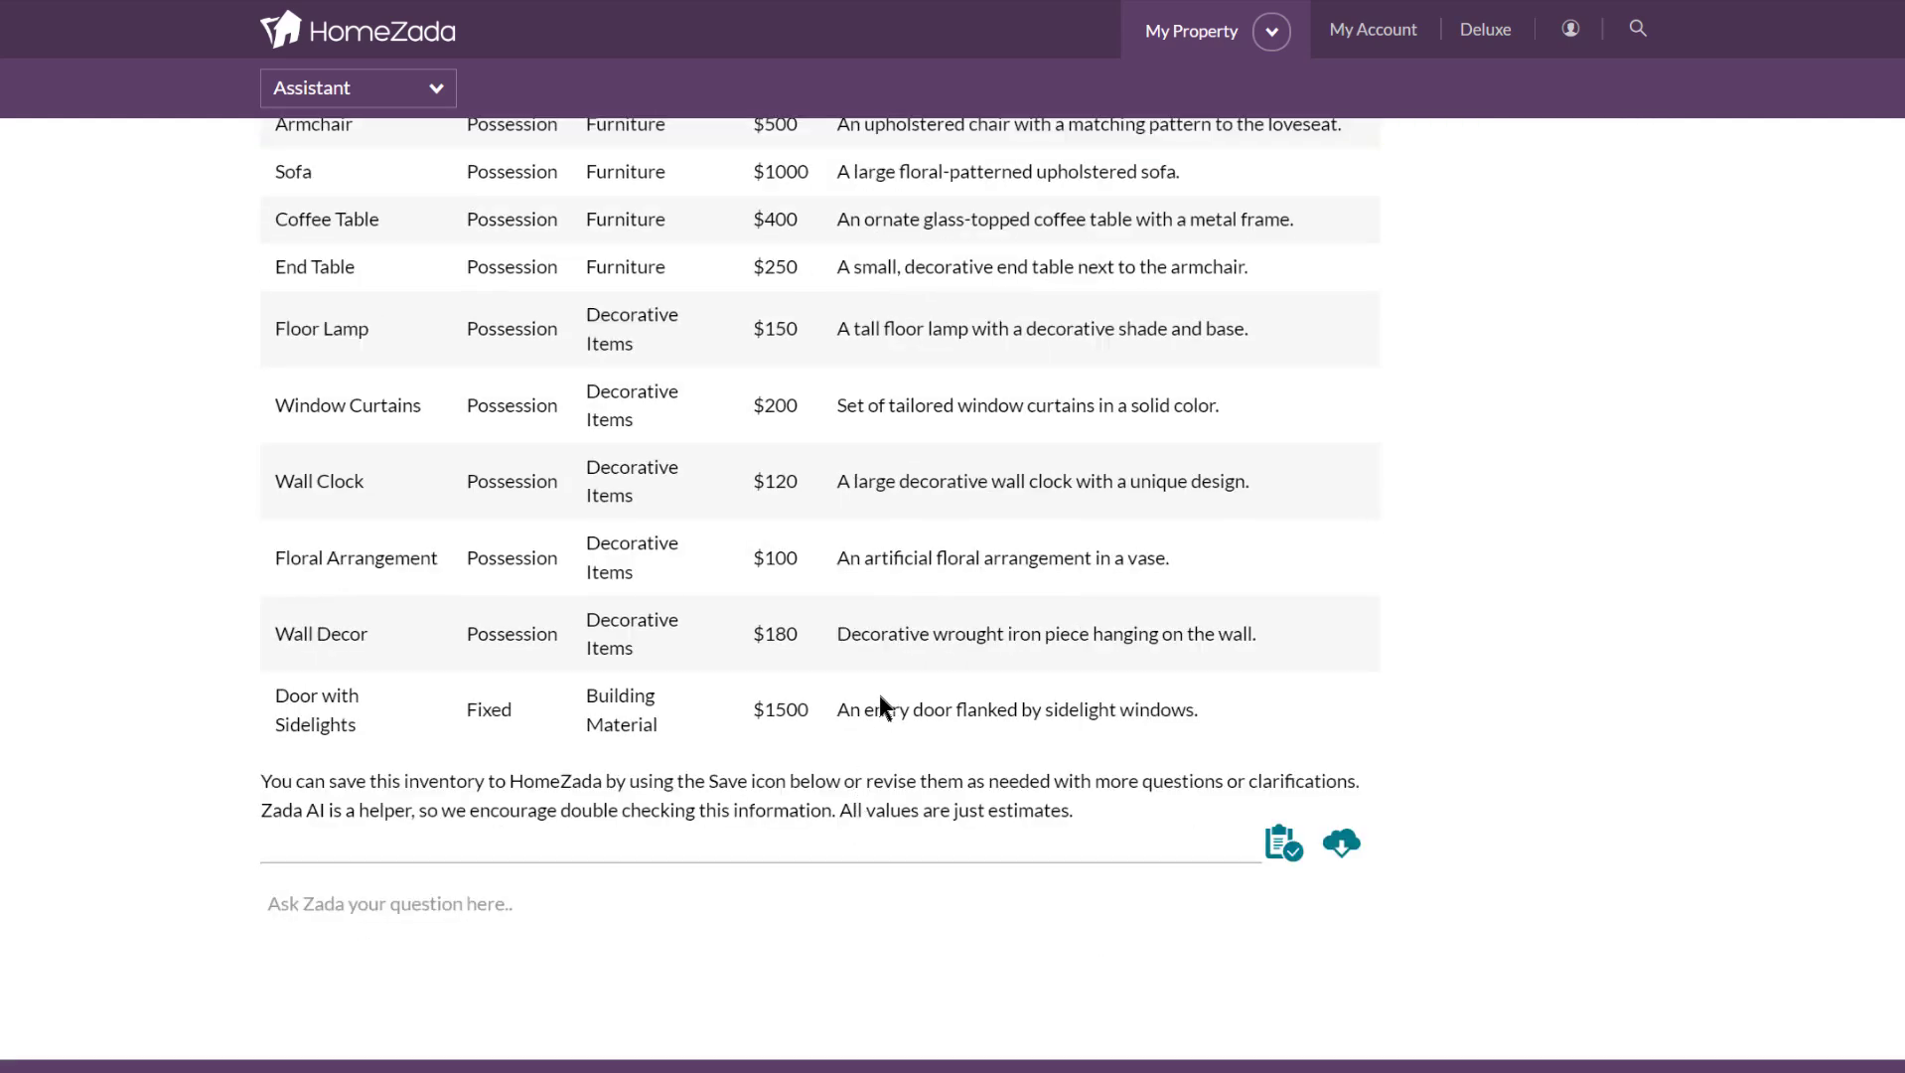
{"action": "scroll", "coordinate": [881, 648], "scroll_direction": "up", "scroll_amount": 1}
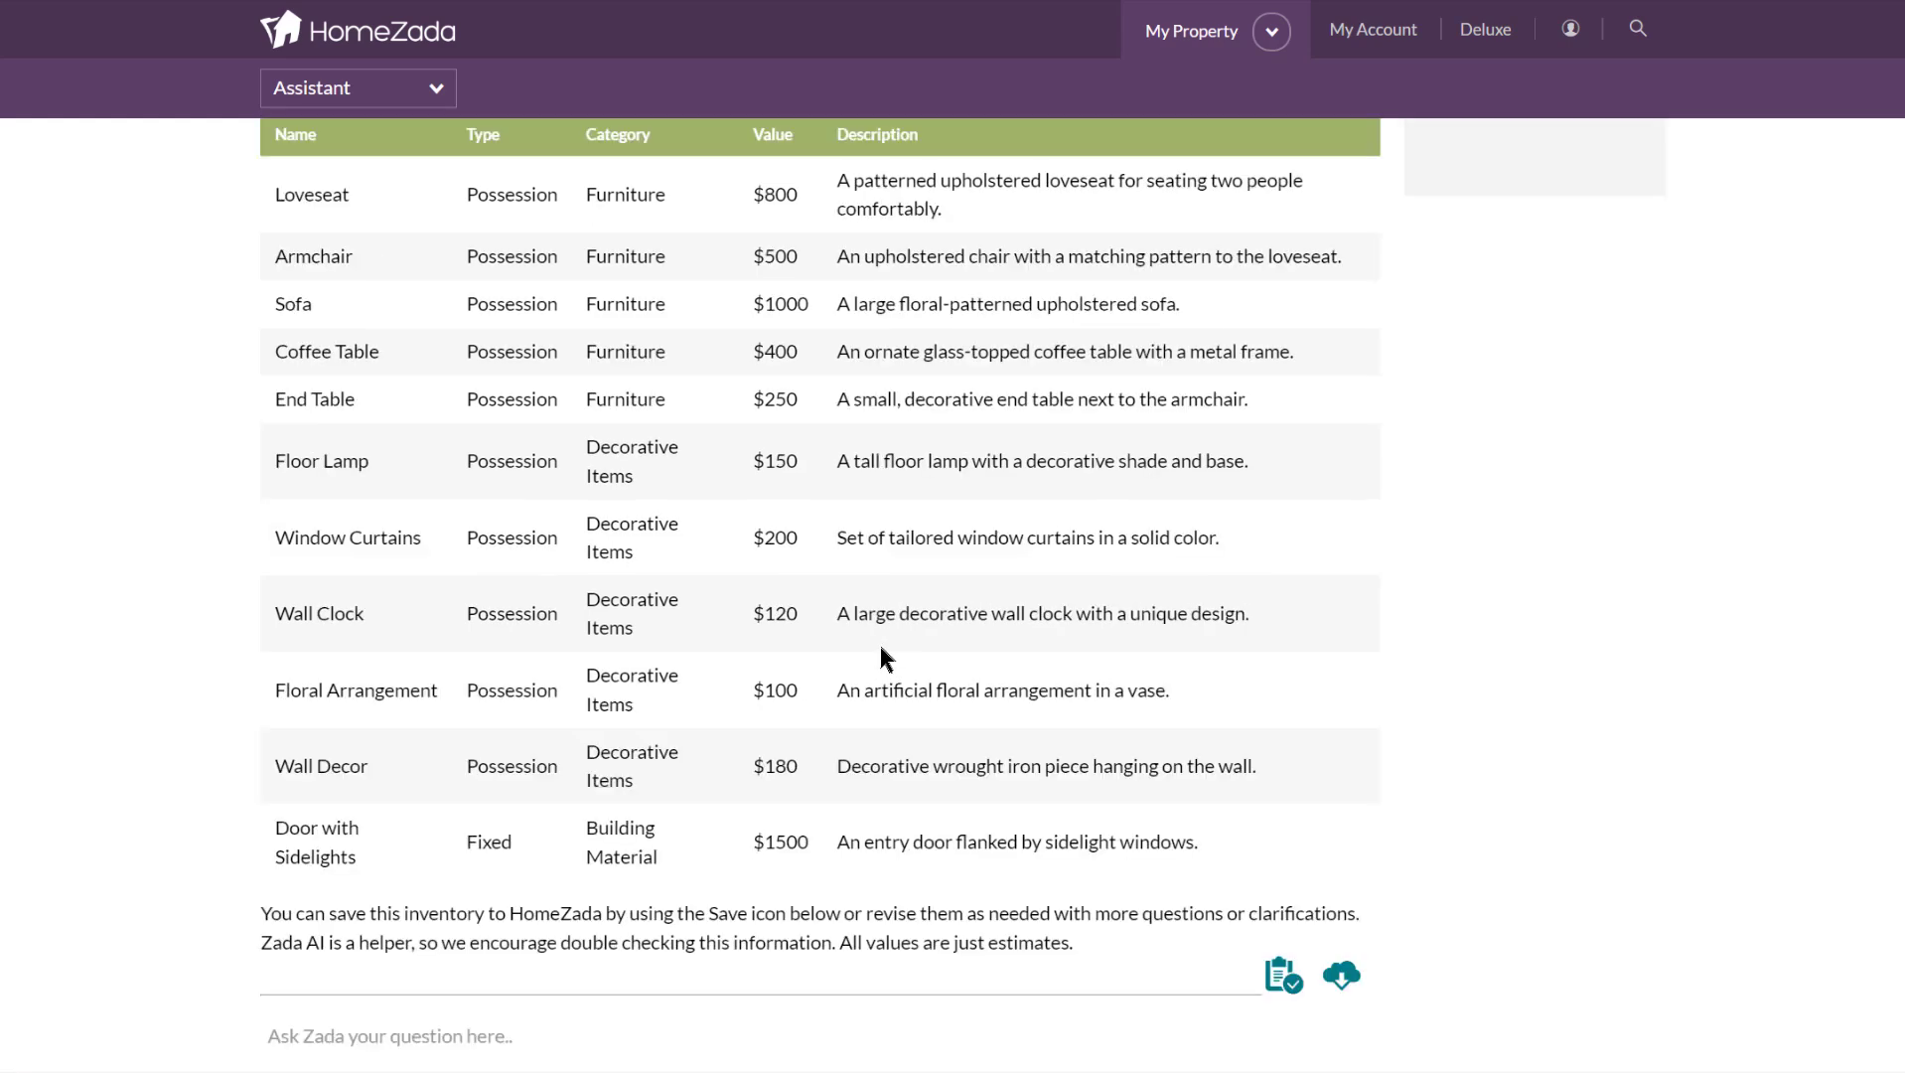
{"action": "scroll", "coordinate": [880, 657], "scroll_direction": "up", "scroll_amount": 1}
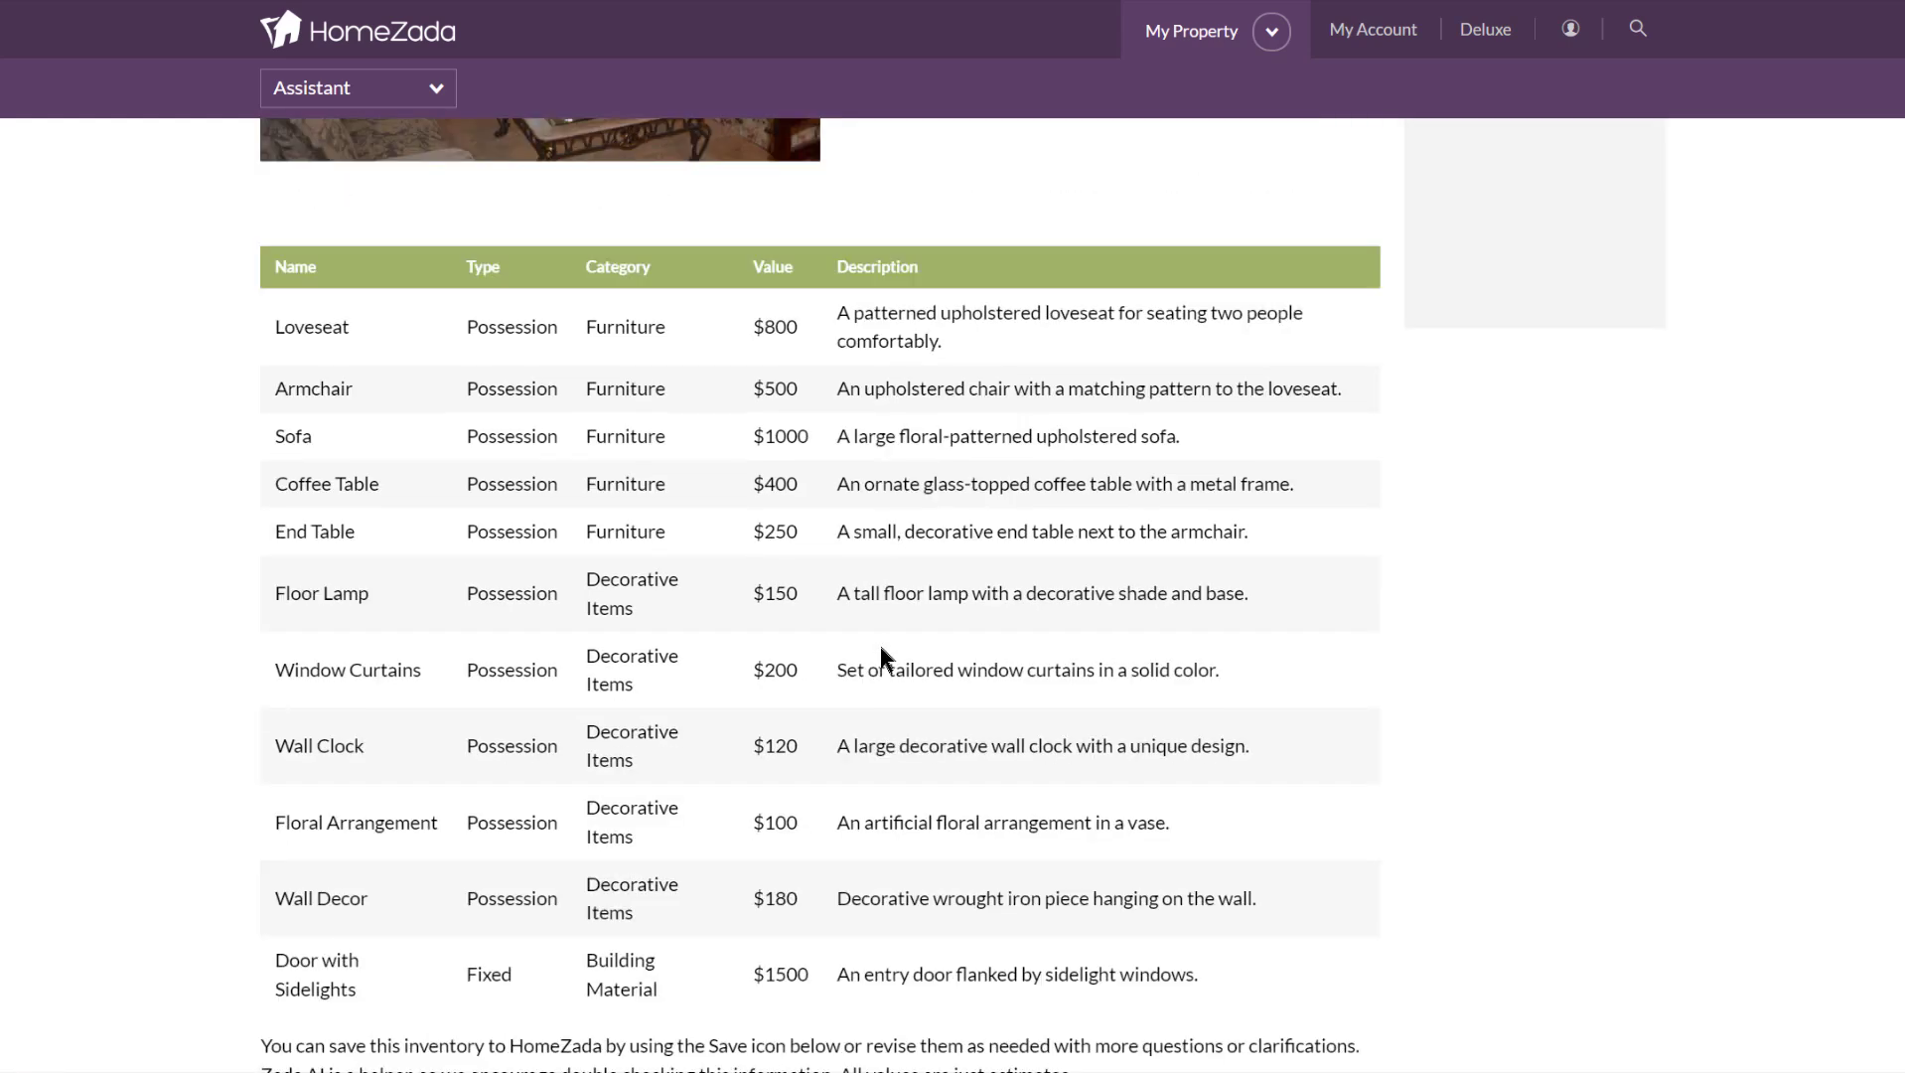
{"action": "scroll", "coordinate": [881, 657], "scroll_direction": "down", "scroll_amount": 2}
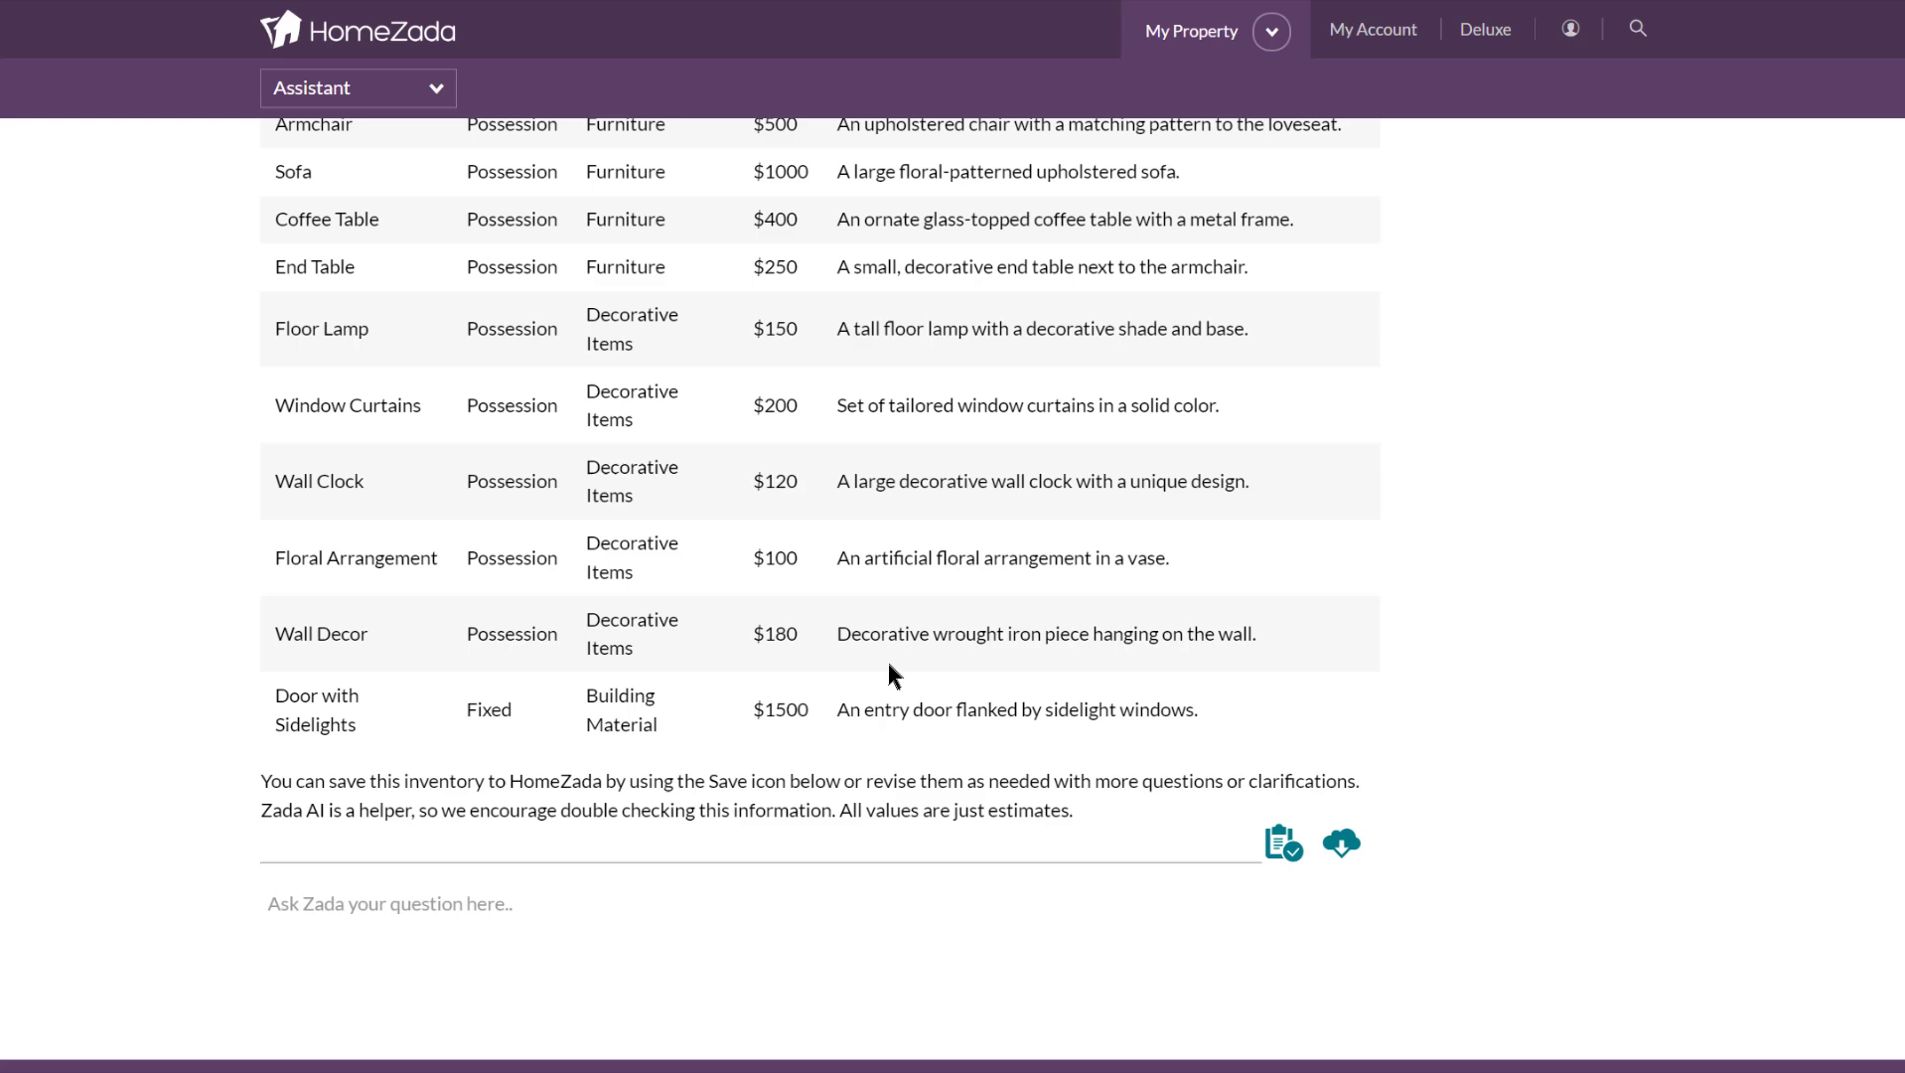
- Save the 11 suggested items, Loveseat ($800) through Door With Sidelights, into the Living Room
{"action": "left_click", "coordinate": [1343, 844]}
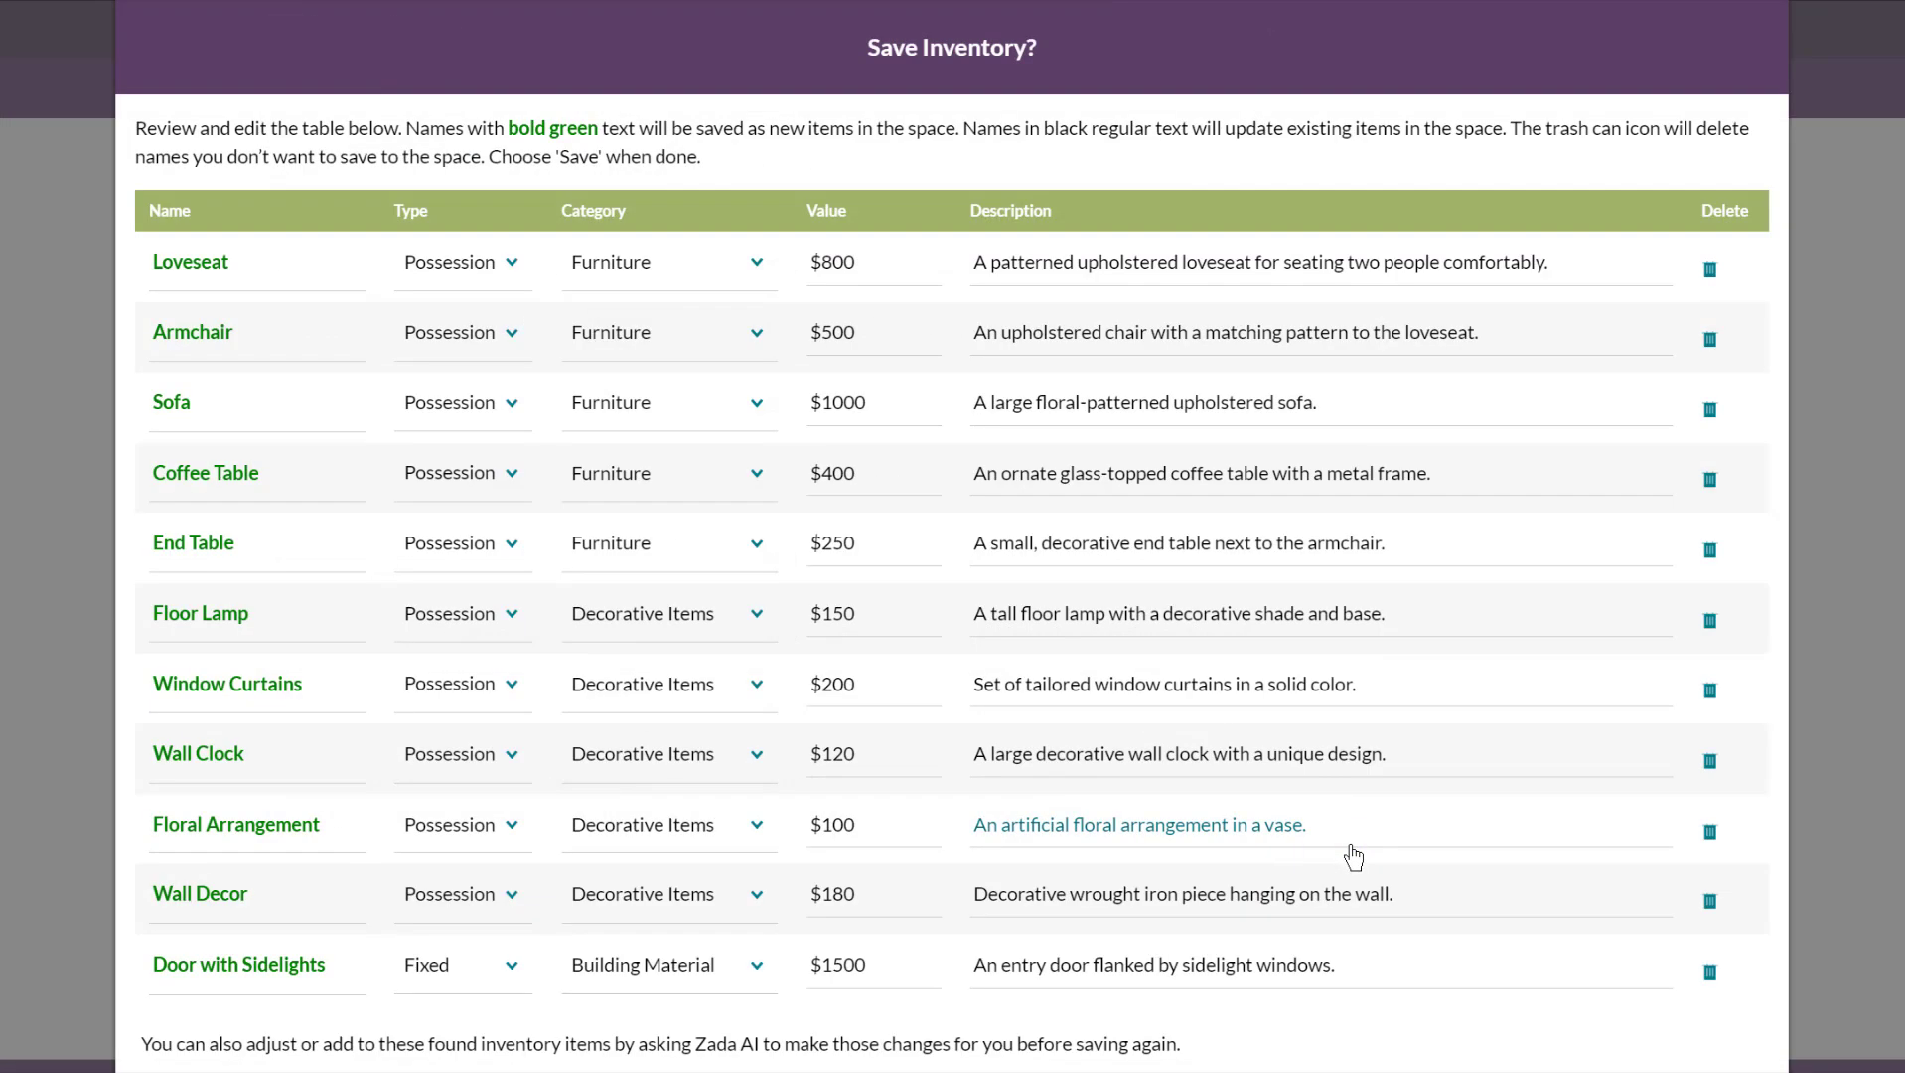
{"action": "left_click", "coordinate": [876, 256]}
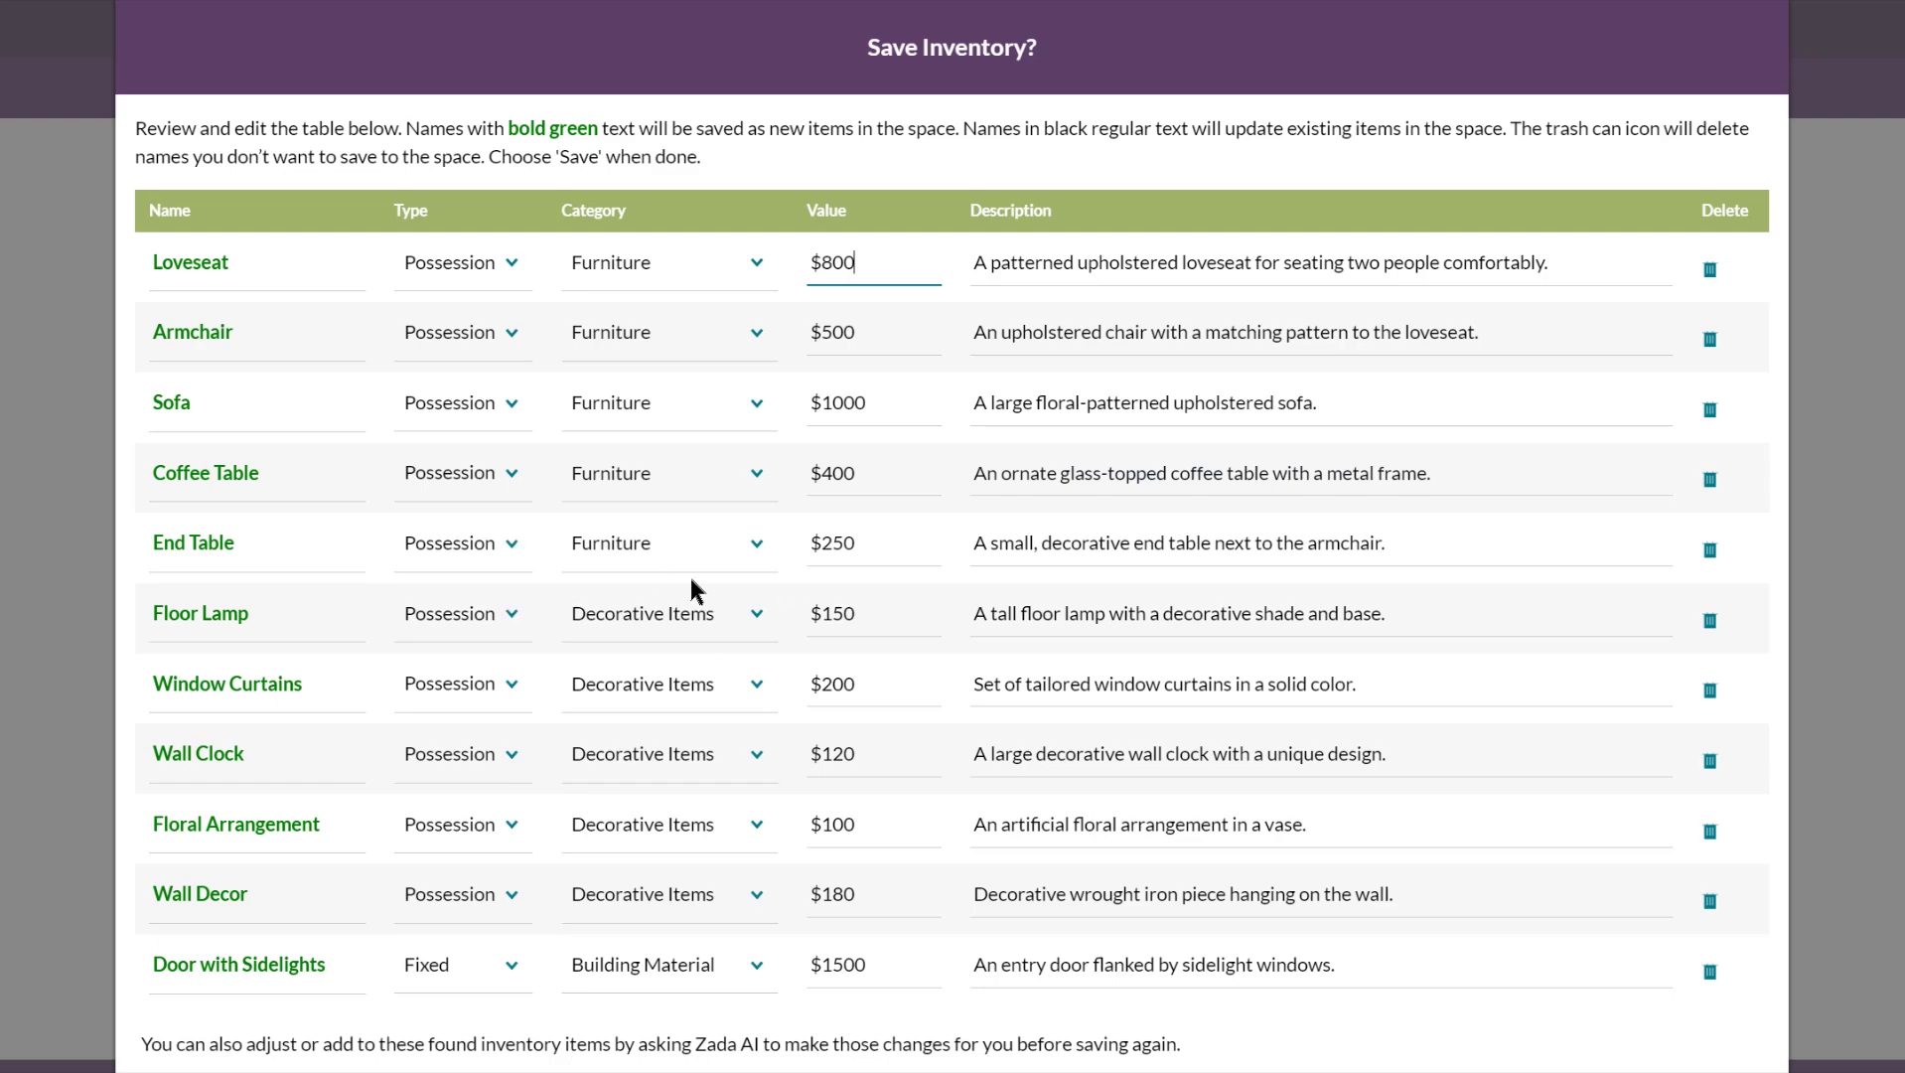
{"action": "scroll", "coordinate": [1652, 813], "scroll_direction": "down", "scroll_amount": 1}
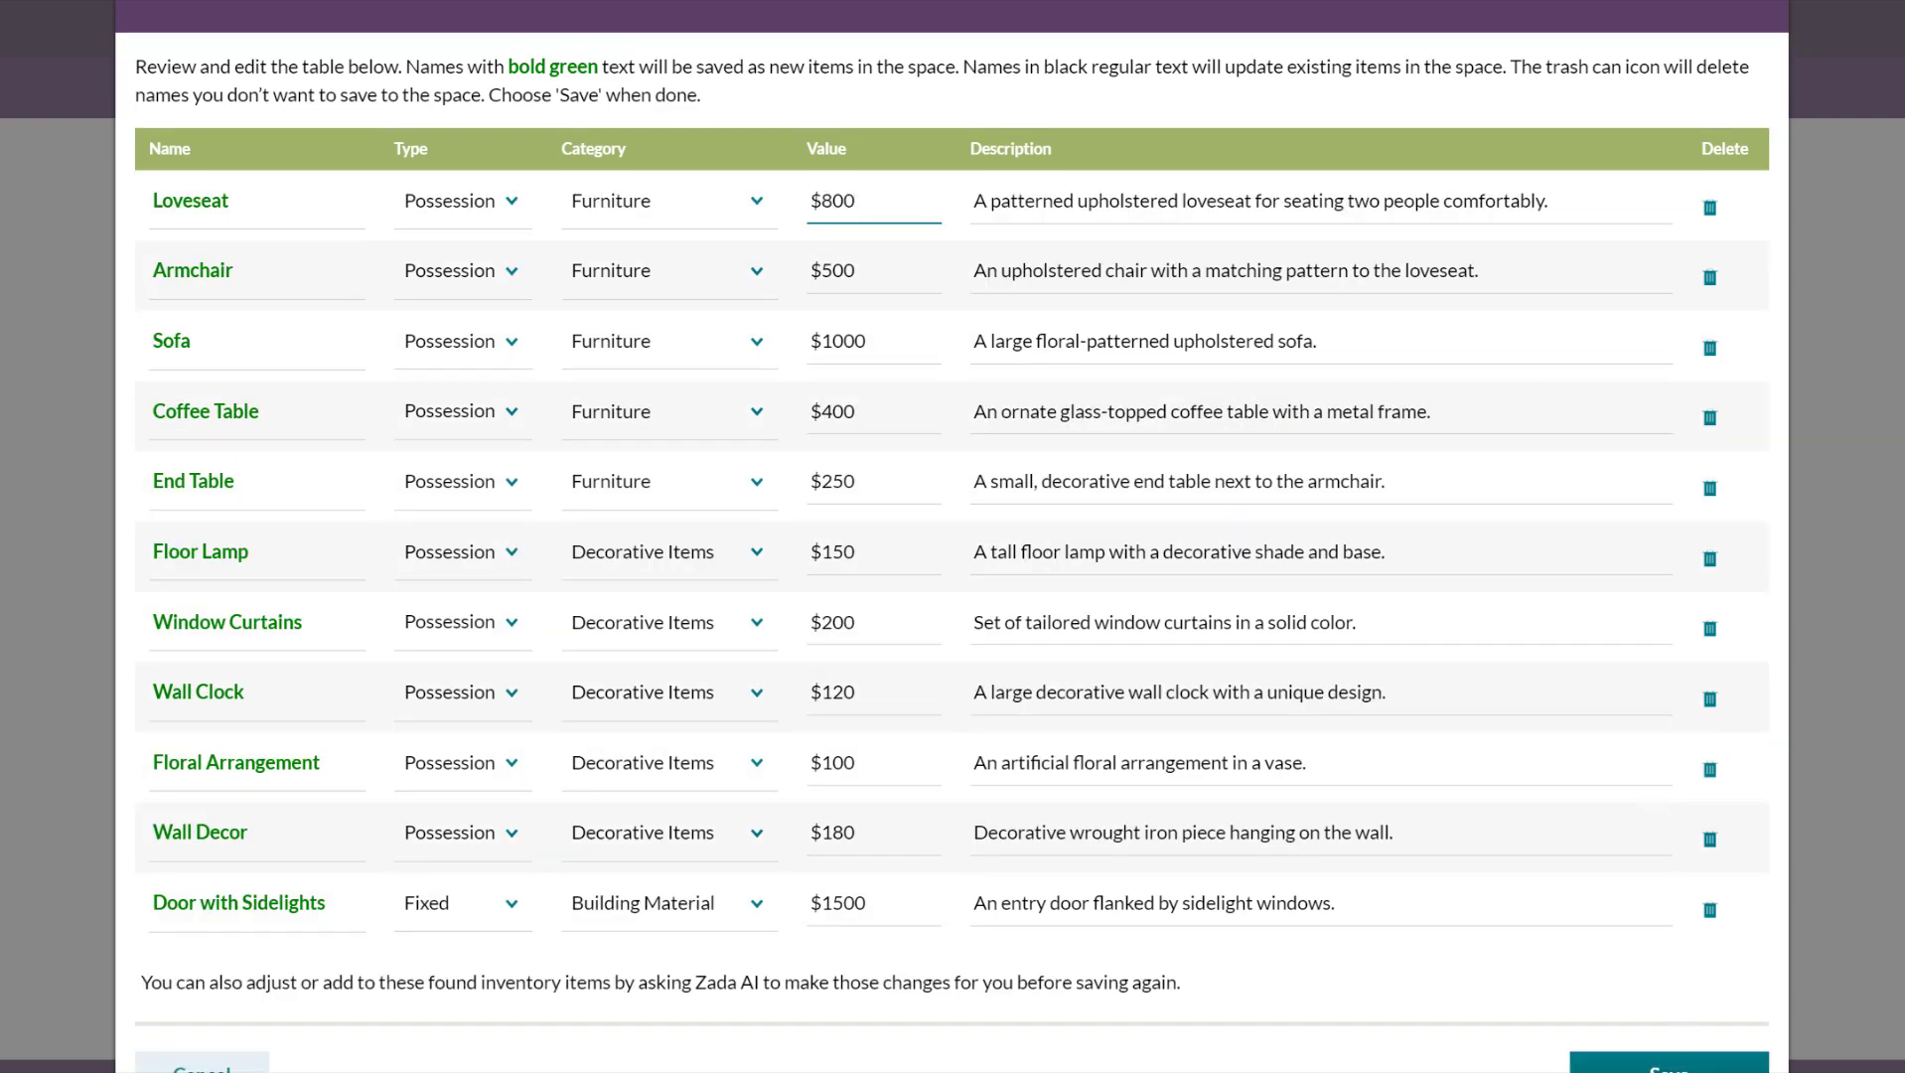
{"action": "left_click", "coordinate": [1669, 1060]}
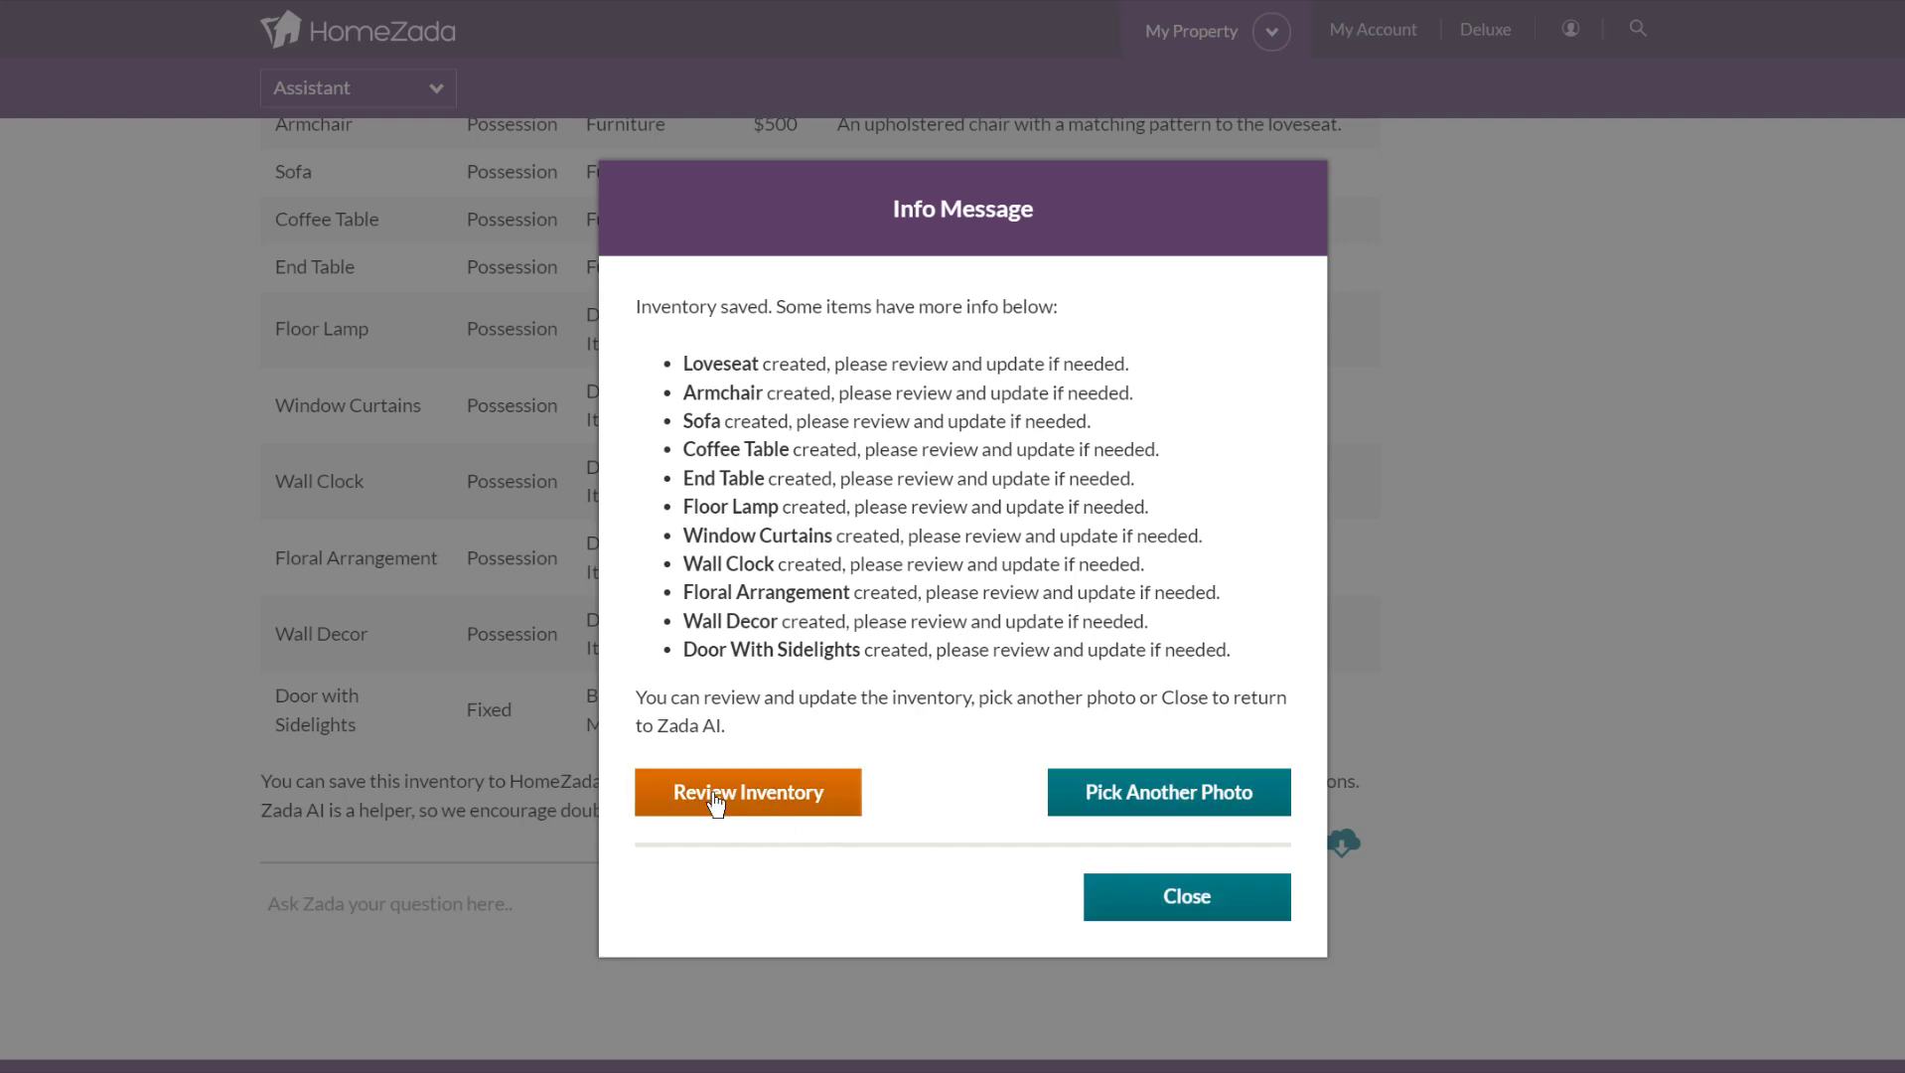
- Change the Loveseat's Total Value in the Item List from $800 to $950
{"action": "left_click", "coordinate": [716, 802]}
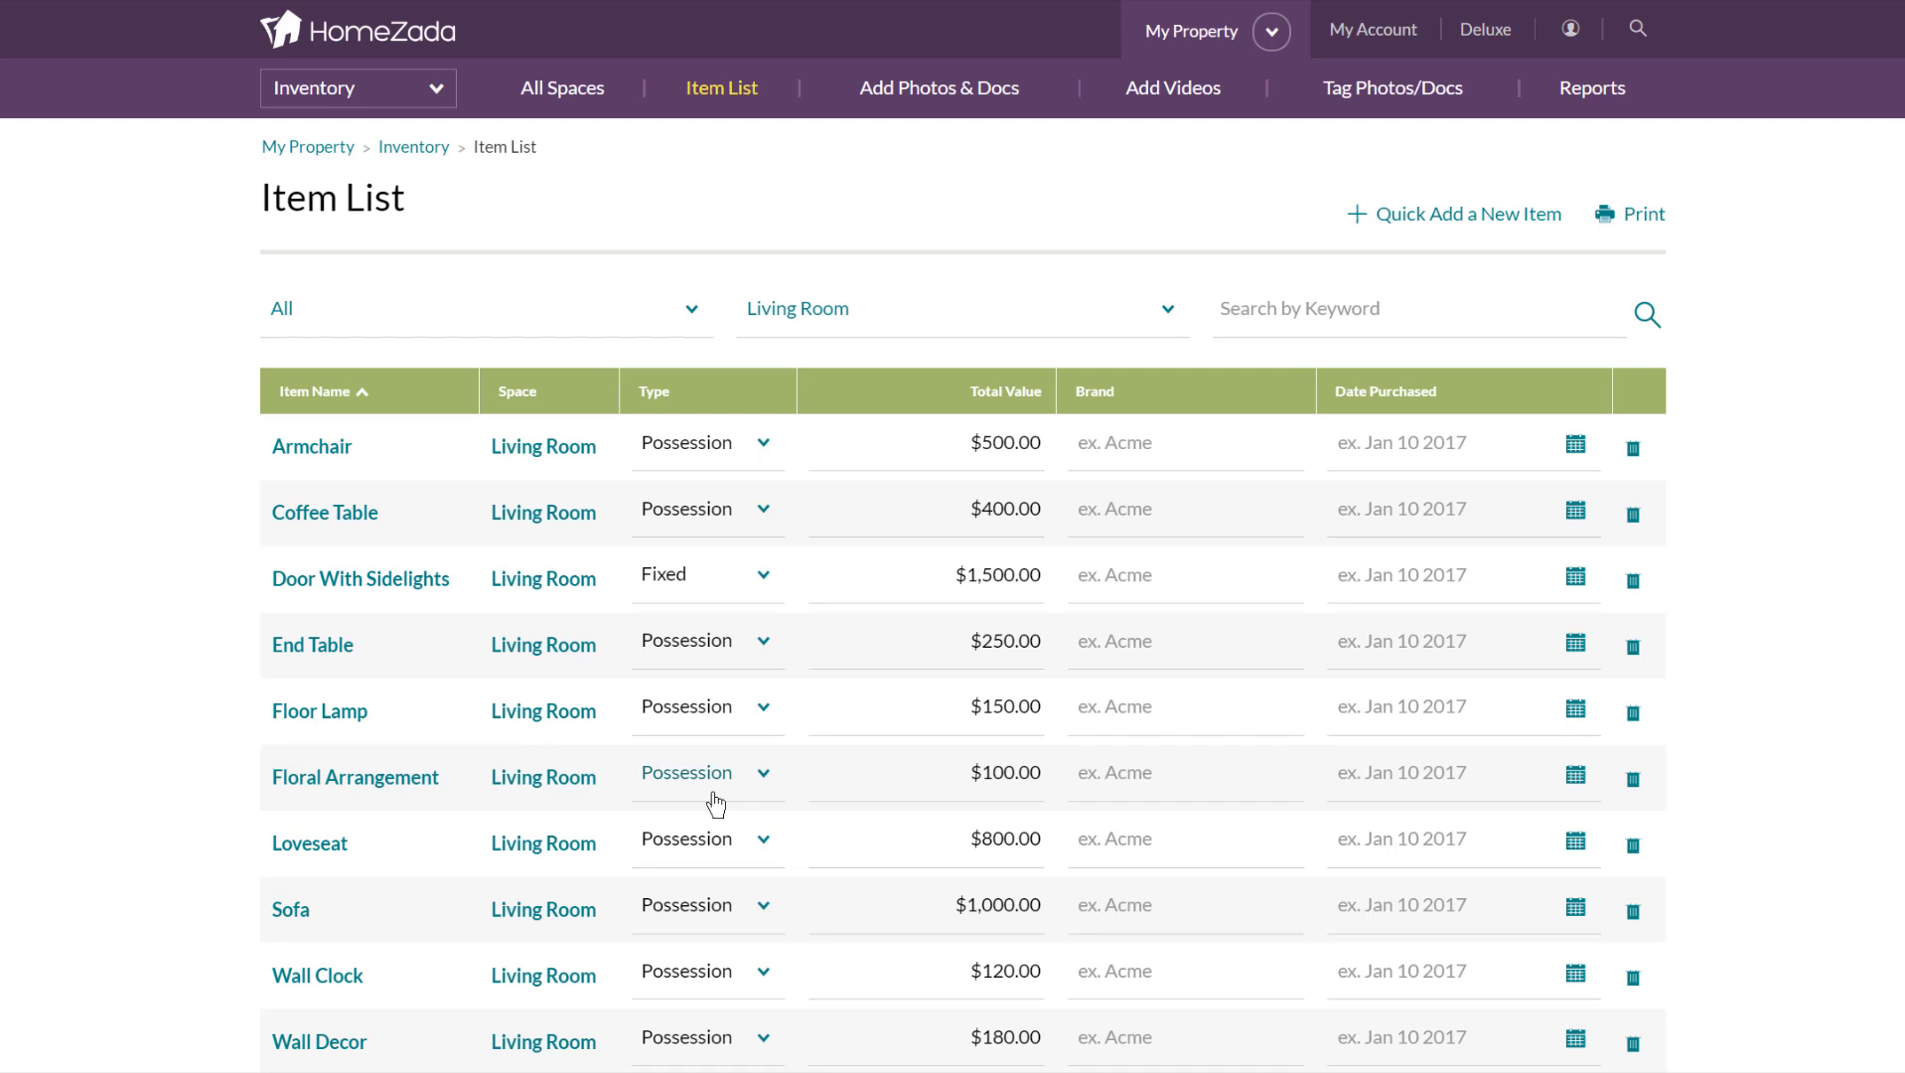
{"action": "scroll", "coordinate": [716, 803], "scroll_direction": "down", "scroll_amount": 1}
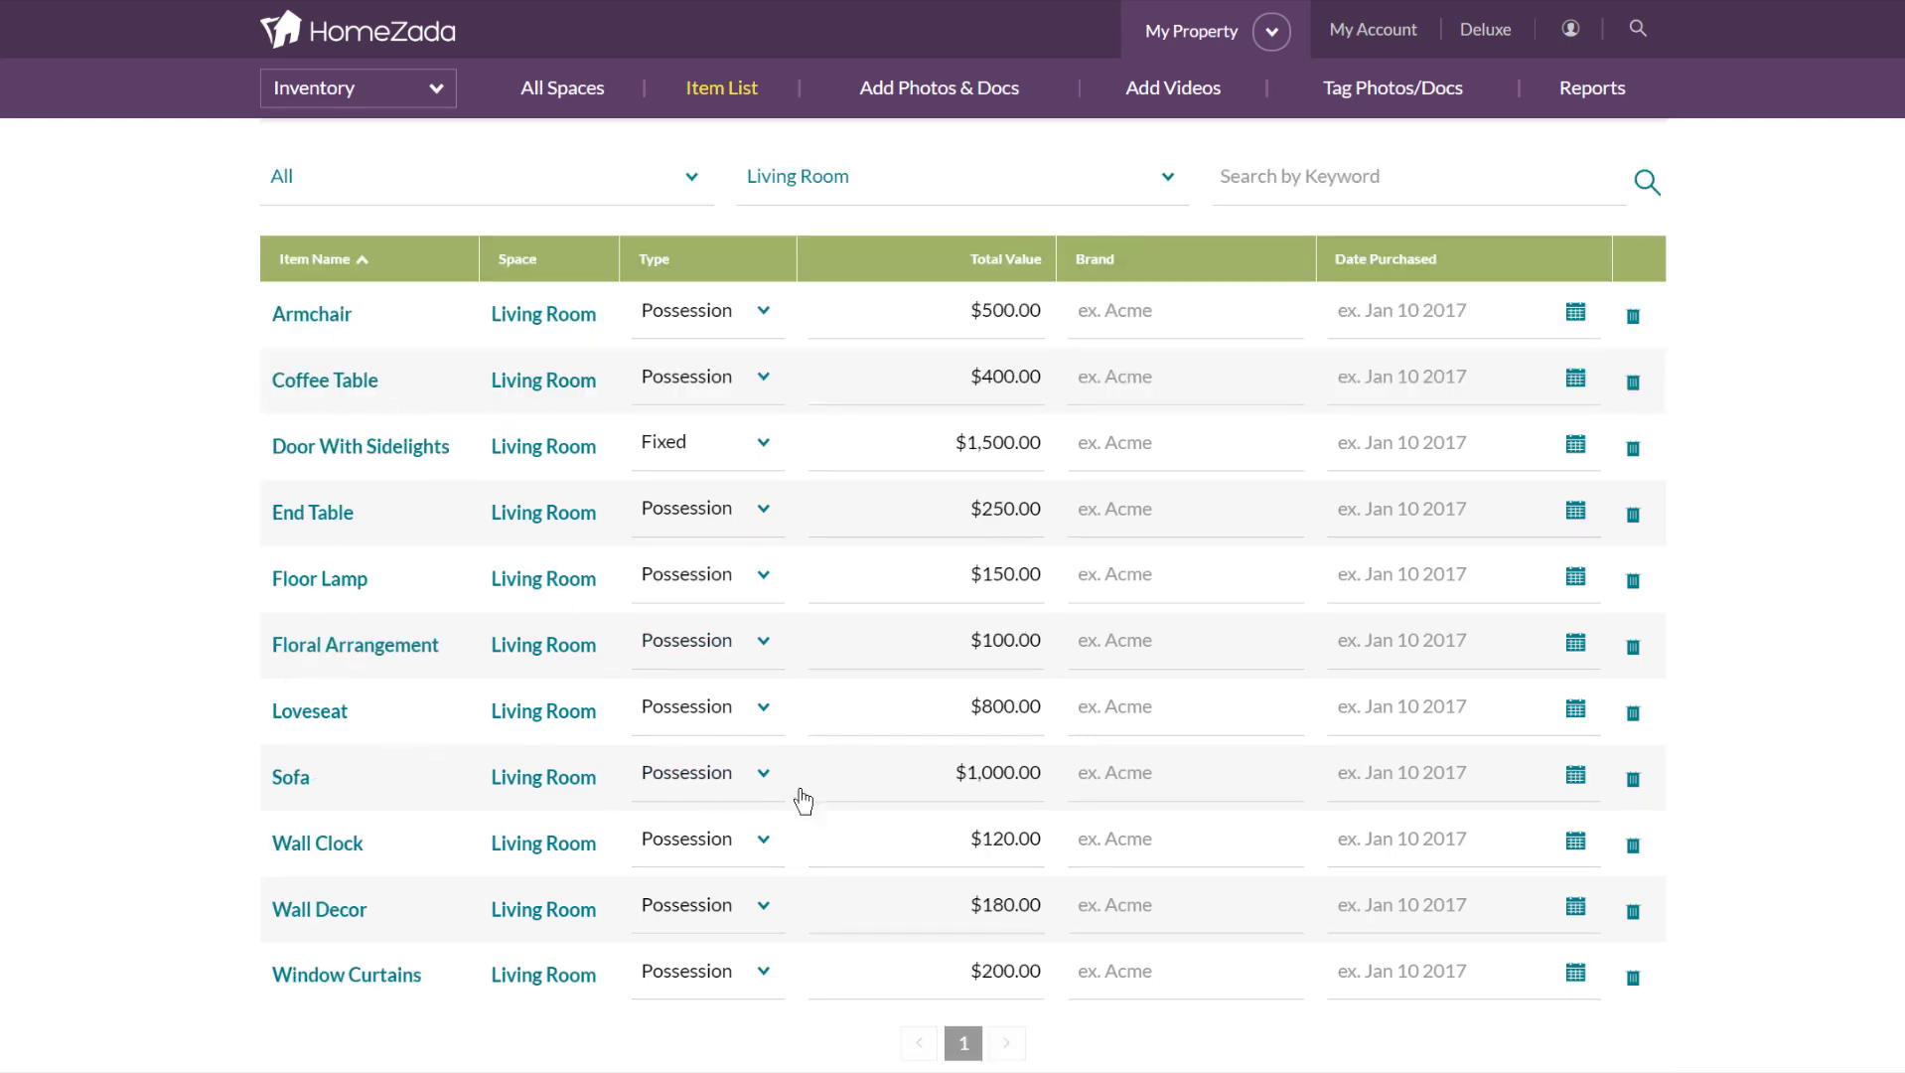
{"action": "left_click", "coordinate": [938, 707]}
{"action": "left_click", "coordinate": [955, 771]}
{"action": "left_click", "coordinate": [944, 701]}
{"action": "left_click_drag", "start_coordinate": [1003, 703], "coordinate": [1120, 707]}
{"action": "type", "text": "950"}
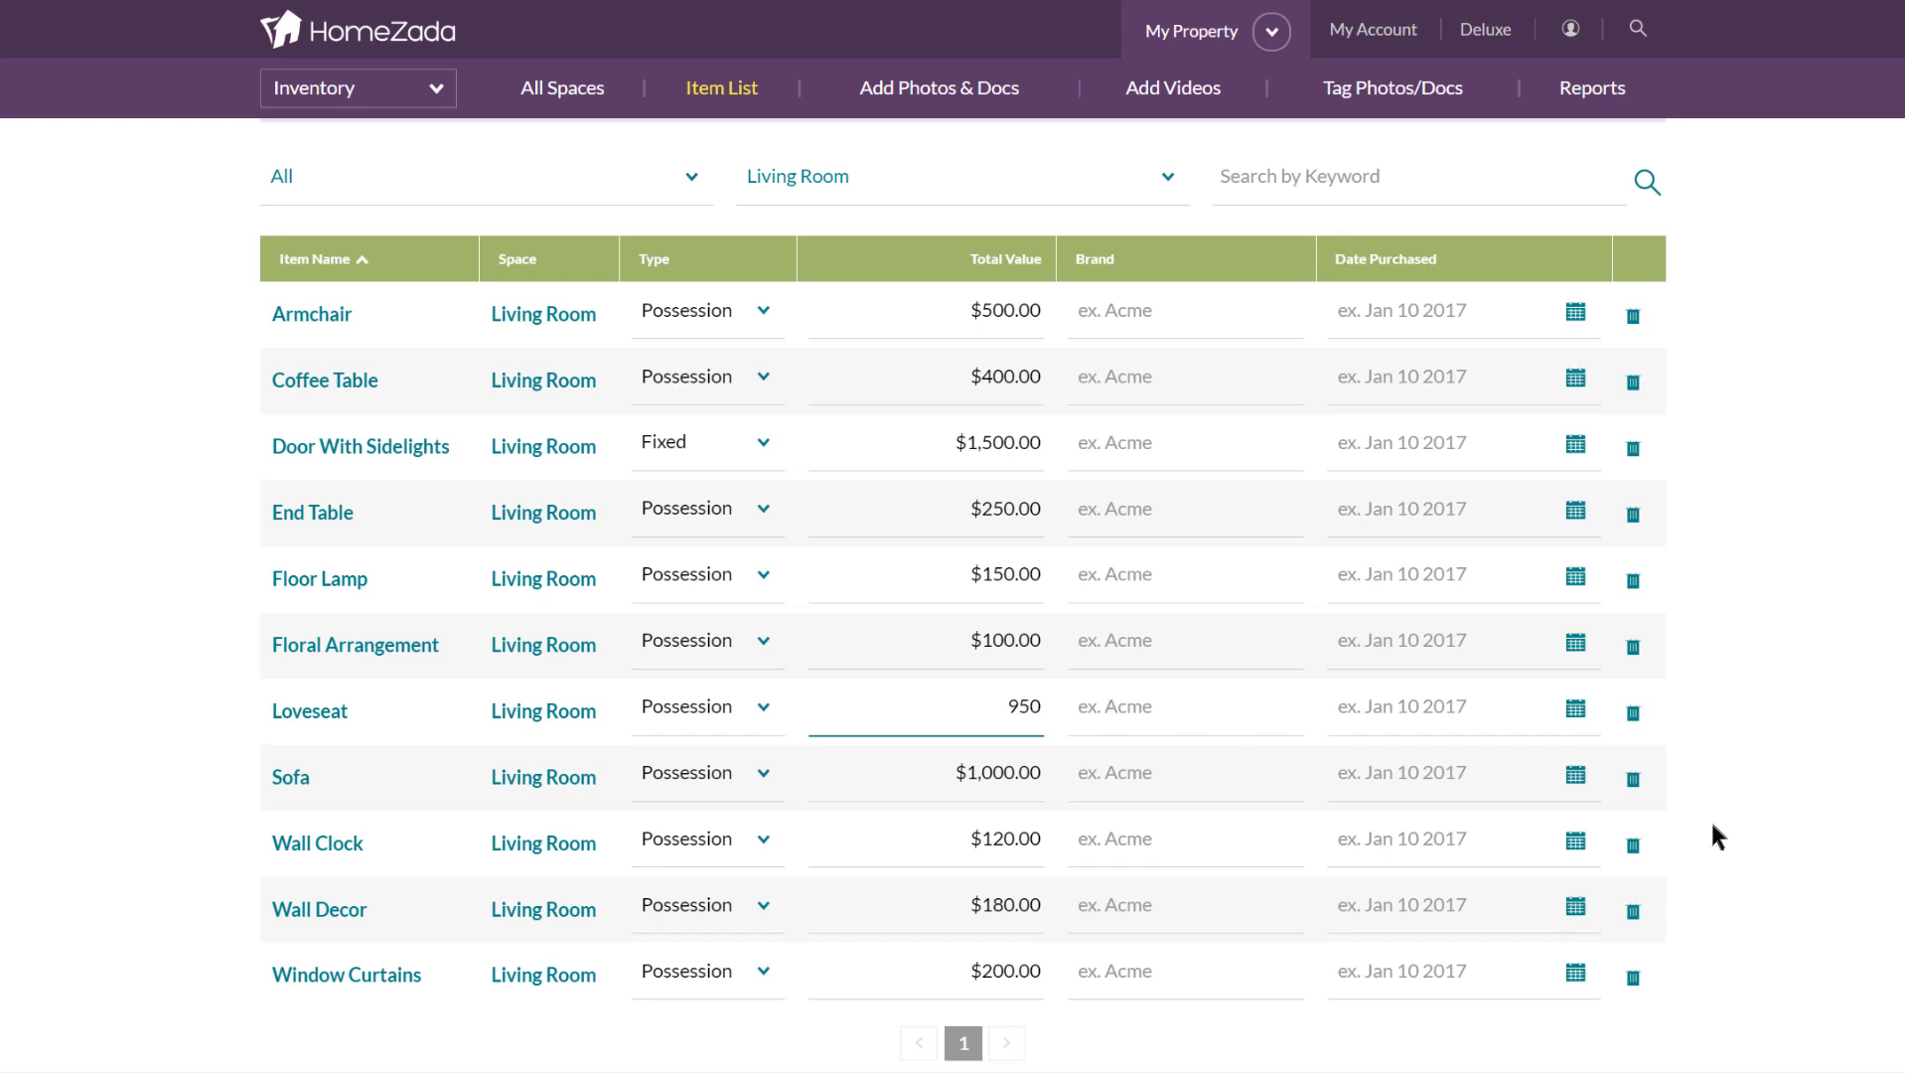
{"action": "left_click", "coordinate": [1778, 802]}
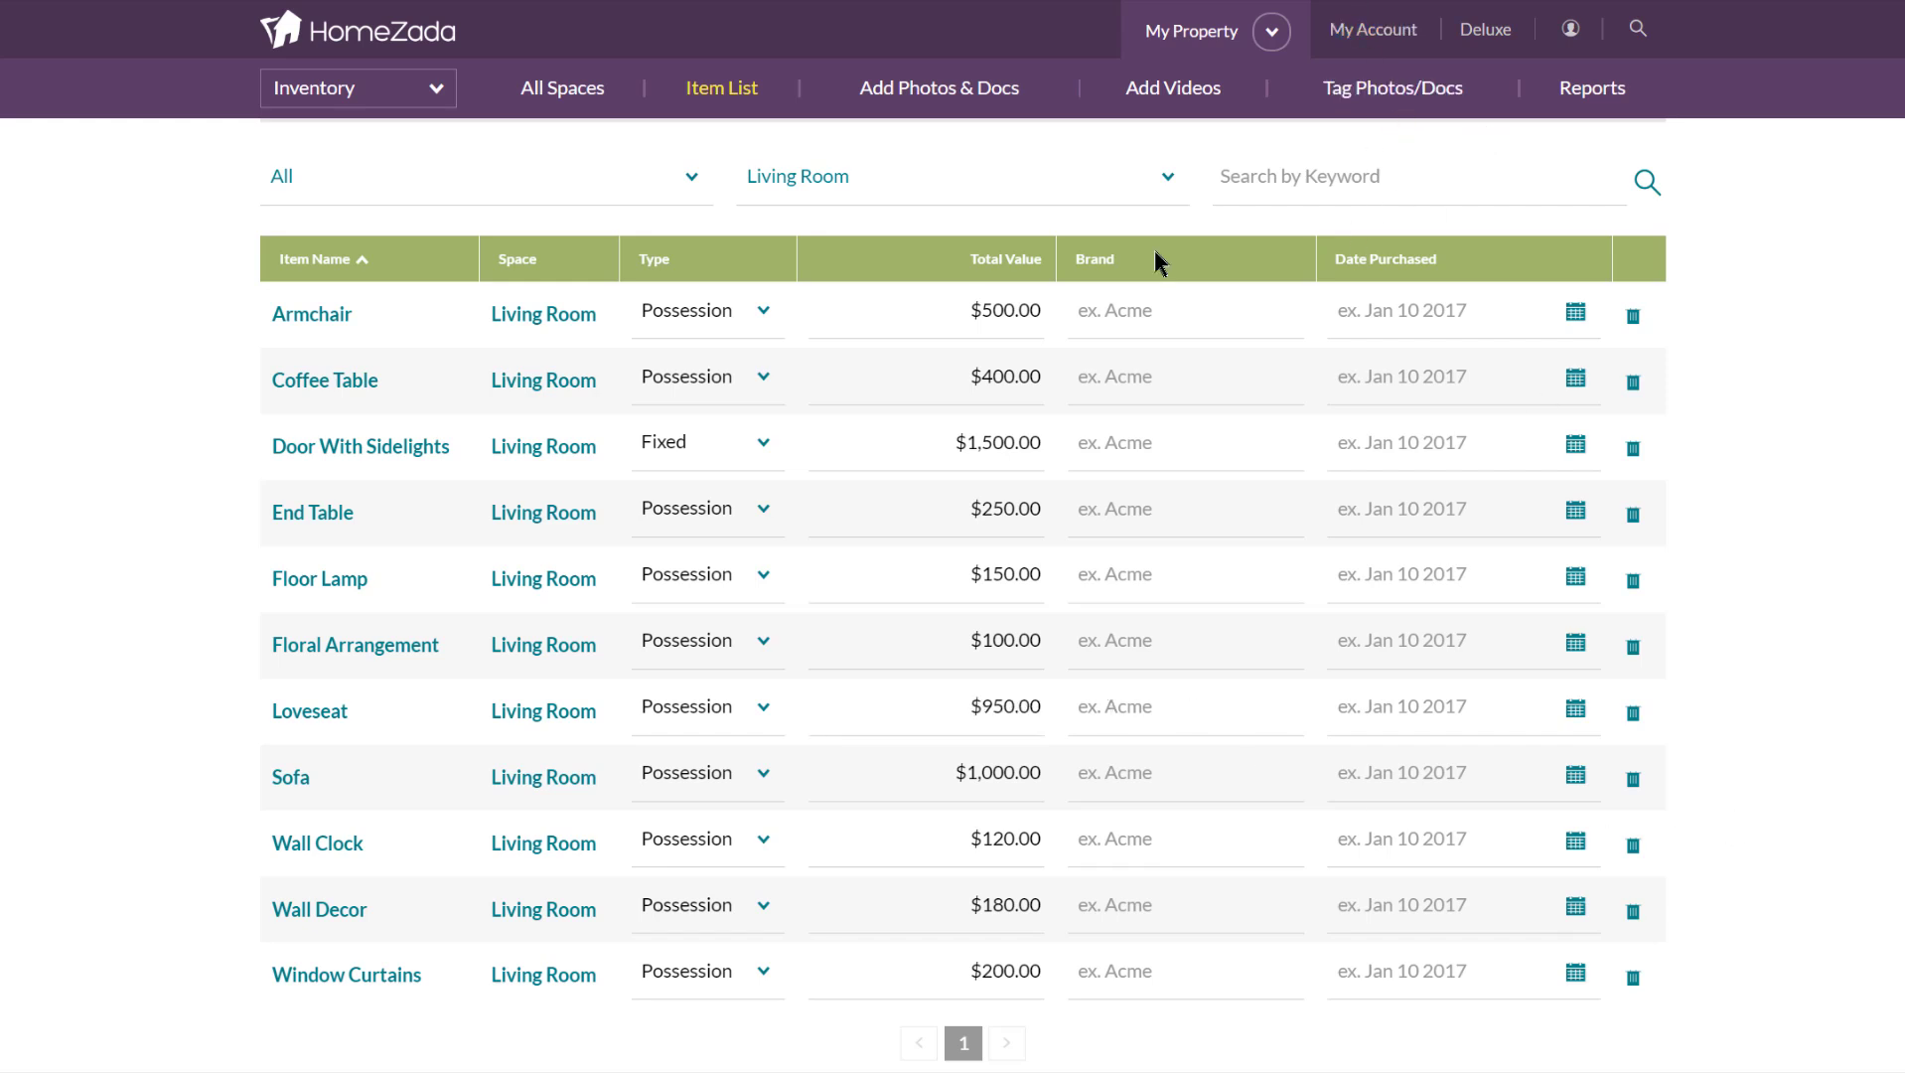
- Look at the Living Room photos and the Family Room's 14 items, ending on the 21-space overview
{"action": "left_click", "coordinate": [580, 106]}
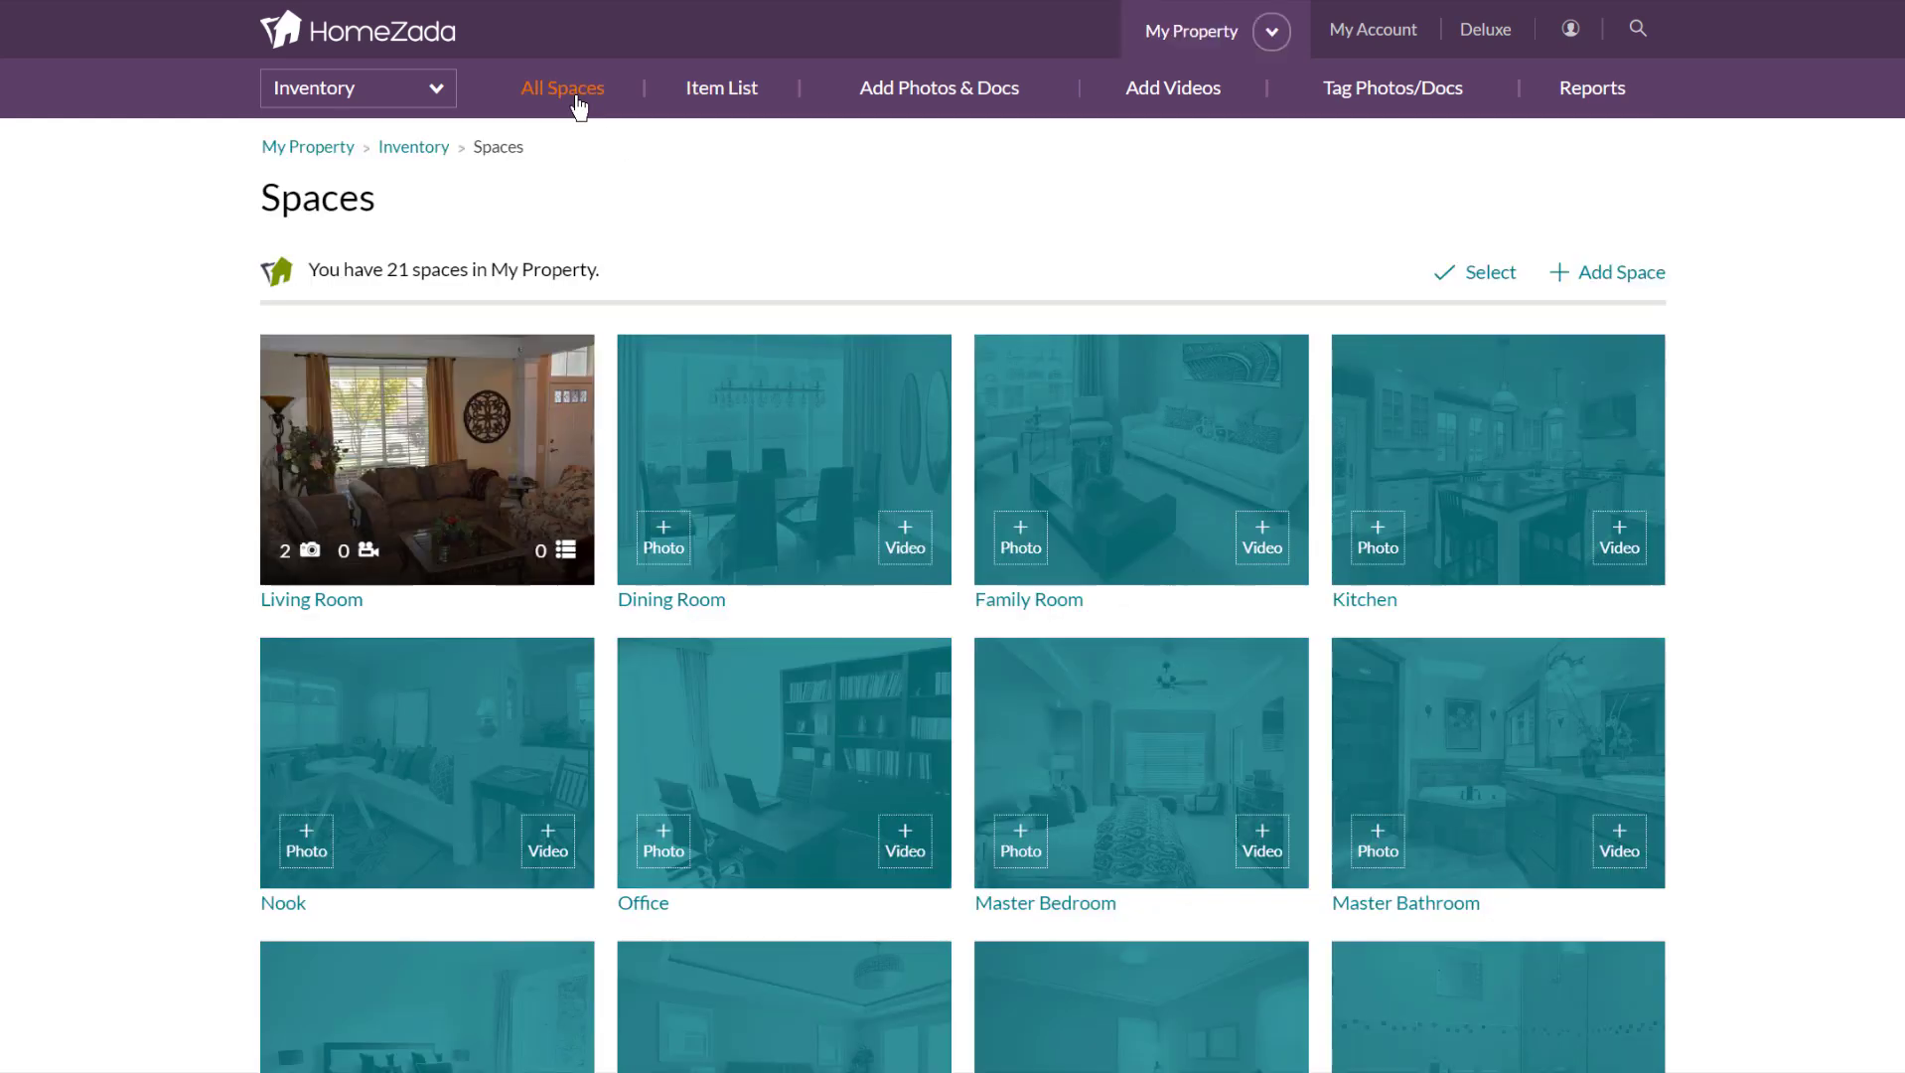
{"action": "left_click", "coordinate": [455, 437]}
{"action": "left_click", "coordinate": [805, 212]}
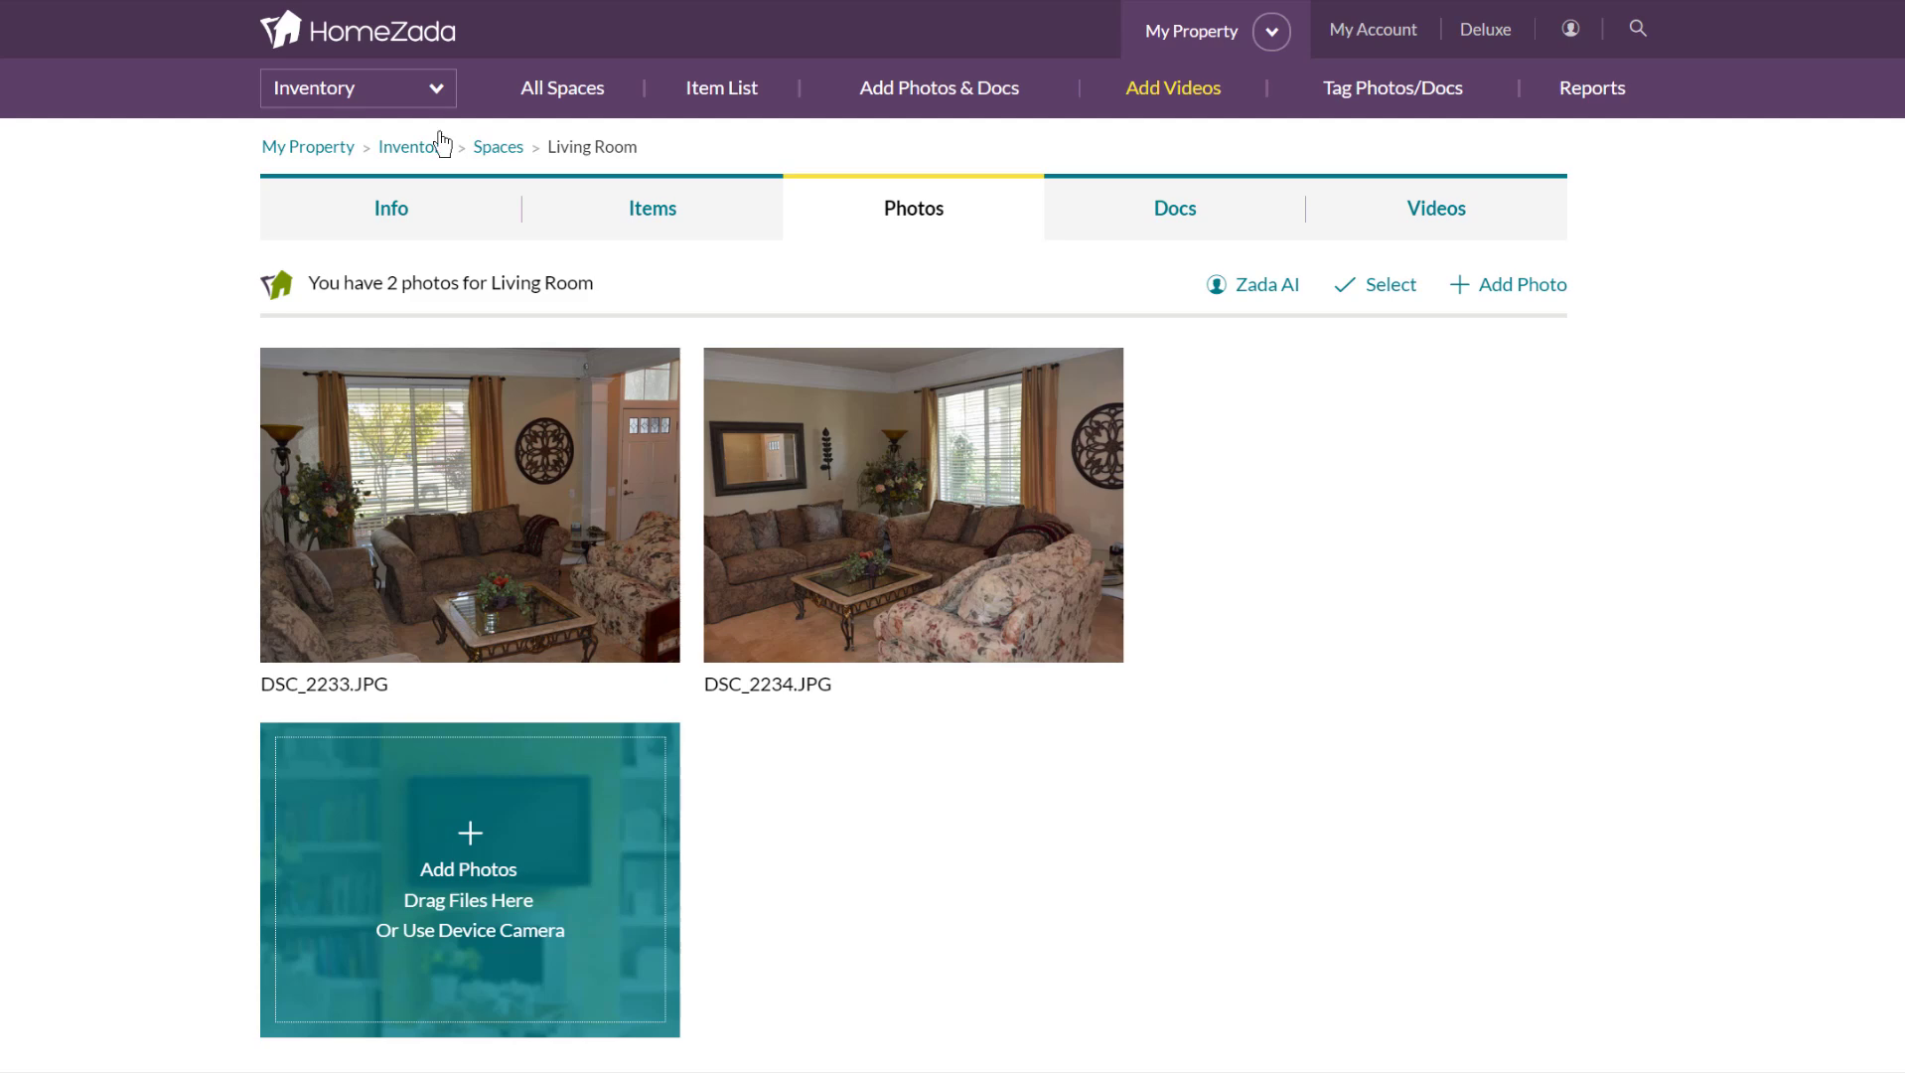
{"action": "left_click", "coordinate": [499, 159]}
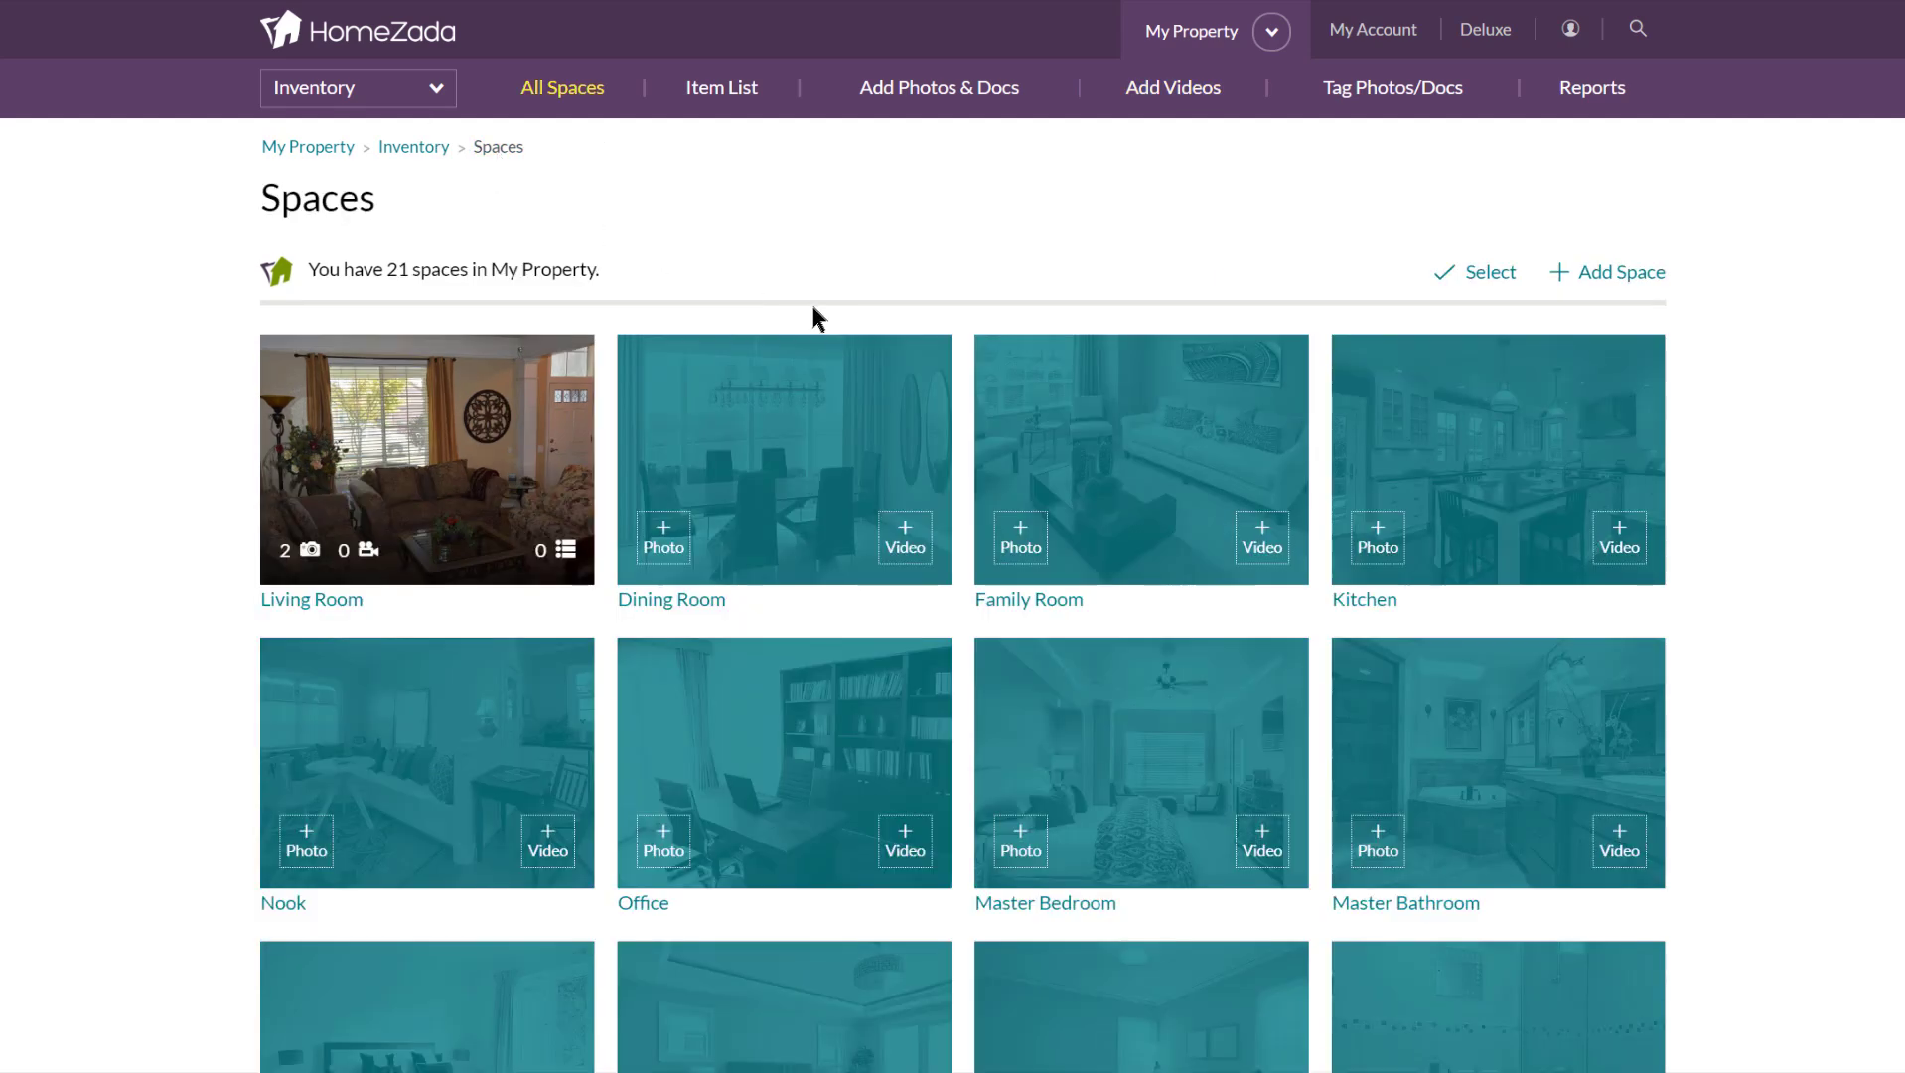
{"action": "left_click", "coordinate": [1115, 464]}
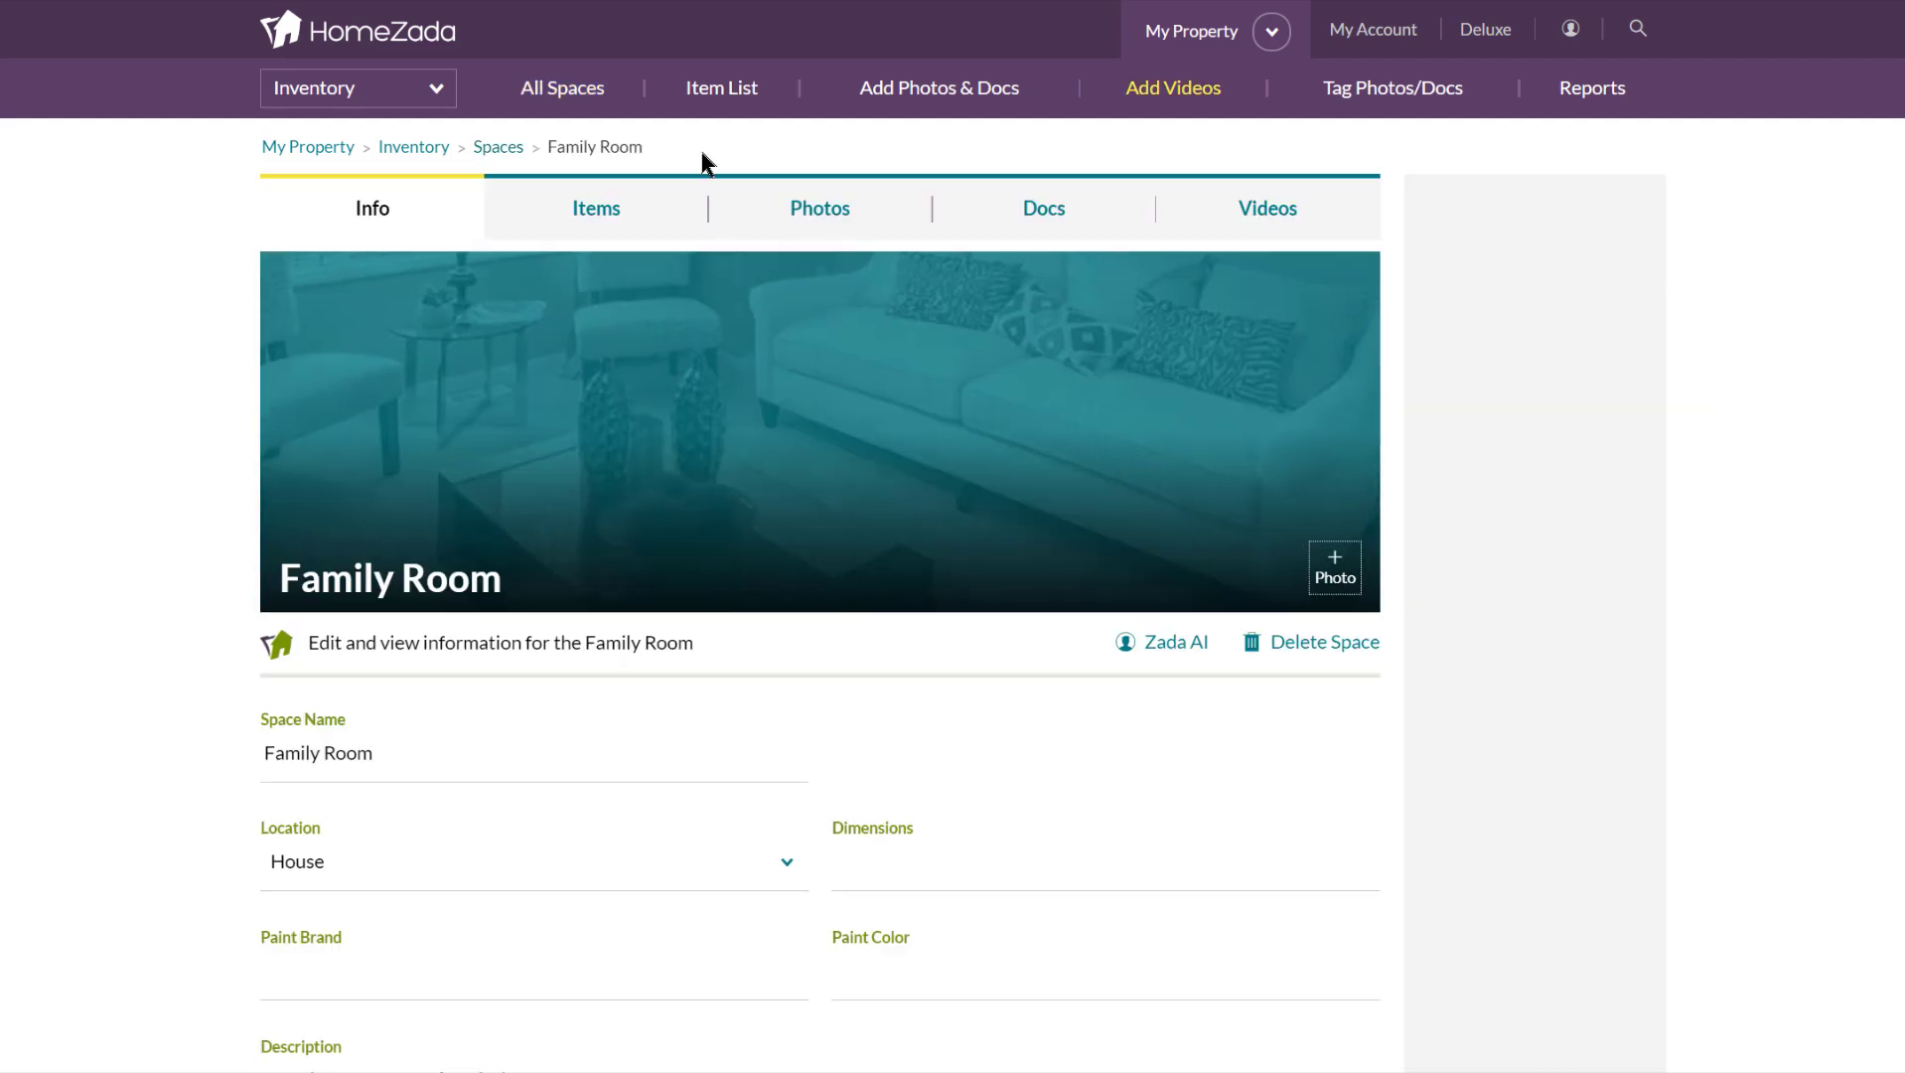
{"action": "left_click", "coordinate": [607, 213]}
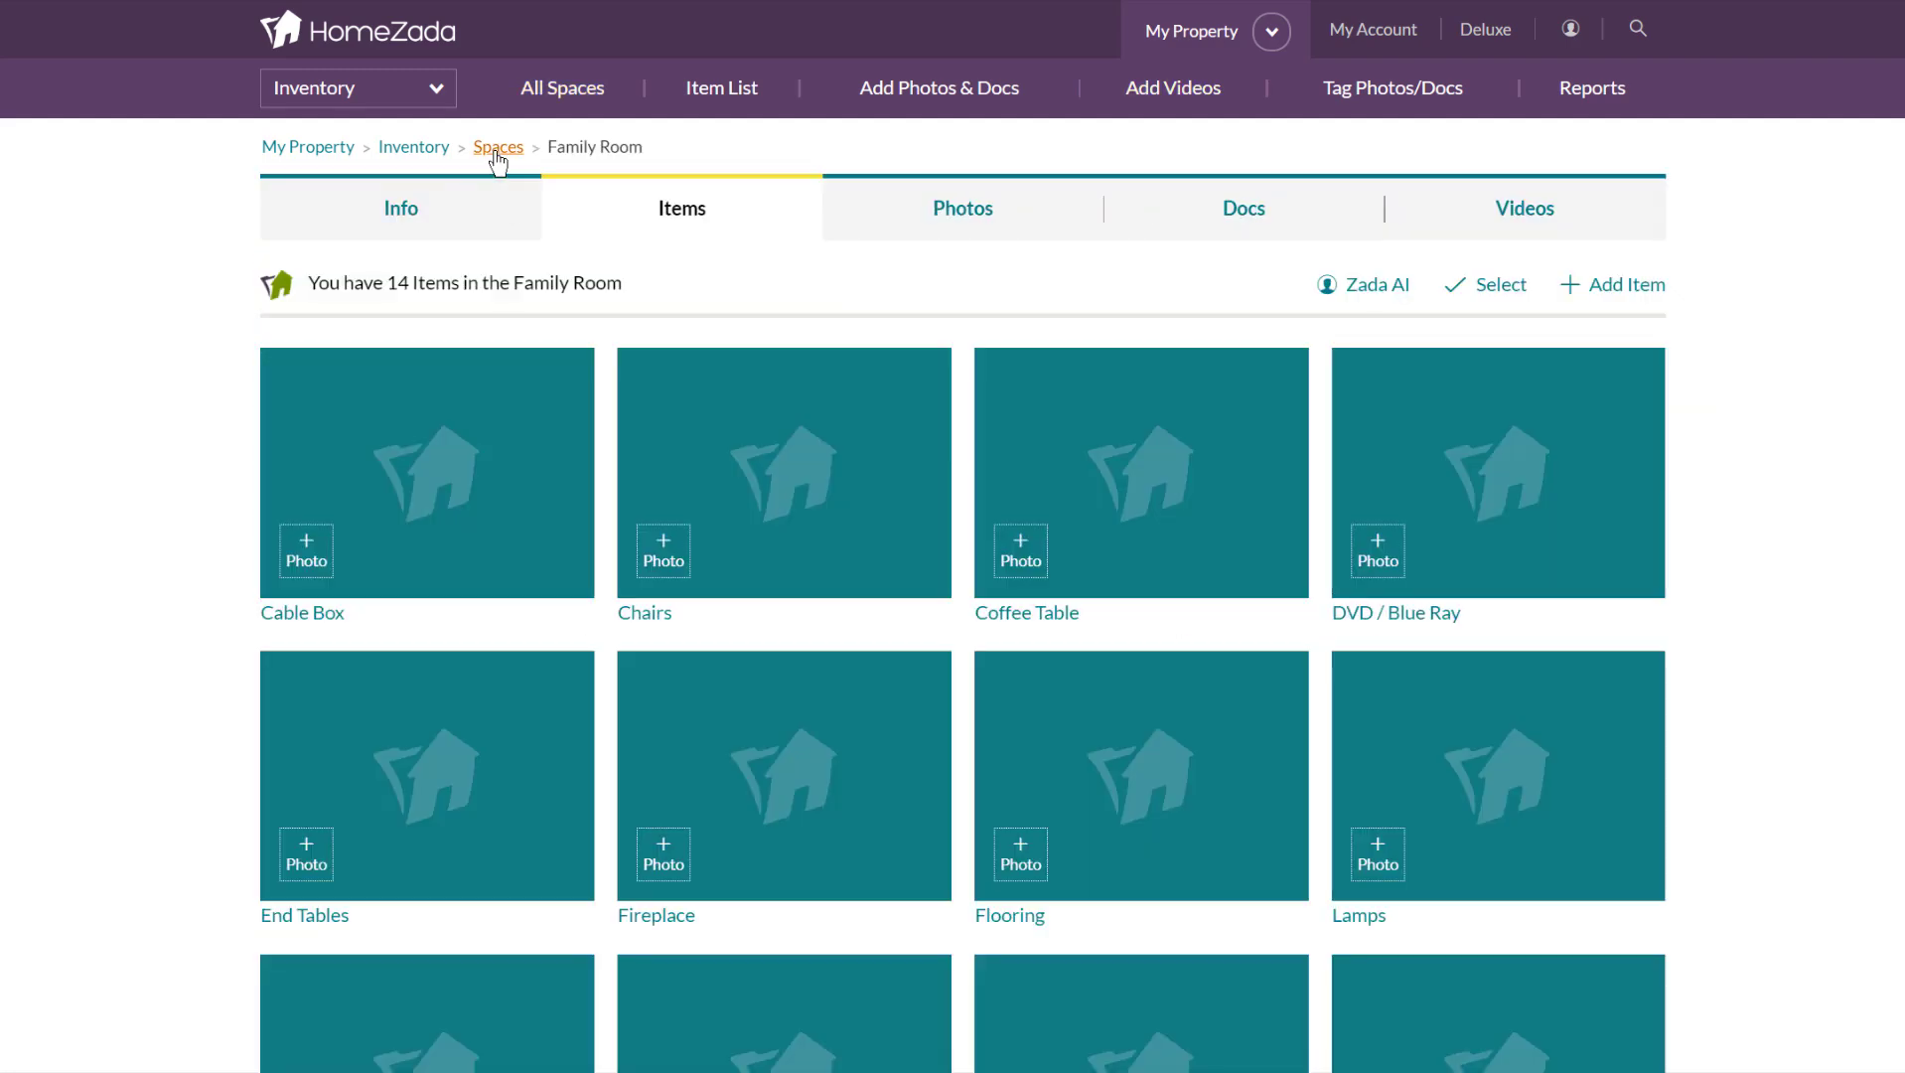
{"action": "left_click", "coordinate": [497, 159]}
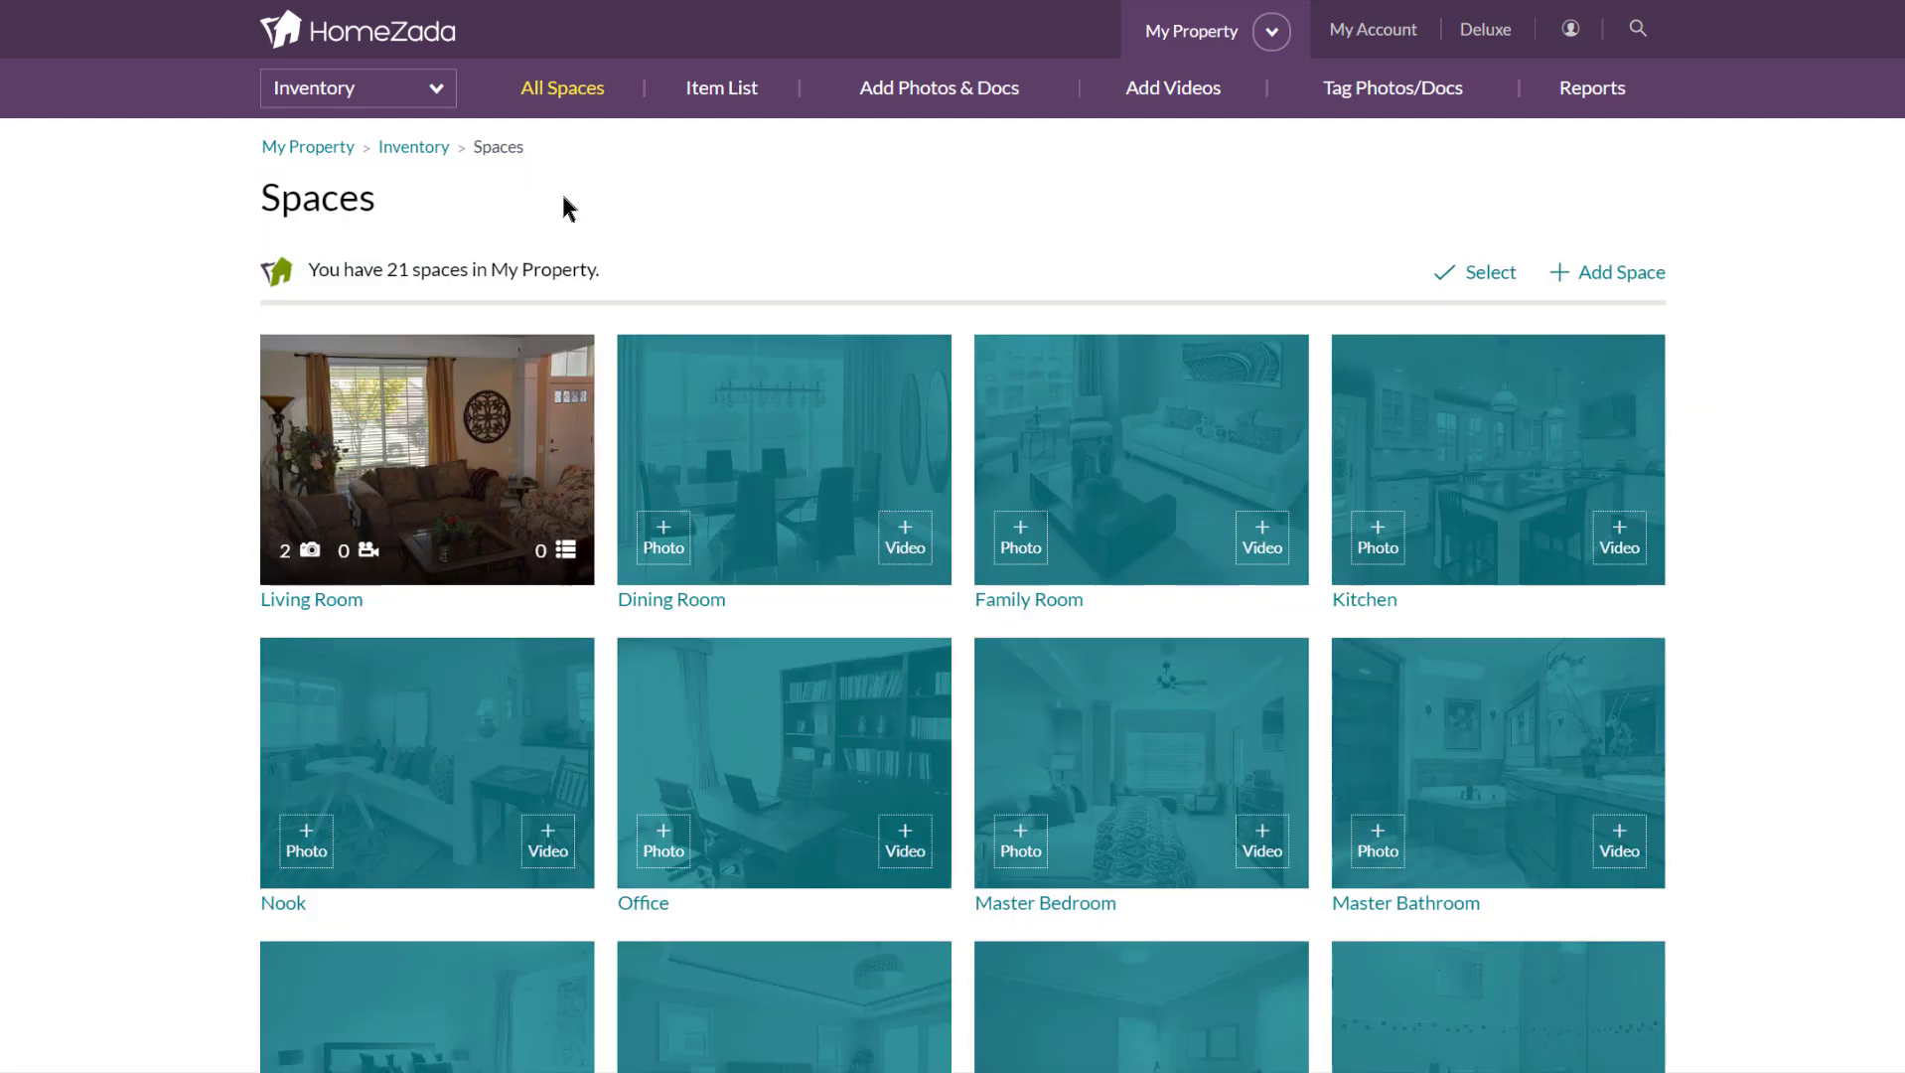
- Open the Blender item from the Kitchen's Items tab
{"action": "left_click", "coordinate": [1478, 469]}
{"action": "left_click", "coordinate": [617, 220]}
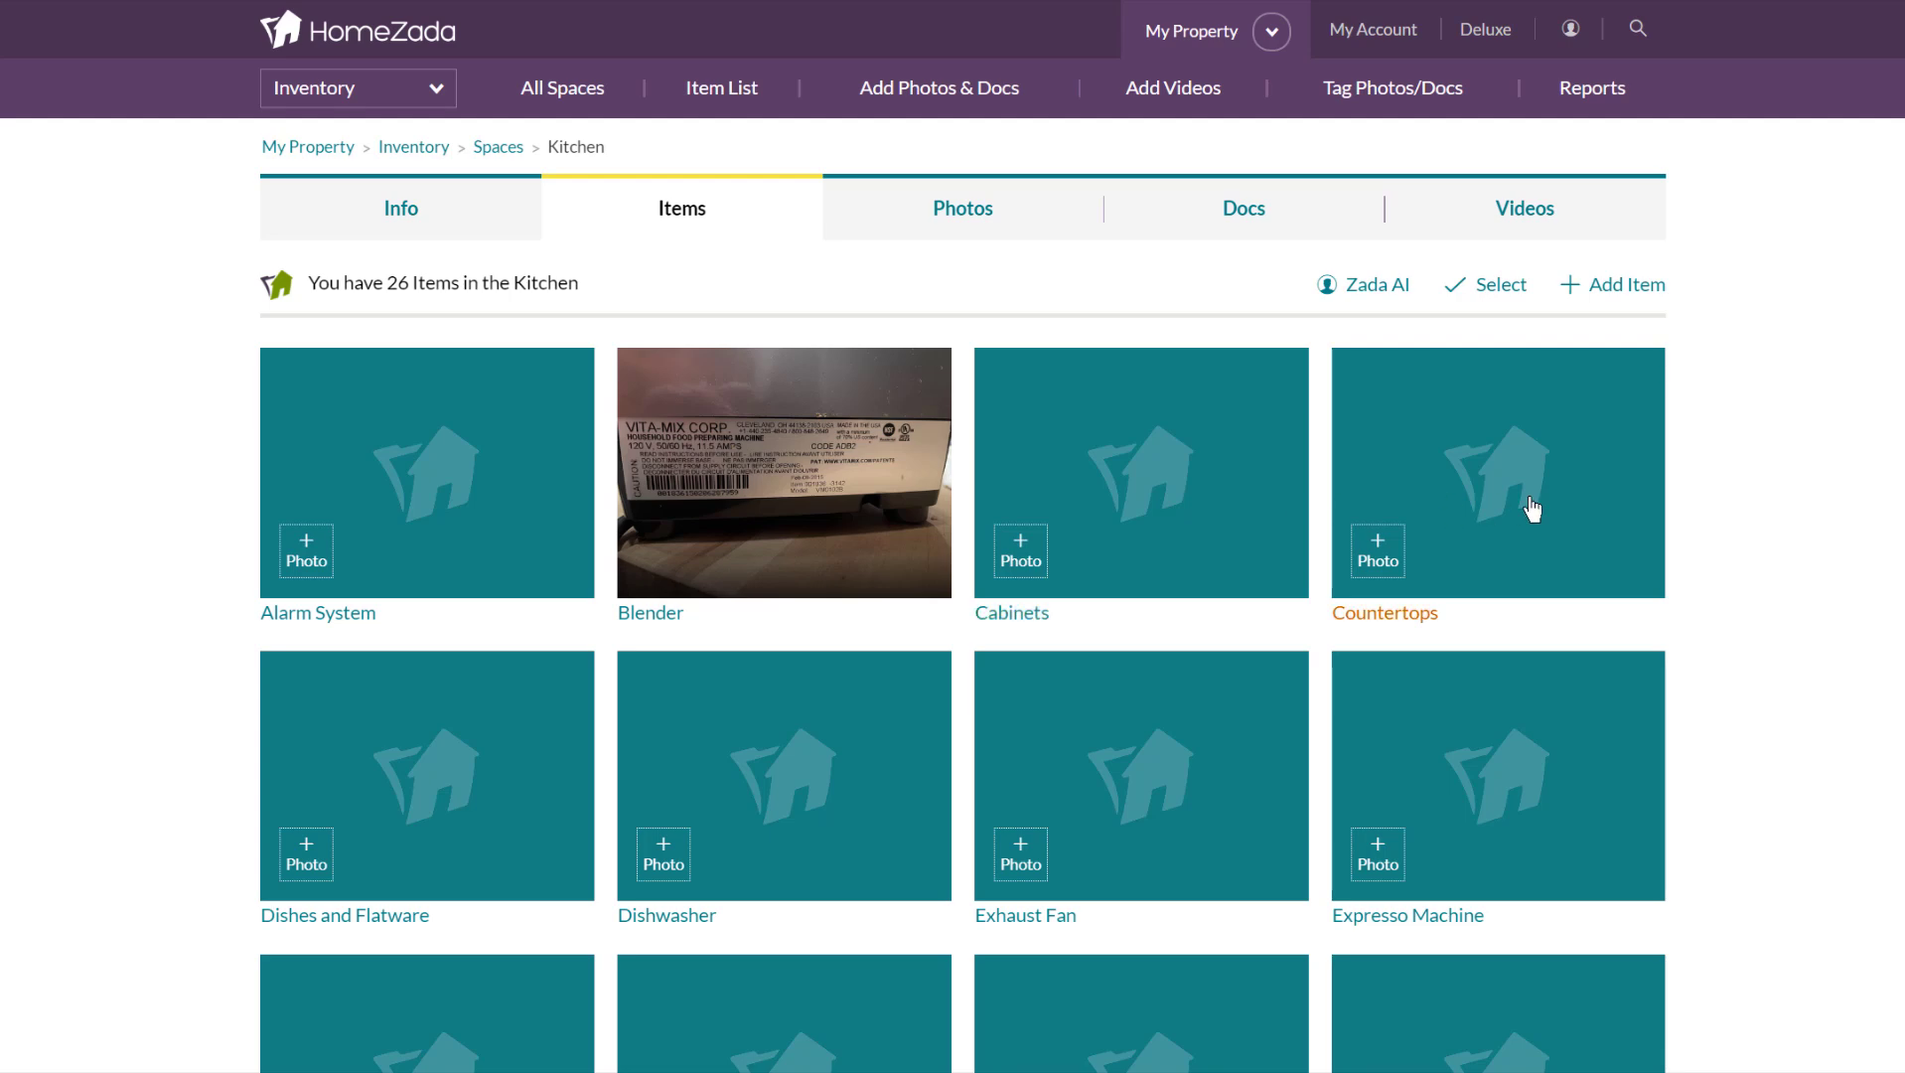
{"action": "left_click", "coordinate": [803, 509]}
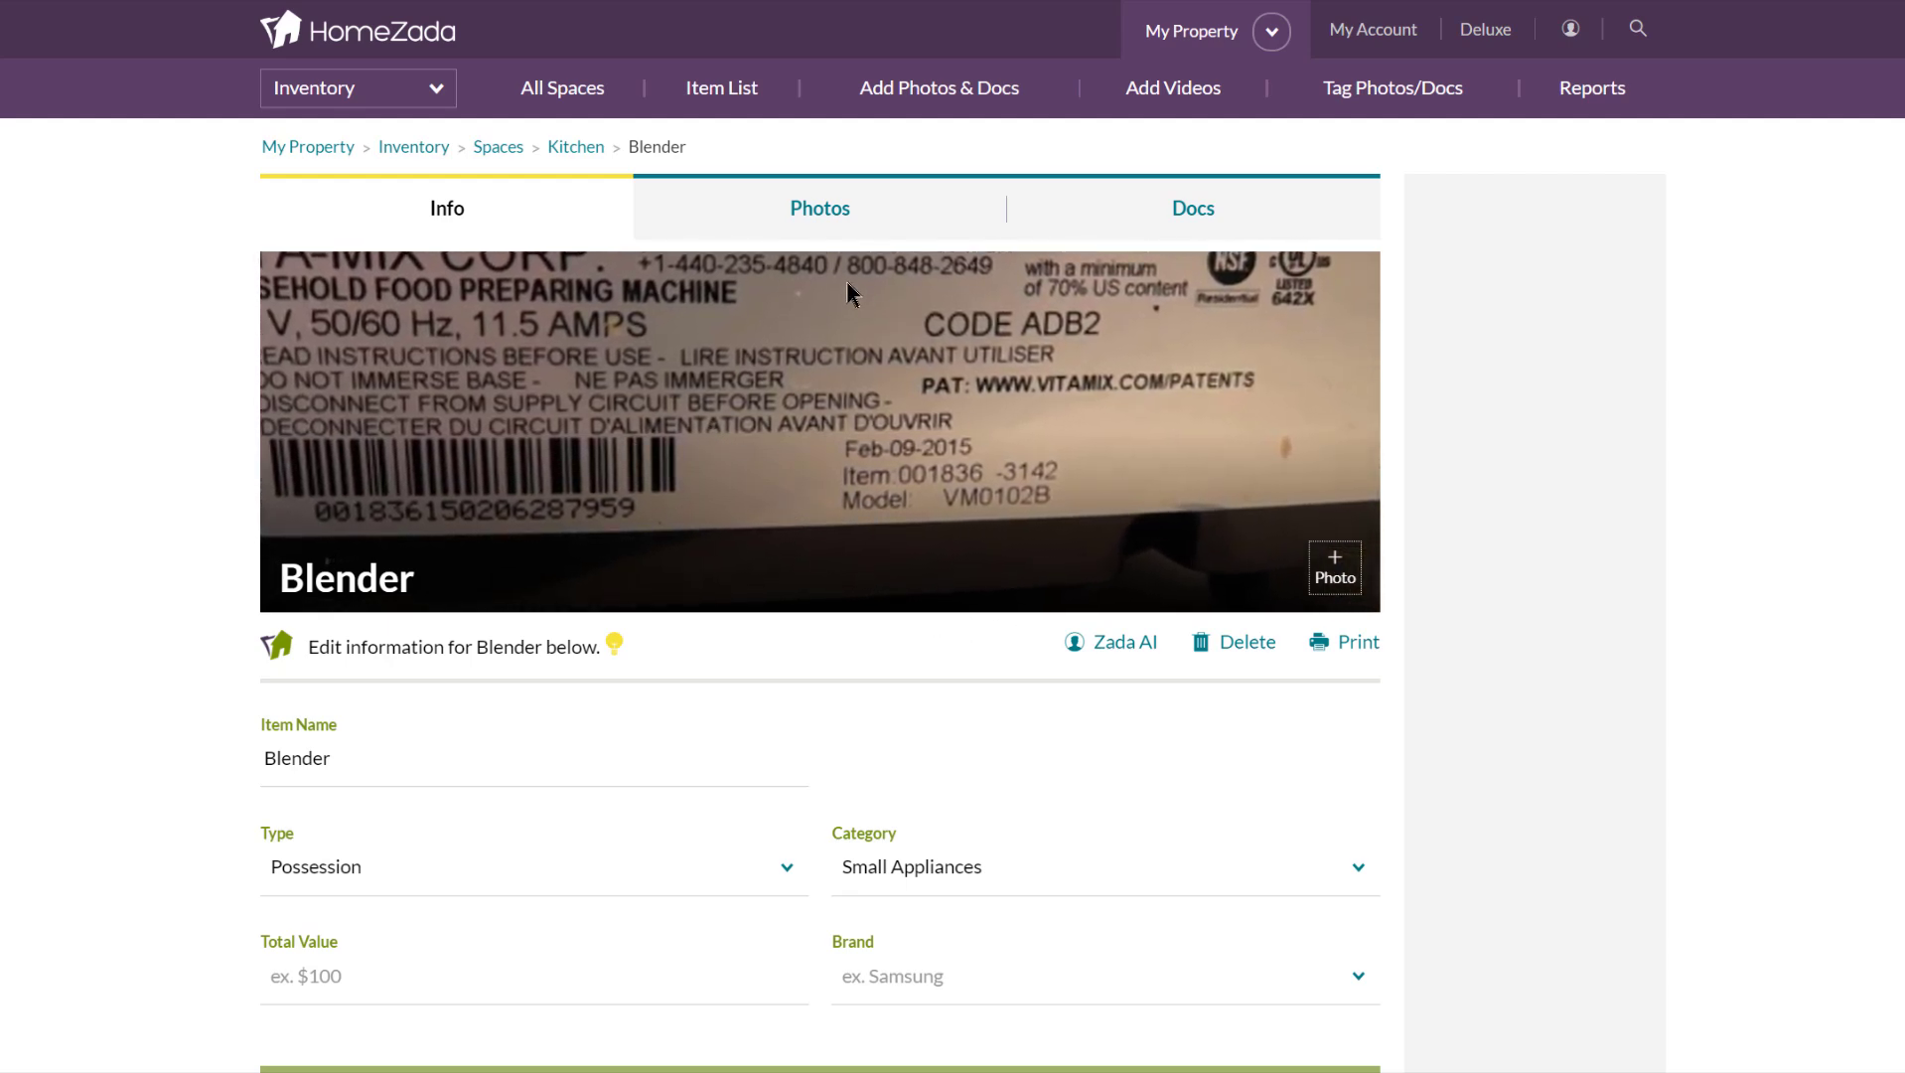
- Run Zada AI on the Blender photo and save its Vita-Mix Corp entry valued at $450
{"action": "left_click", "coordinate": [1123, 648]}
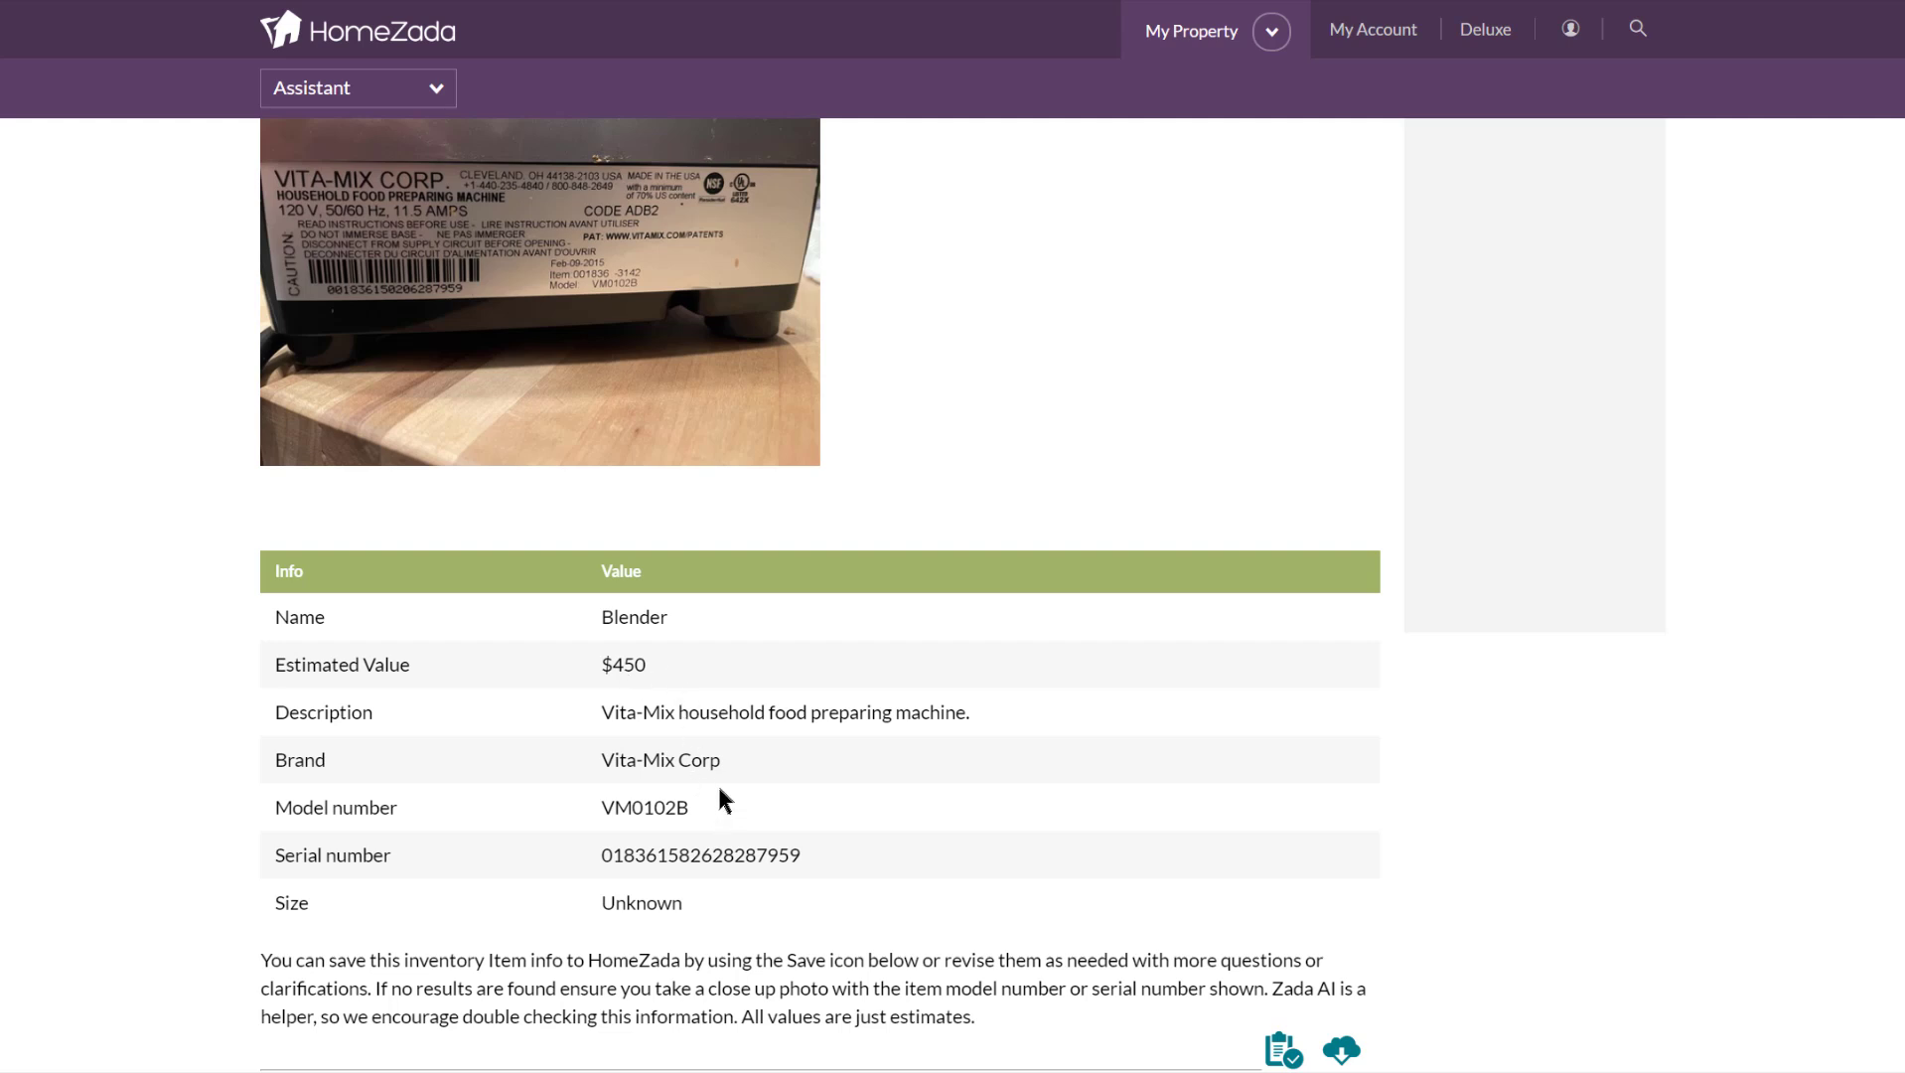
{"action": "scroll", "coordinate": [720, 794], "scroll_direction": "down", "scroll_amount": 2}
{"action": "left_click", "coordinate": [1354, 854]}
{"action": "left_click", "coordinate": [1203, 922]}
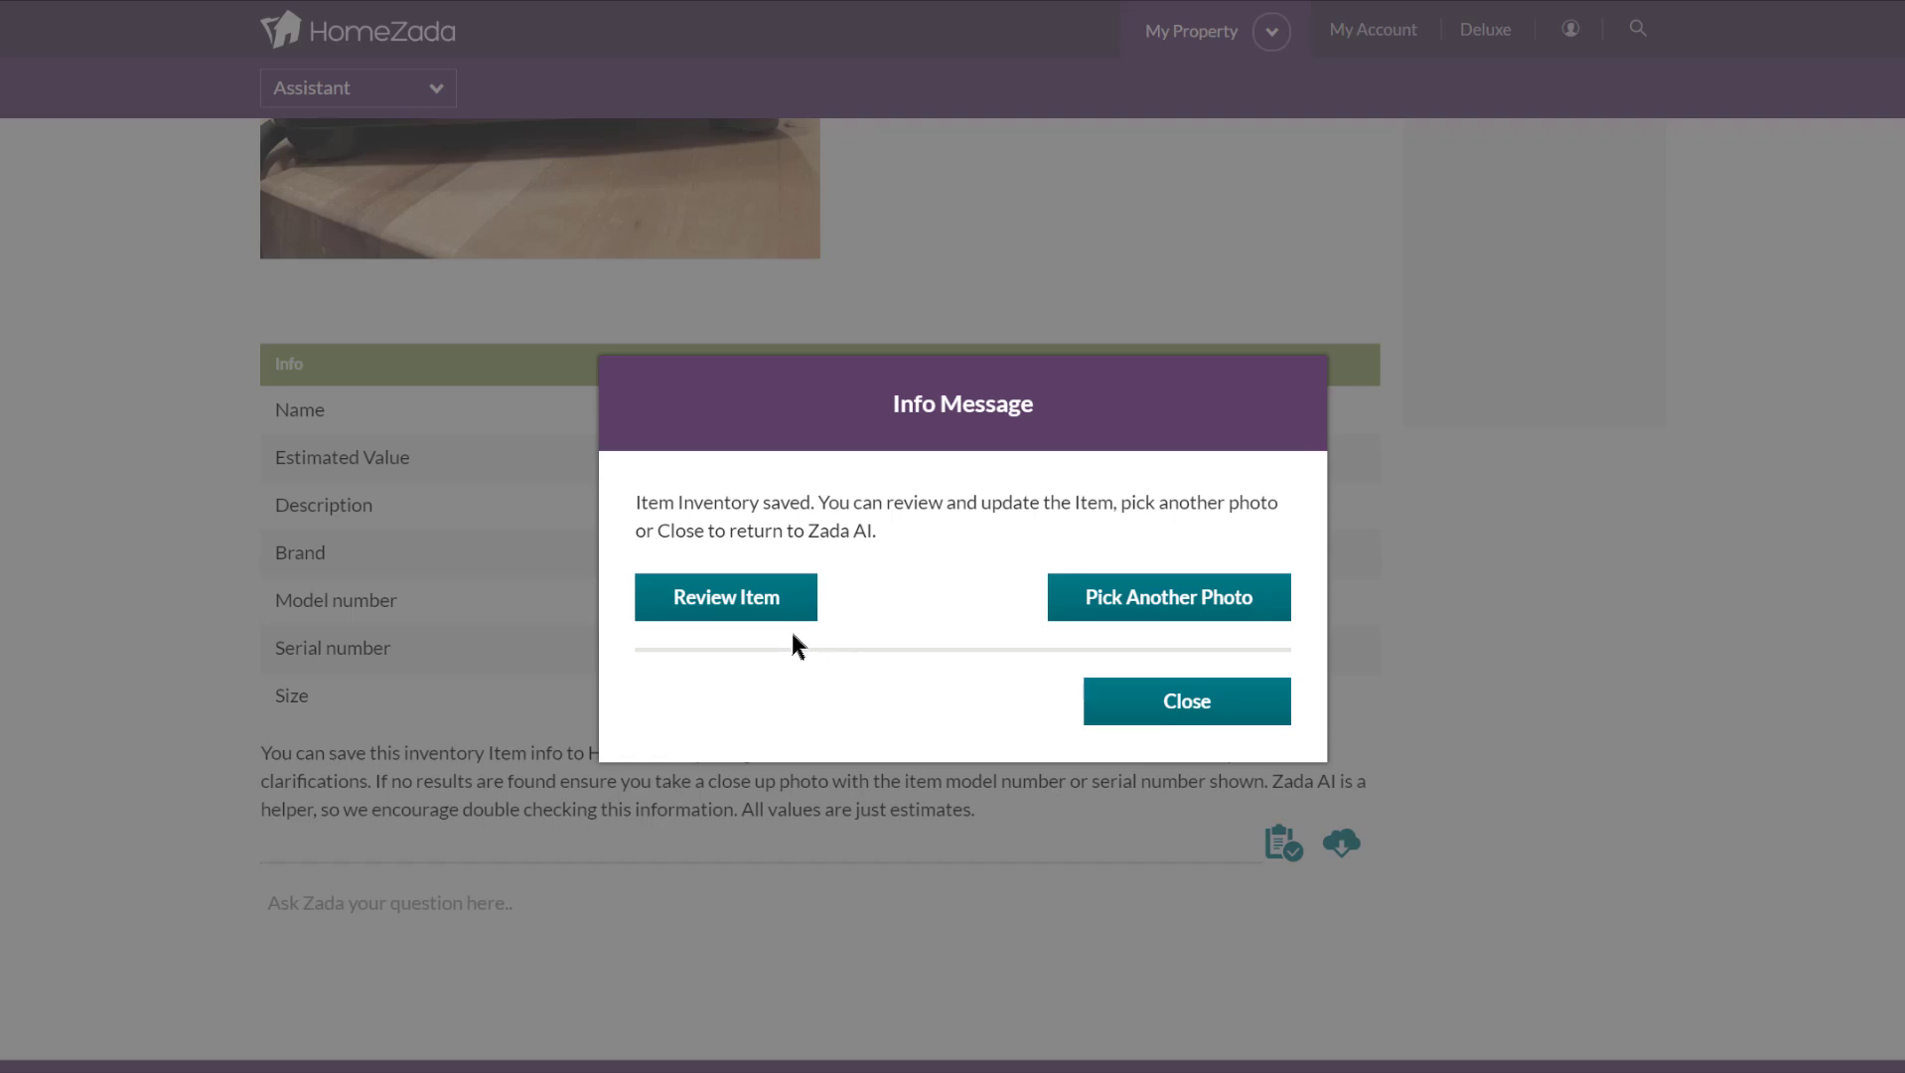
- Review the saved Blender item, now recording model VM0102B
{"action": "left_click", "coordinate": [746, 601]}
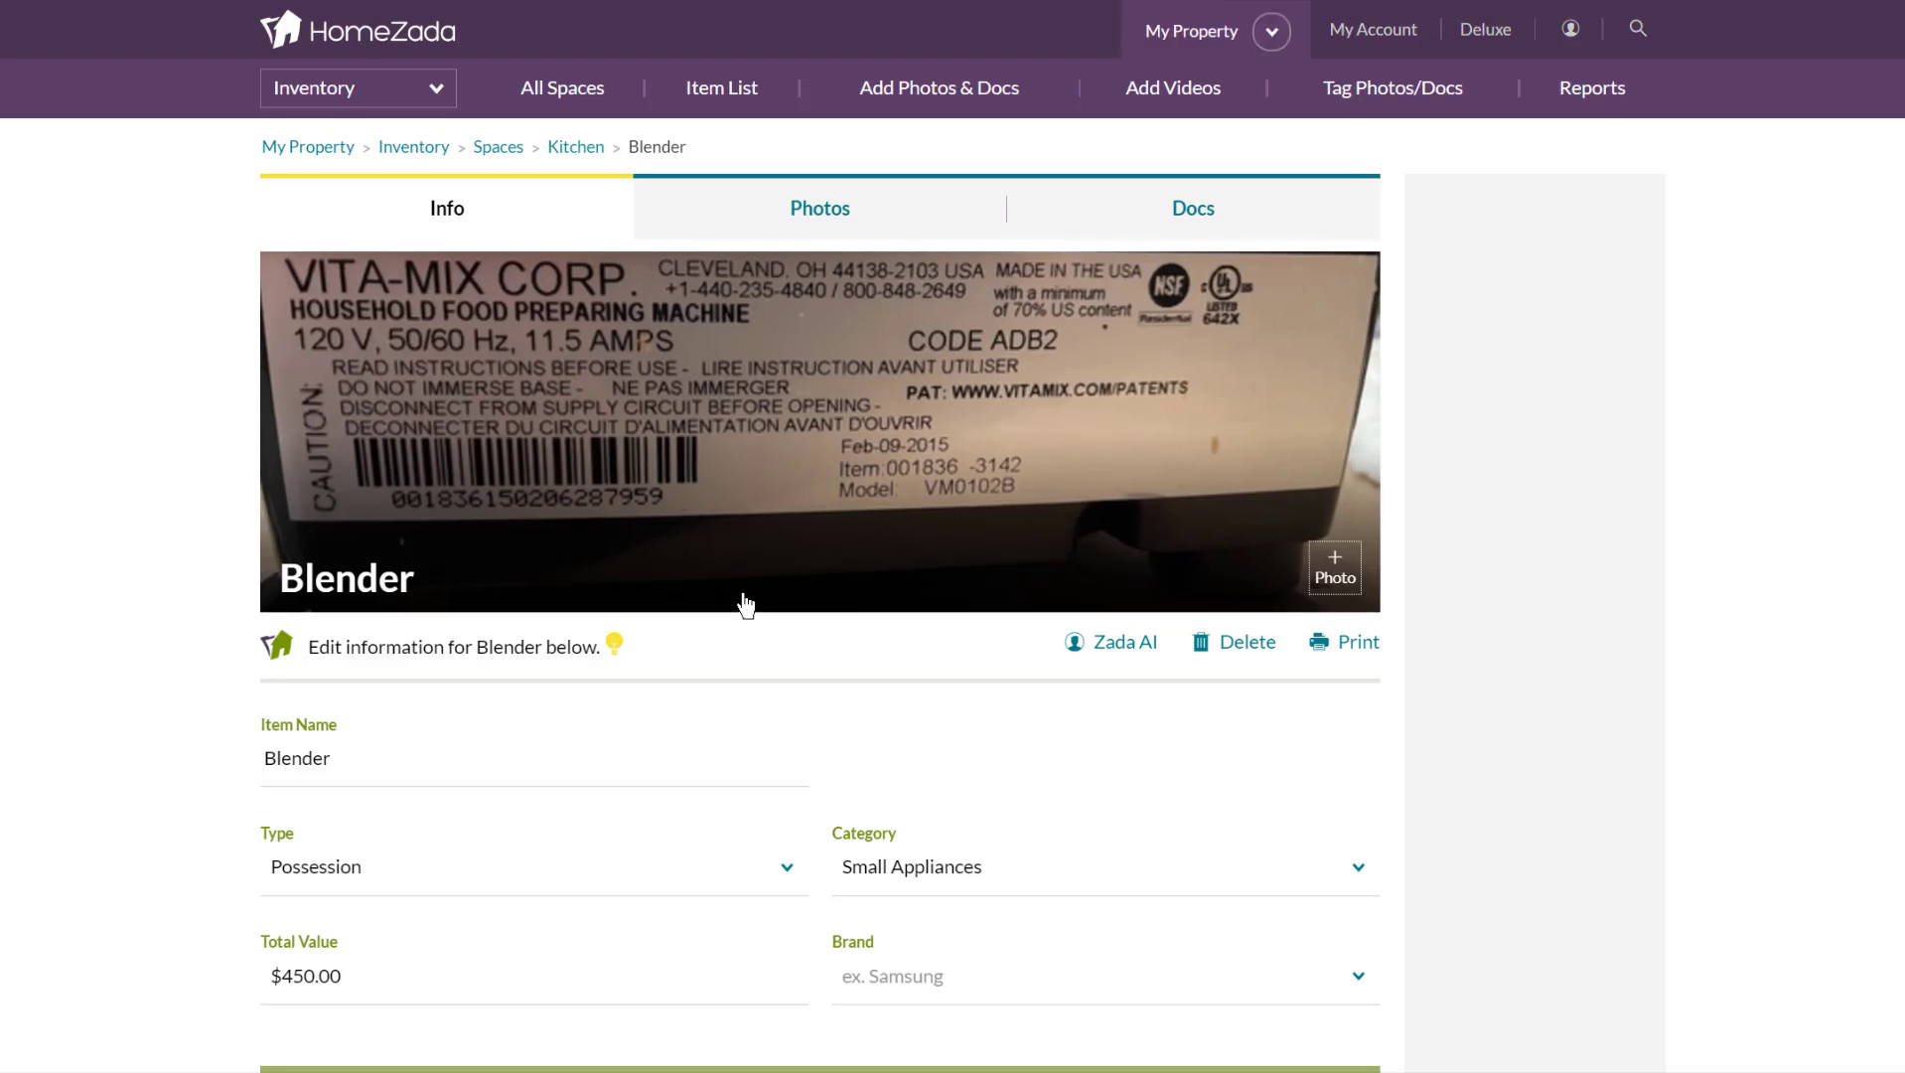
{"action": "scroll", "coordinate": [745, 602], "scroll_direction": "down", "scroll_amount": 4}
{"action": "scroll", "coordinate": [744, 596], "scroll_direction": "down", "scroll_amount": 7}
{"action": "scroll", "coordinate": [745, 601], "scroll_direction": "up", "scroll_amount": 11}
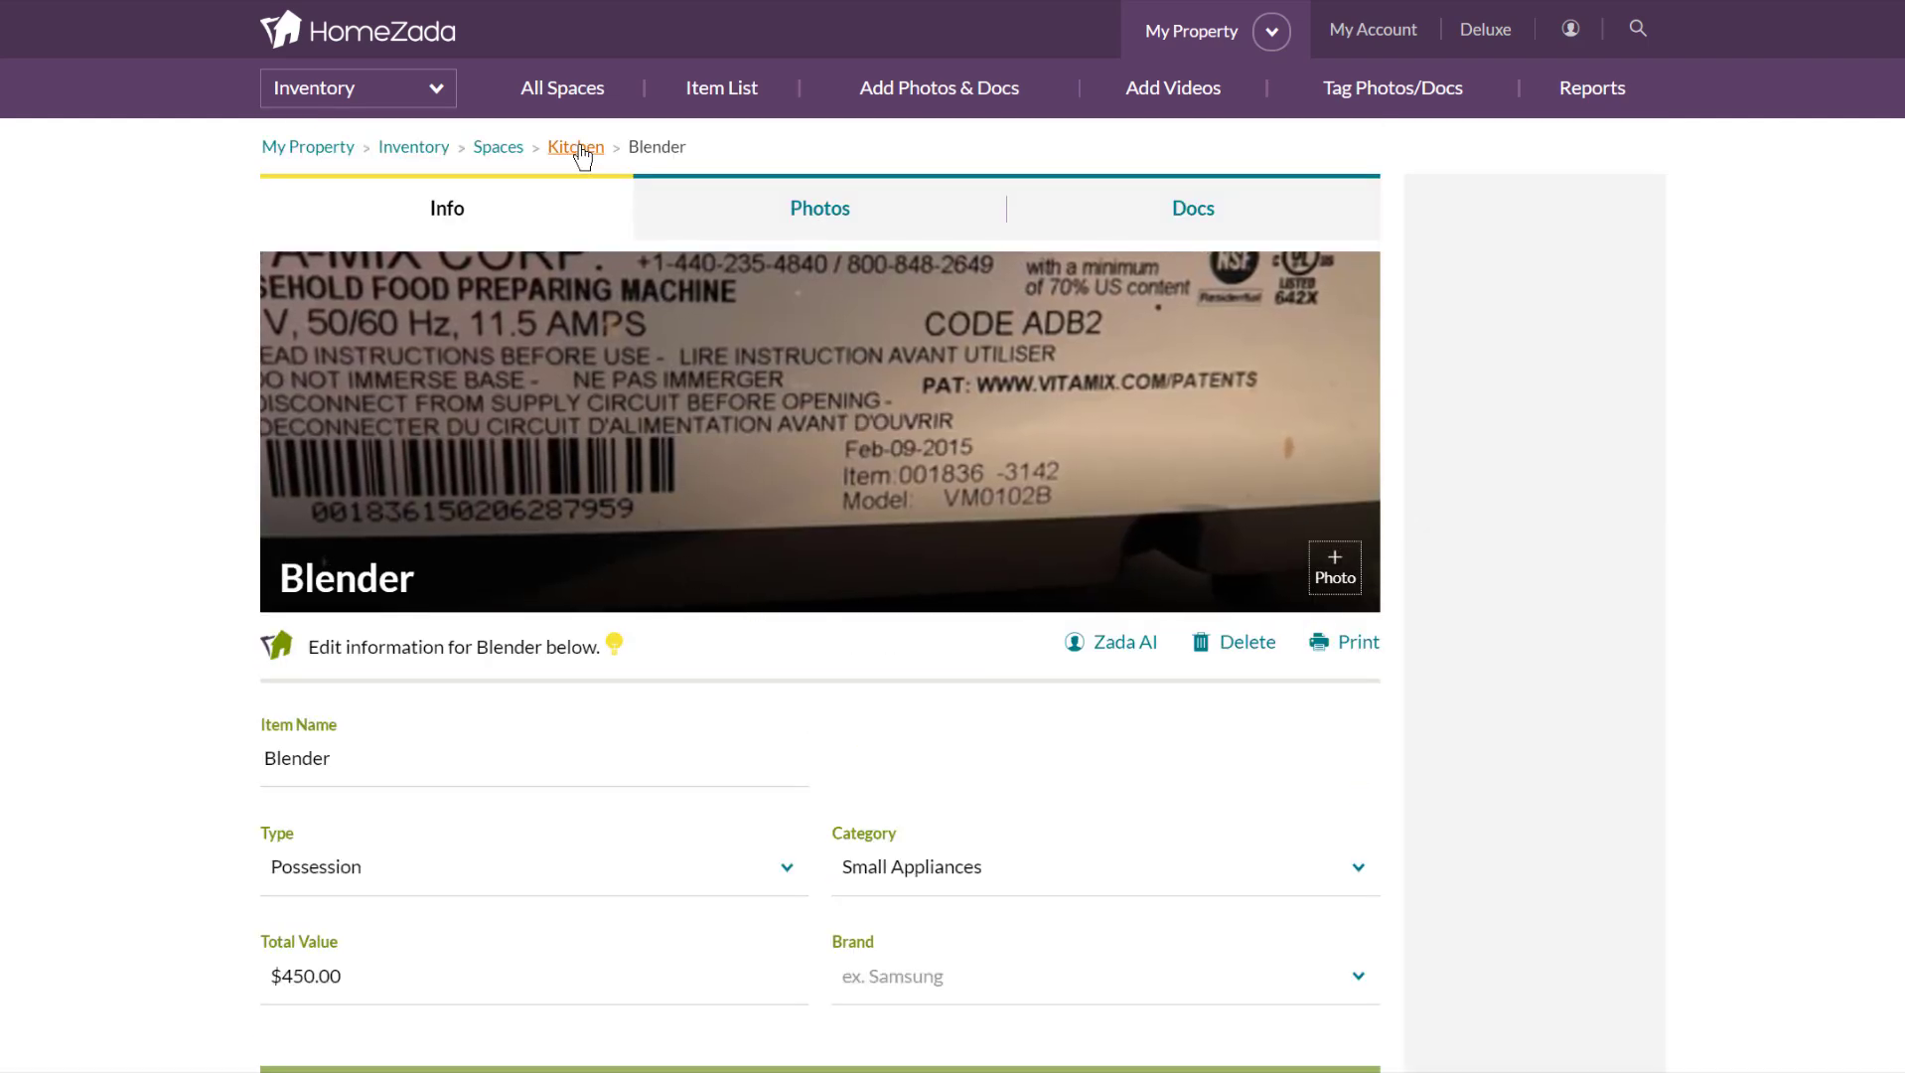
- Return to the Kitchen's items and open the Hot Water Heater item
{"action": "left_click", "coordinate": [579, 149]}
{"action": "scroll", "coordinate": [1020, 564], "scroll_direction": "down", "scroll_amount": 1}
{"action": "scroll", "coordinate": [1021, 564], "scroll_direction": "down", "scroll_amount": 4}
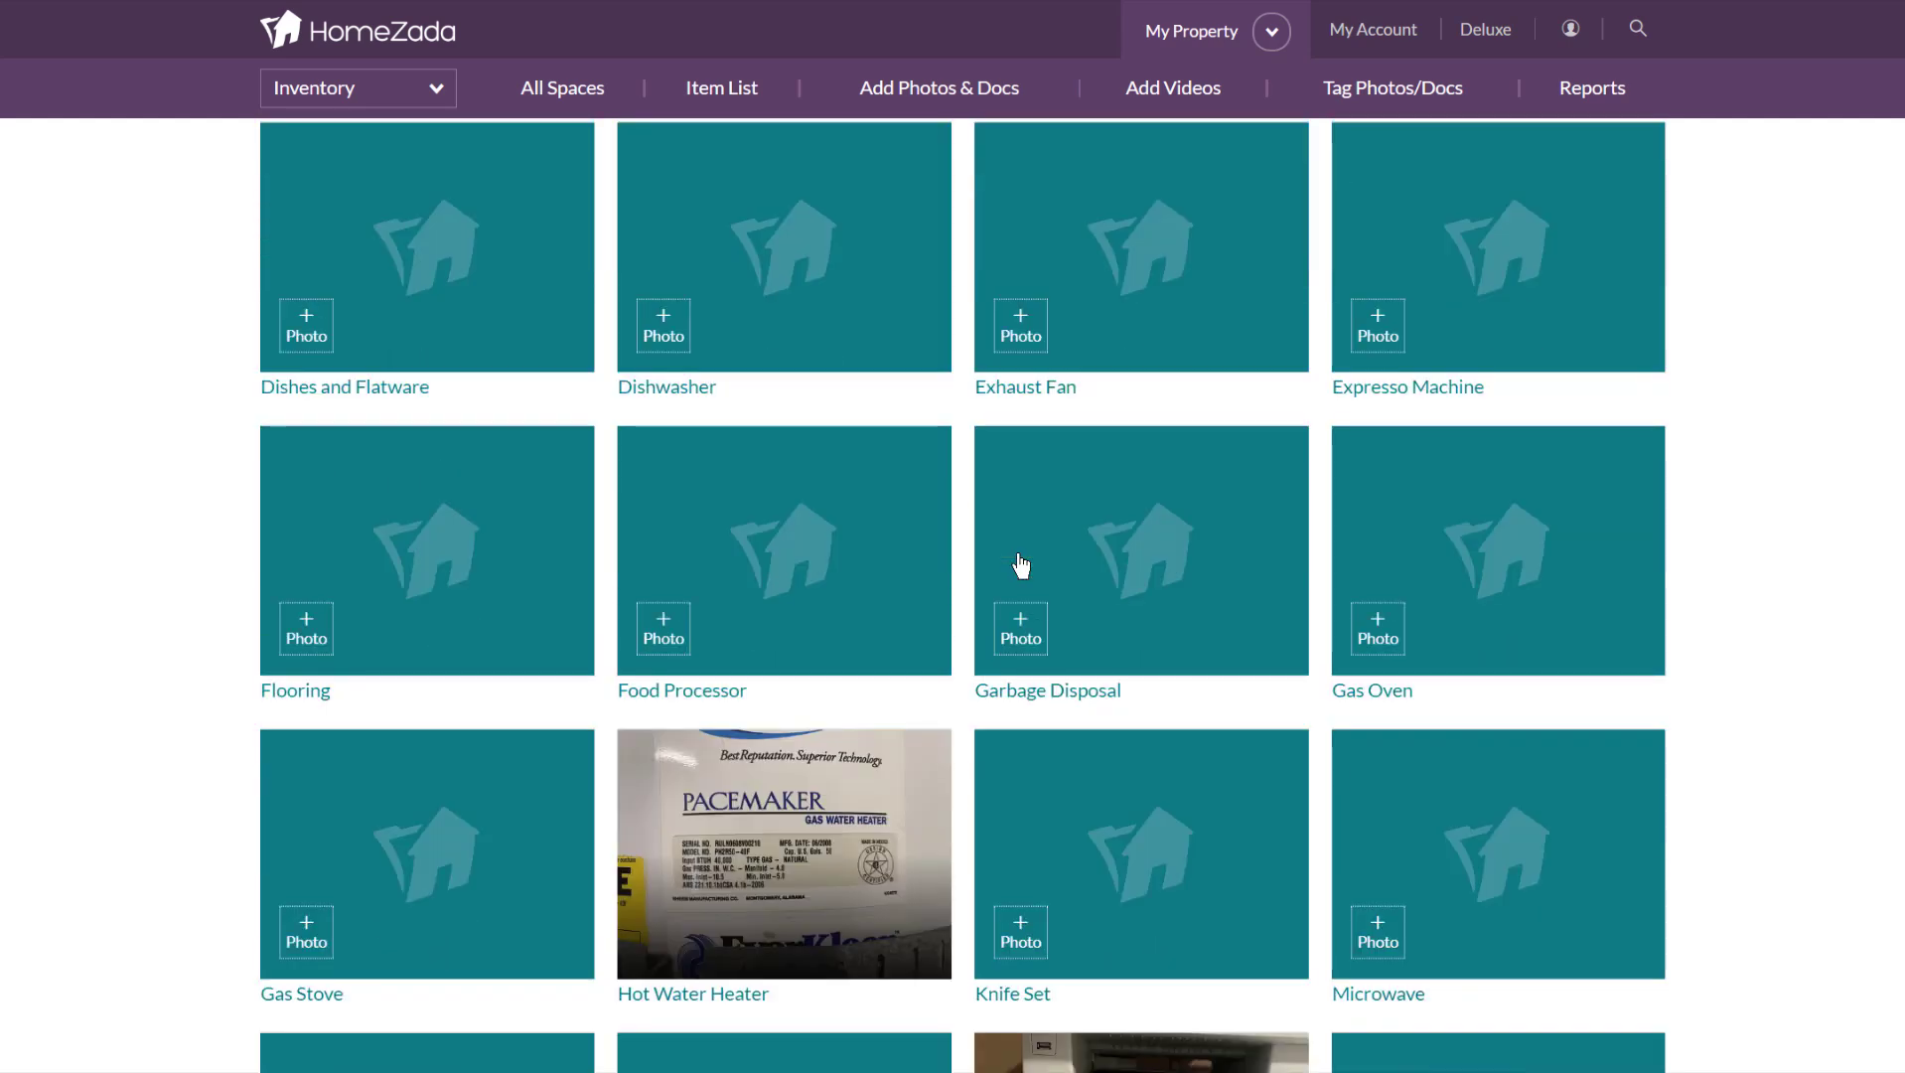
{"action": "left_click", "coordinate": [782, 899]}
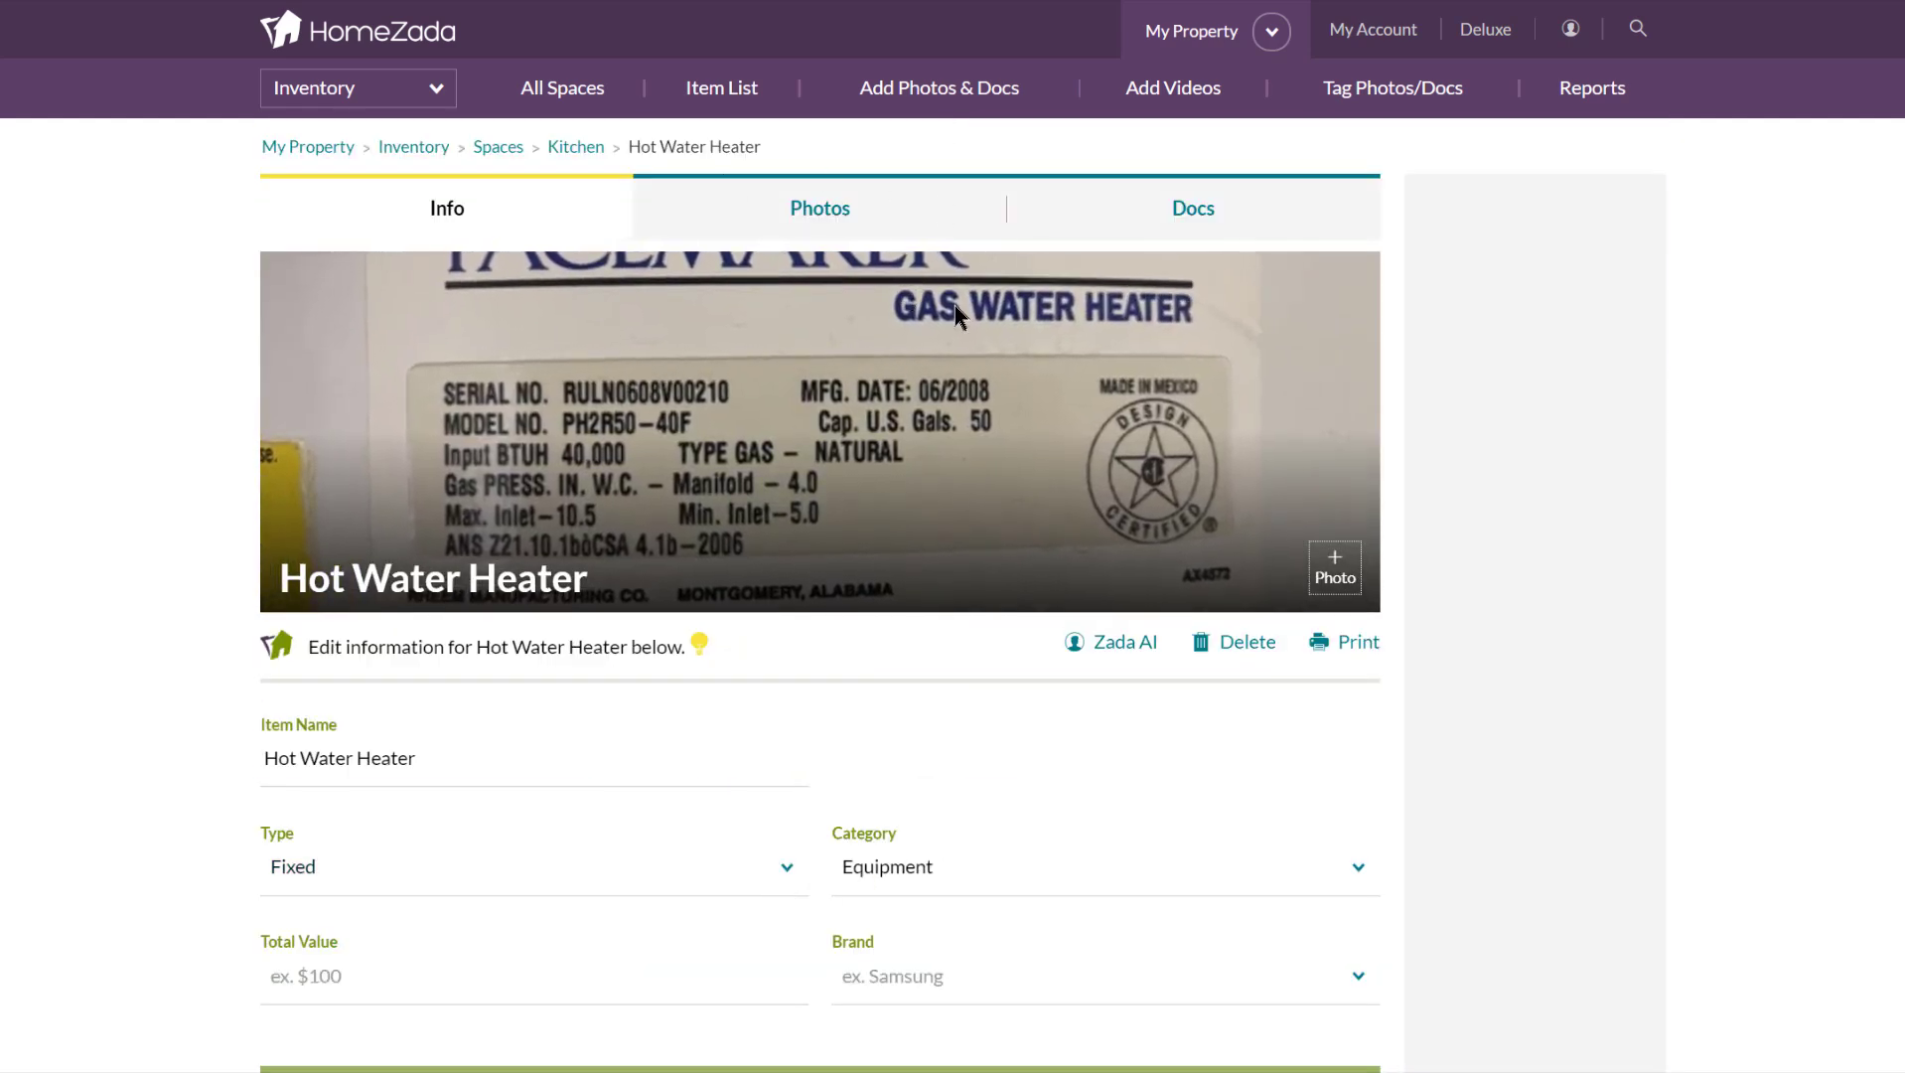
- Run Zada AI on the water heater photo and save it as a PACEMAKER Gas Water Heater worth $800.00
{"action": "left_click", "coordinate": [1131, 653]}
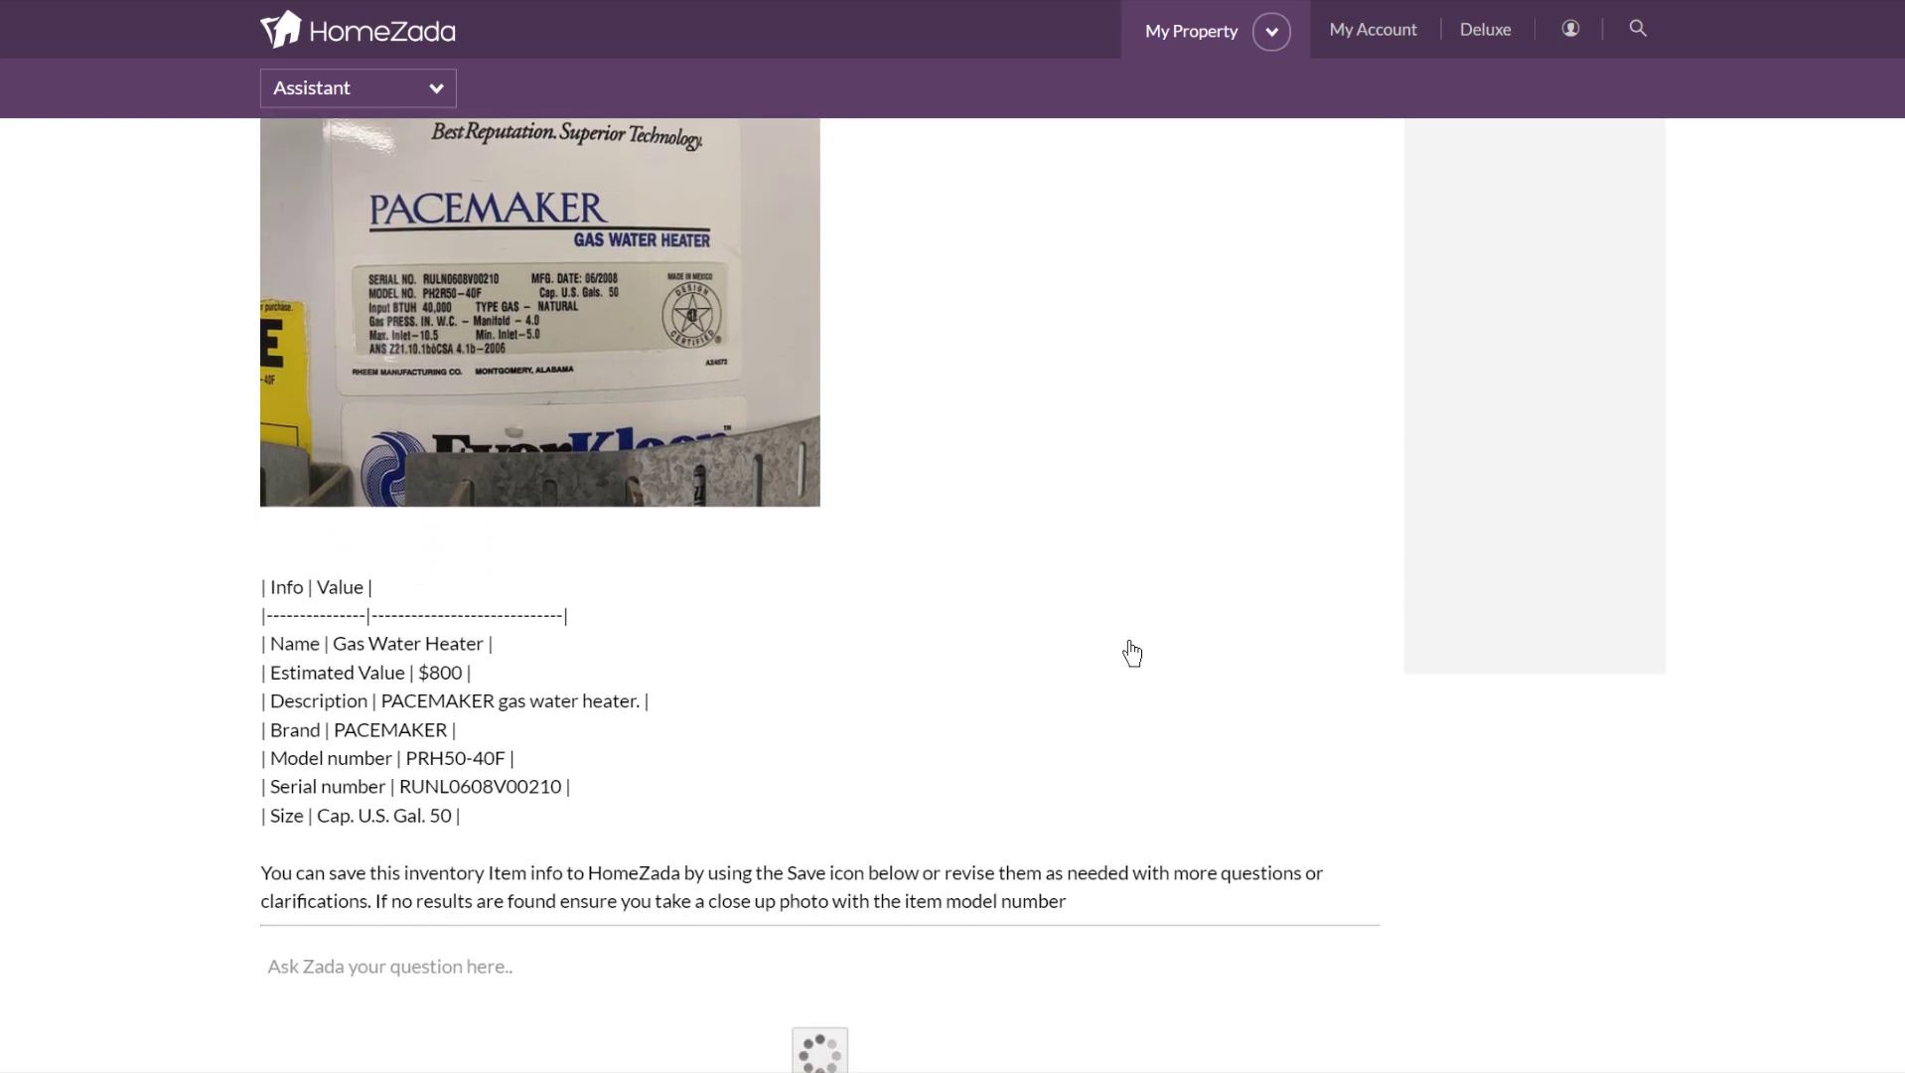
{"action": "scroll", "coordinate": [1132, 653], "scroll_direction": "up", "scroll_amount": 1}
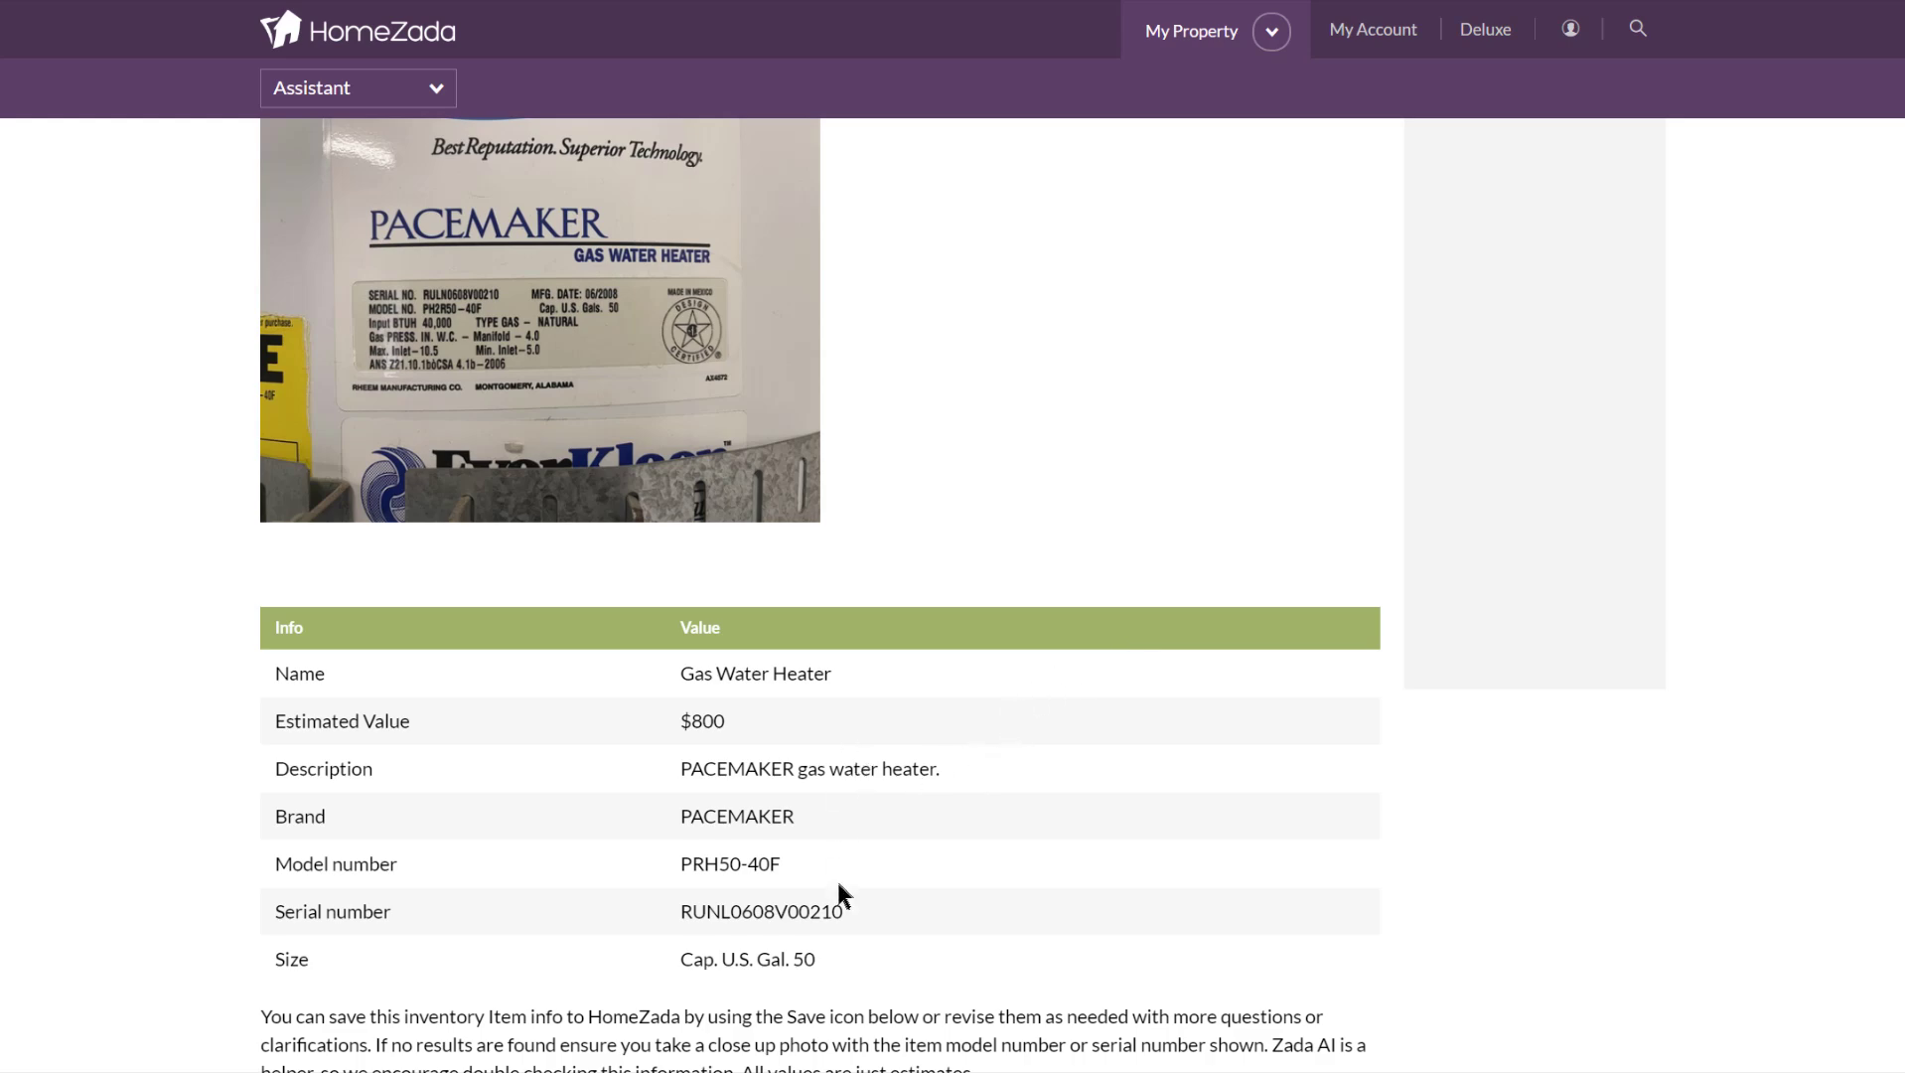
{"action": "scroll", "coordinate": [967, 913], "scroll_direction": "down", "scroll_amount": 3}
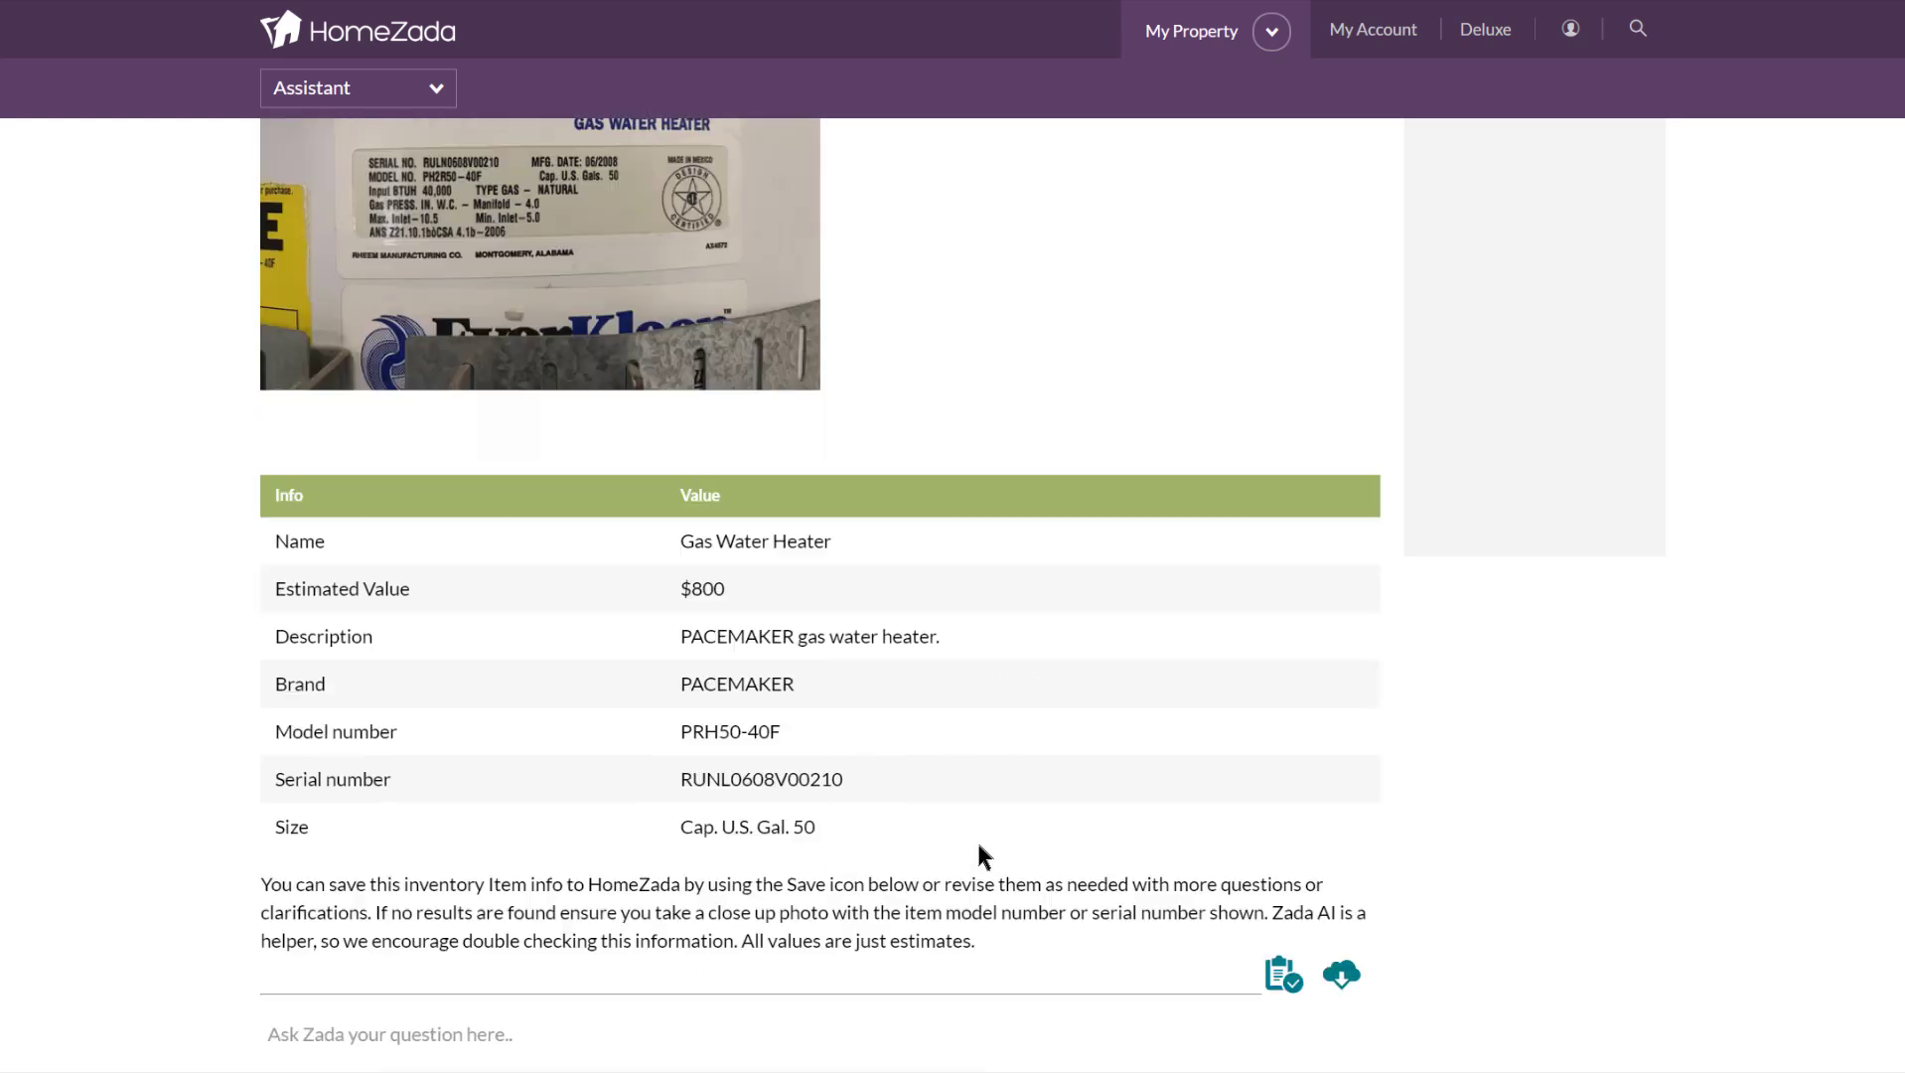
{"action": "left_click", "coordinate": [1341, 843]}
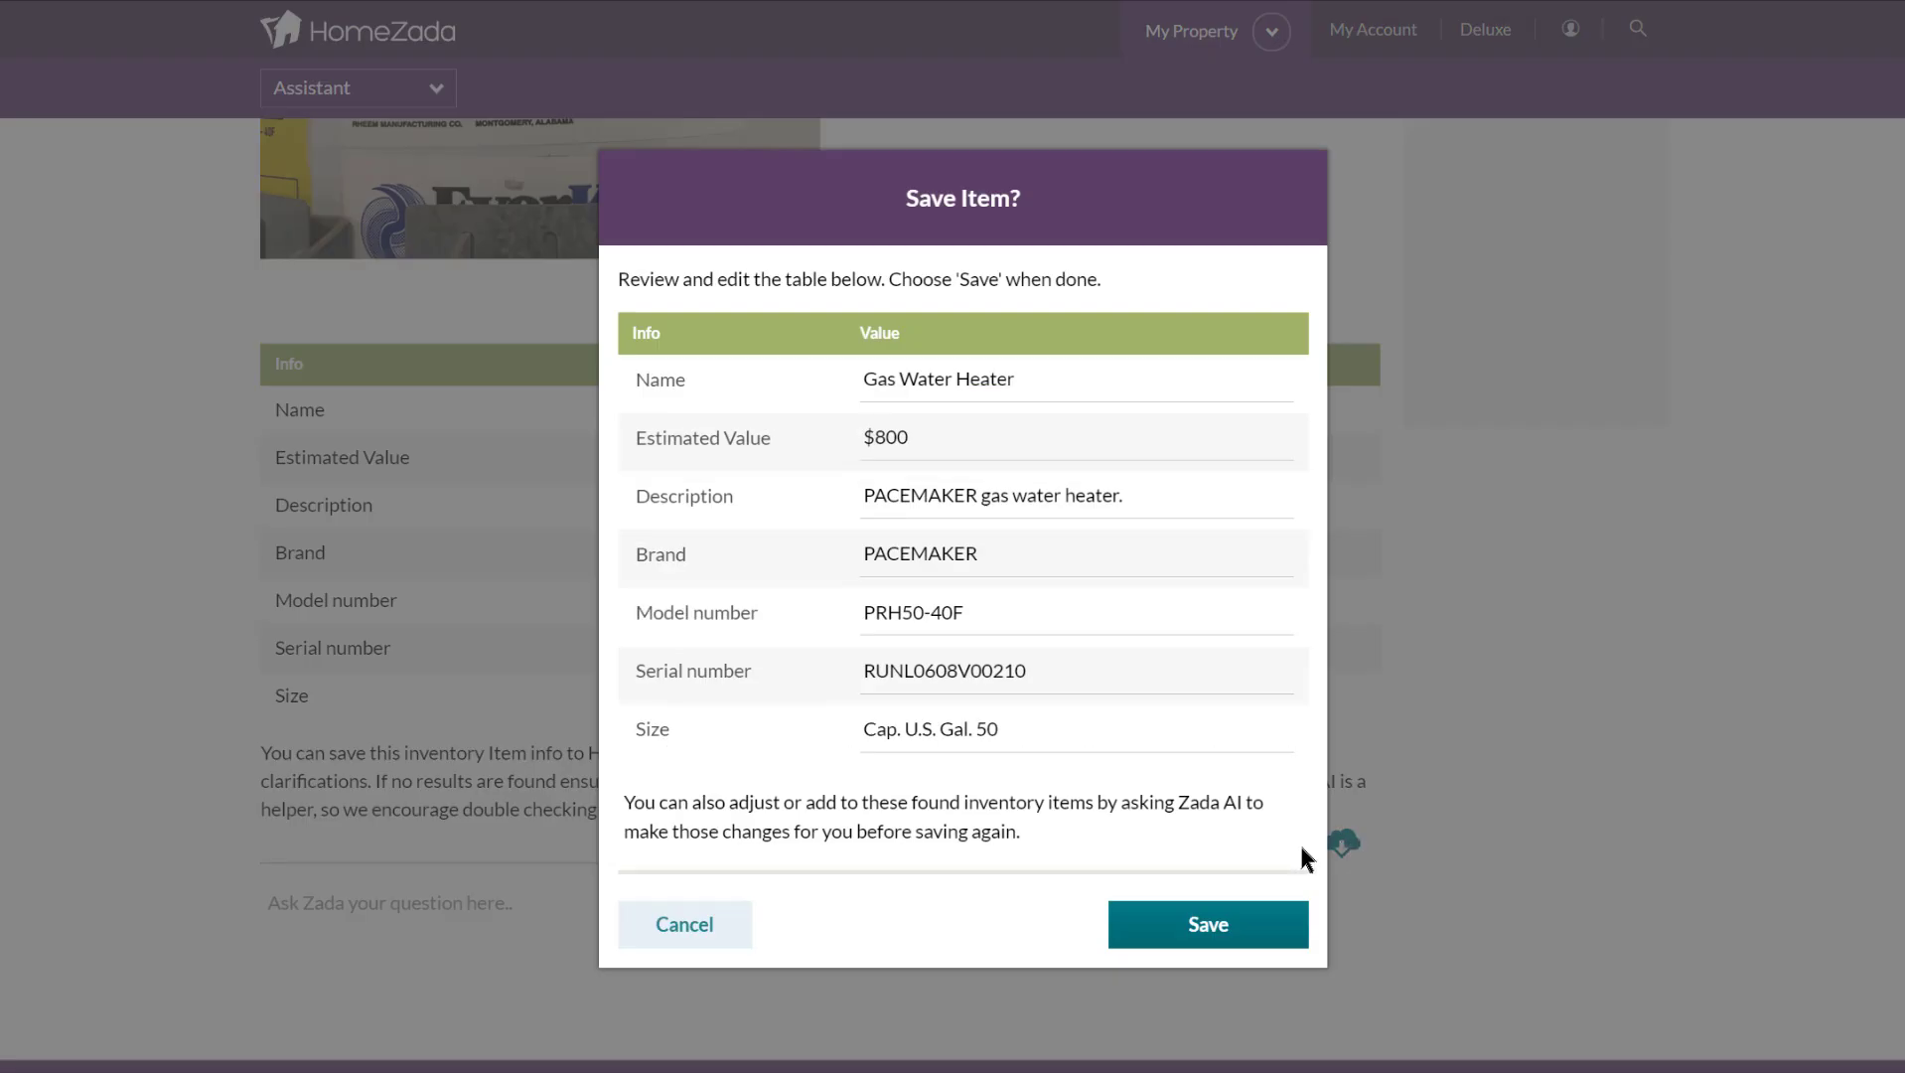
{"action": "left_click", "coordinate": [1203, 934]}
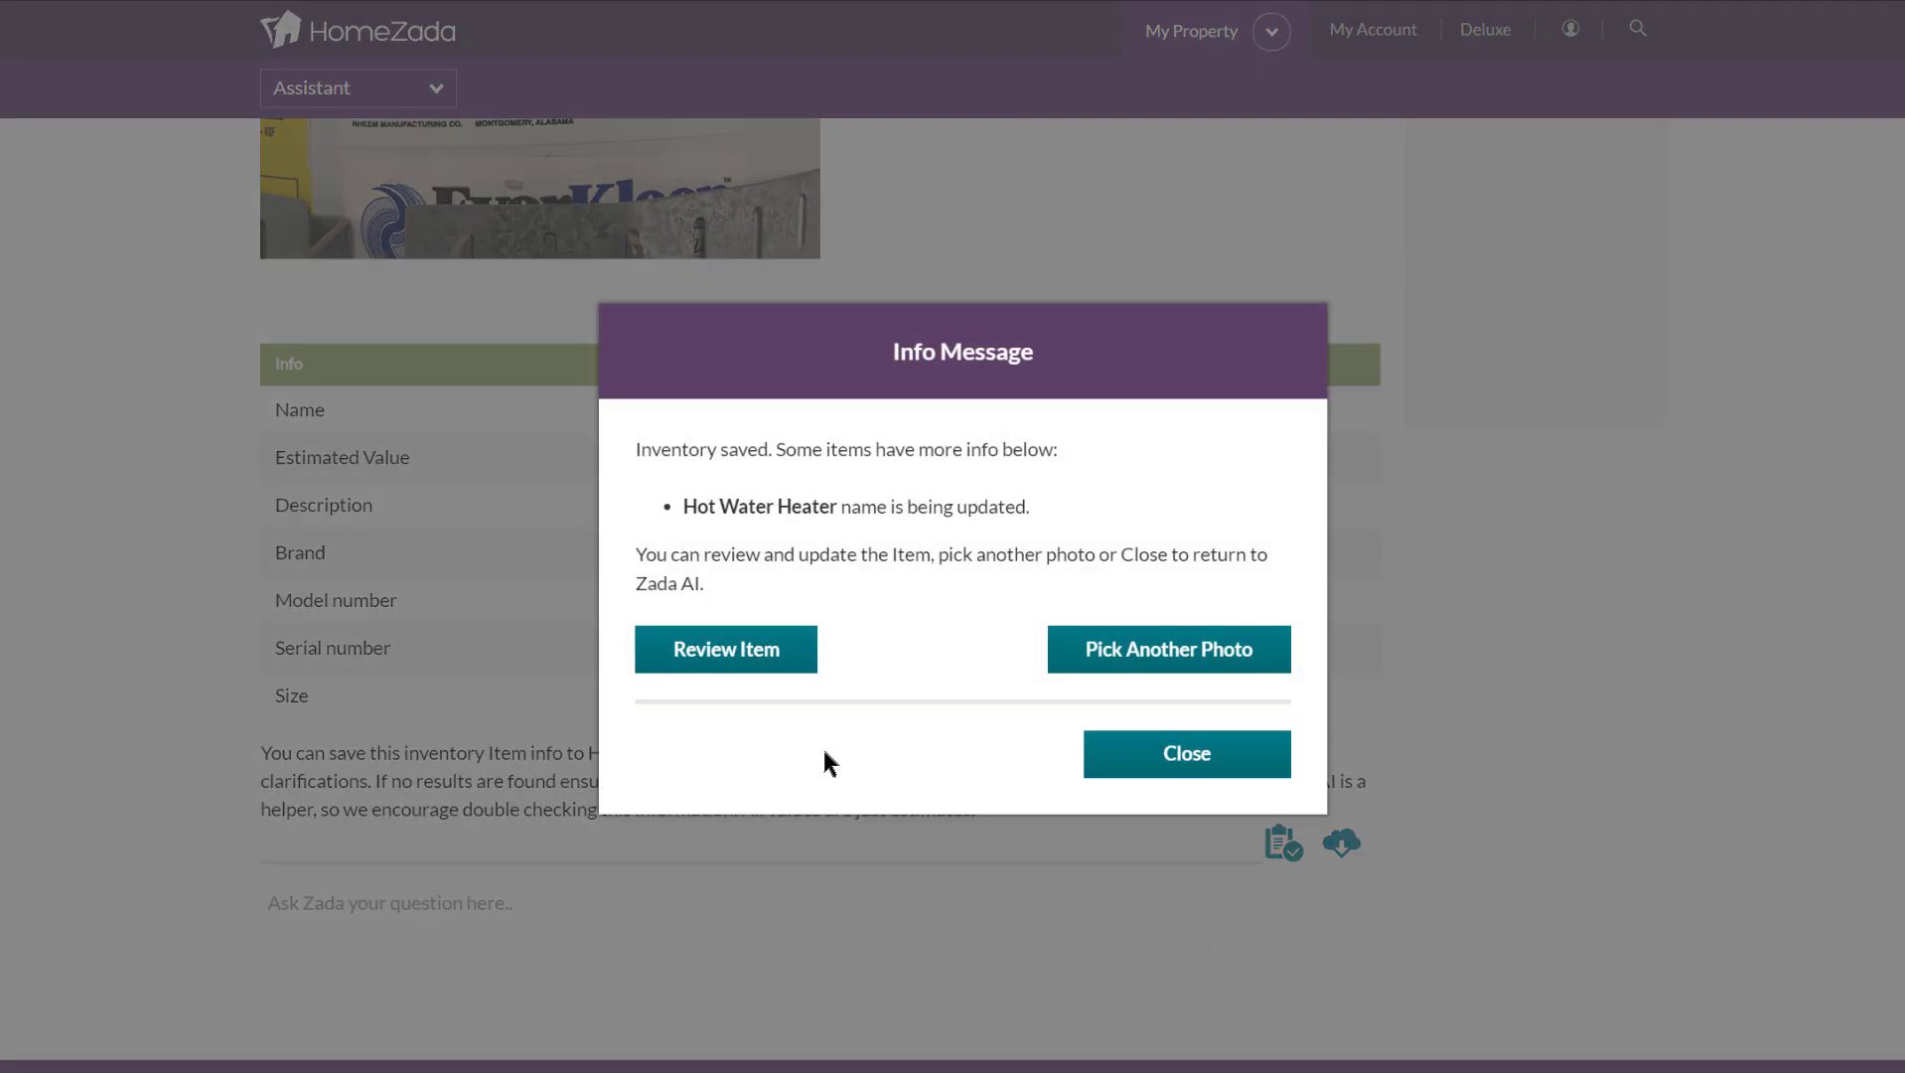
{"action": "left_click", "coordinate": [721, 660]}
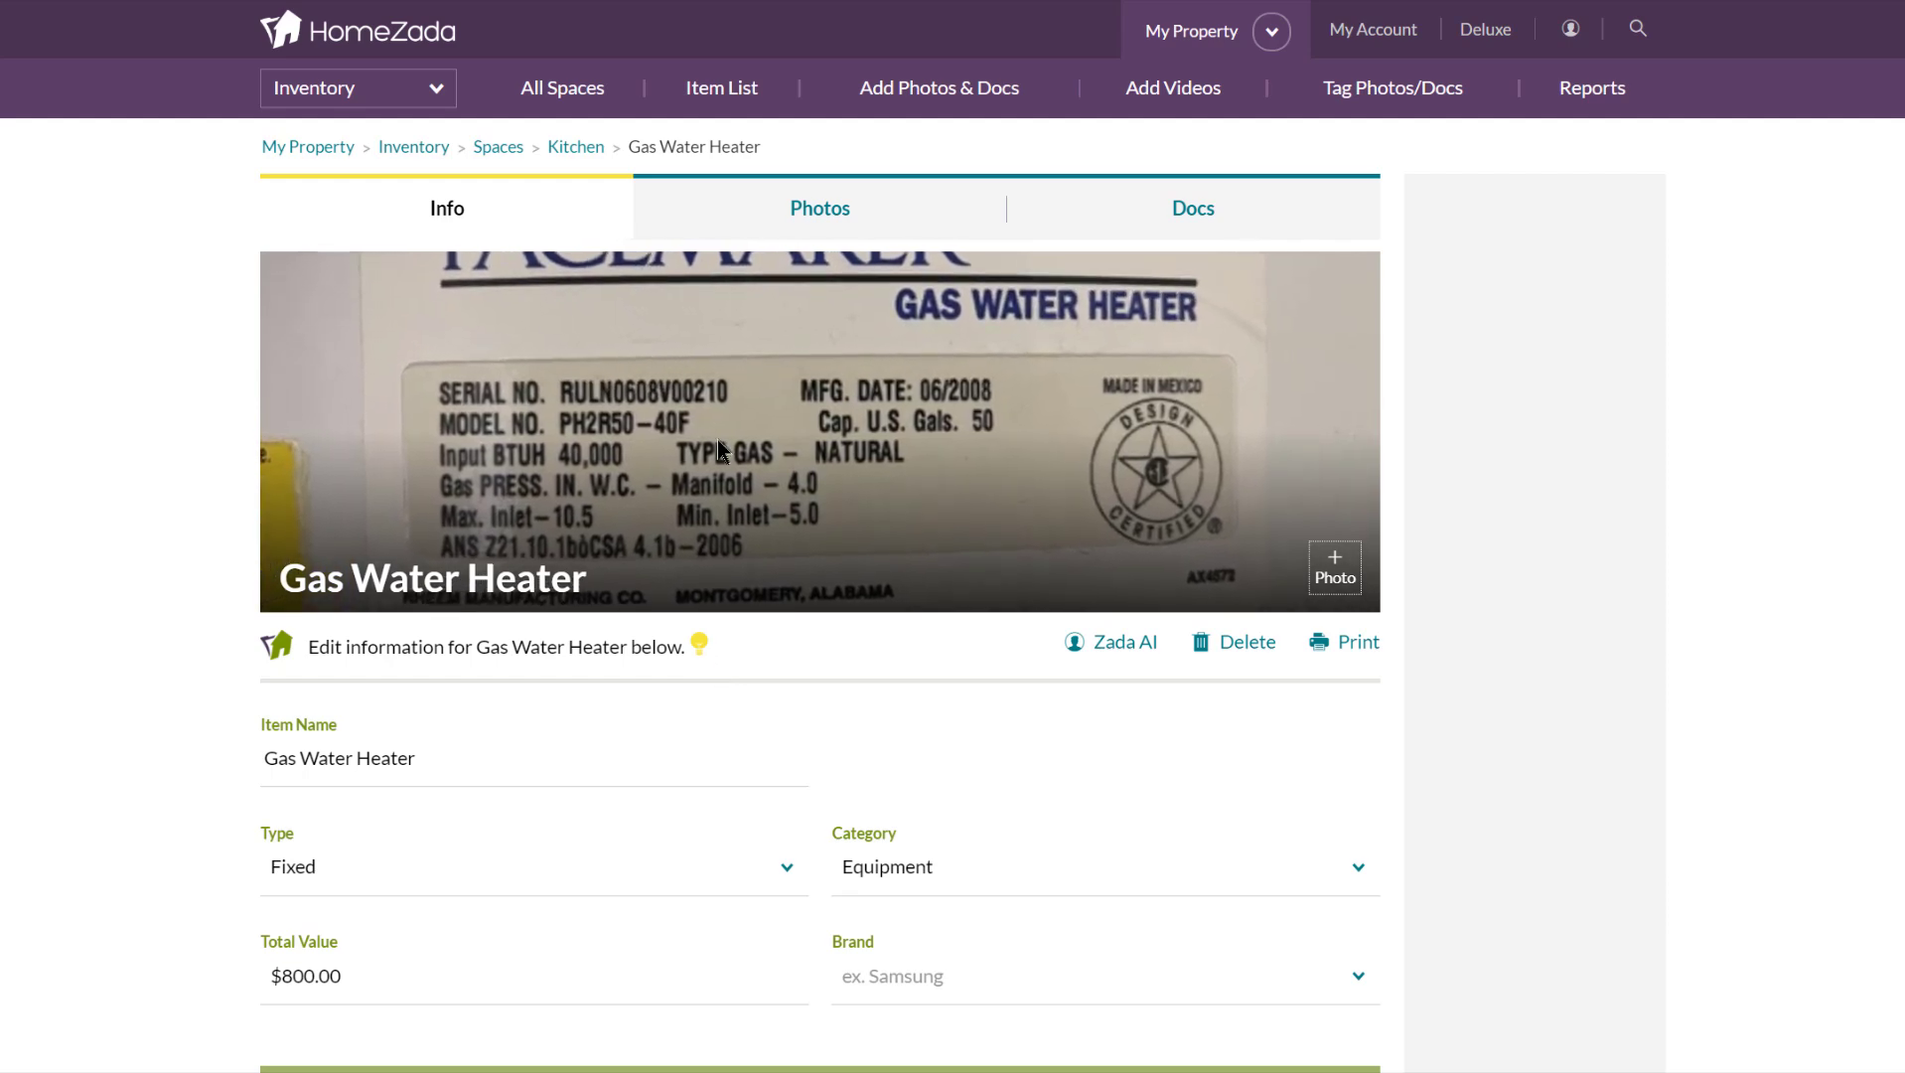
- Go back from the Gas Water Heater item to the overview of all 21 spaces
{"action": "left_click", "coordinate": [514, 150]}
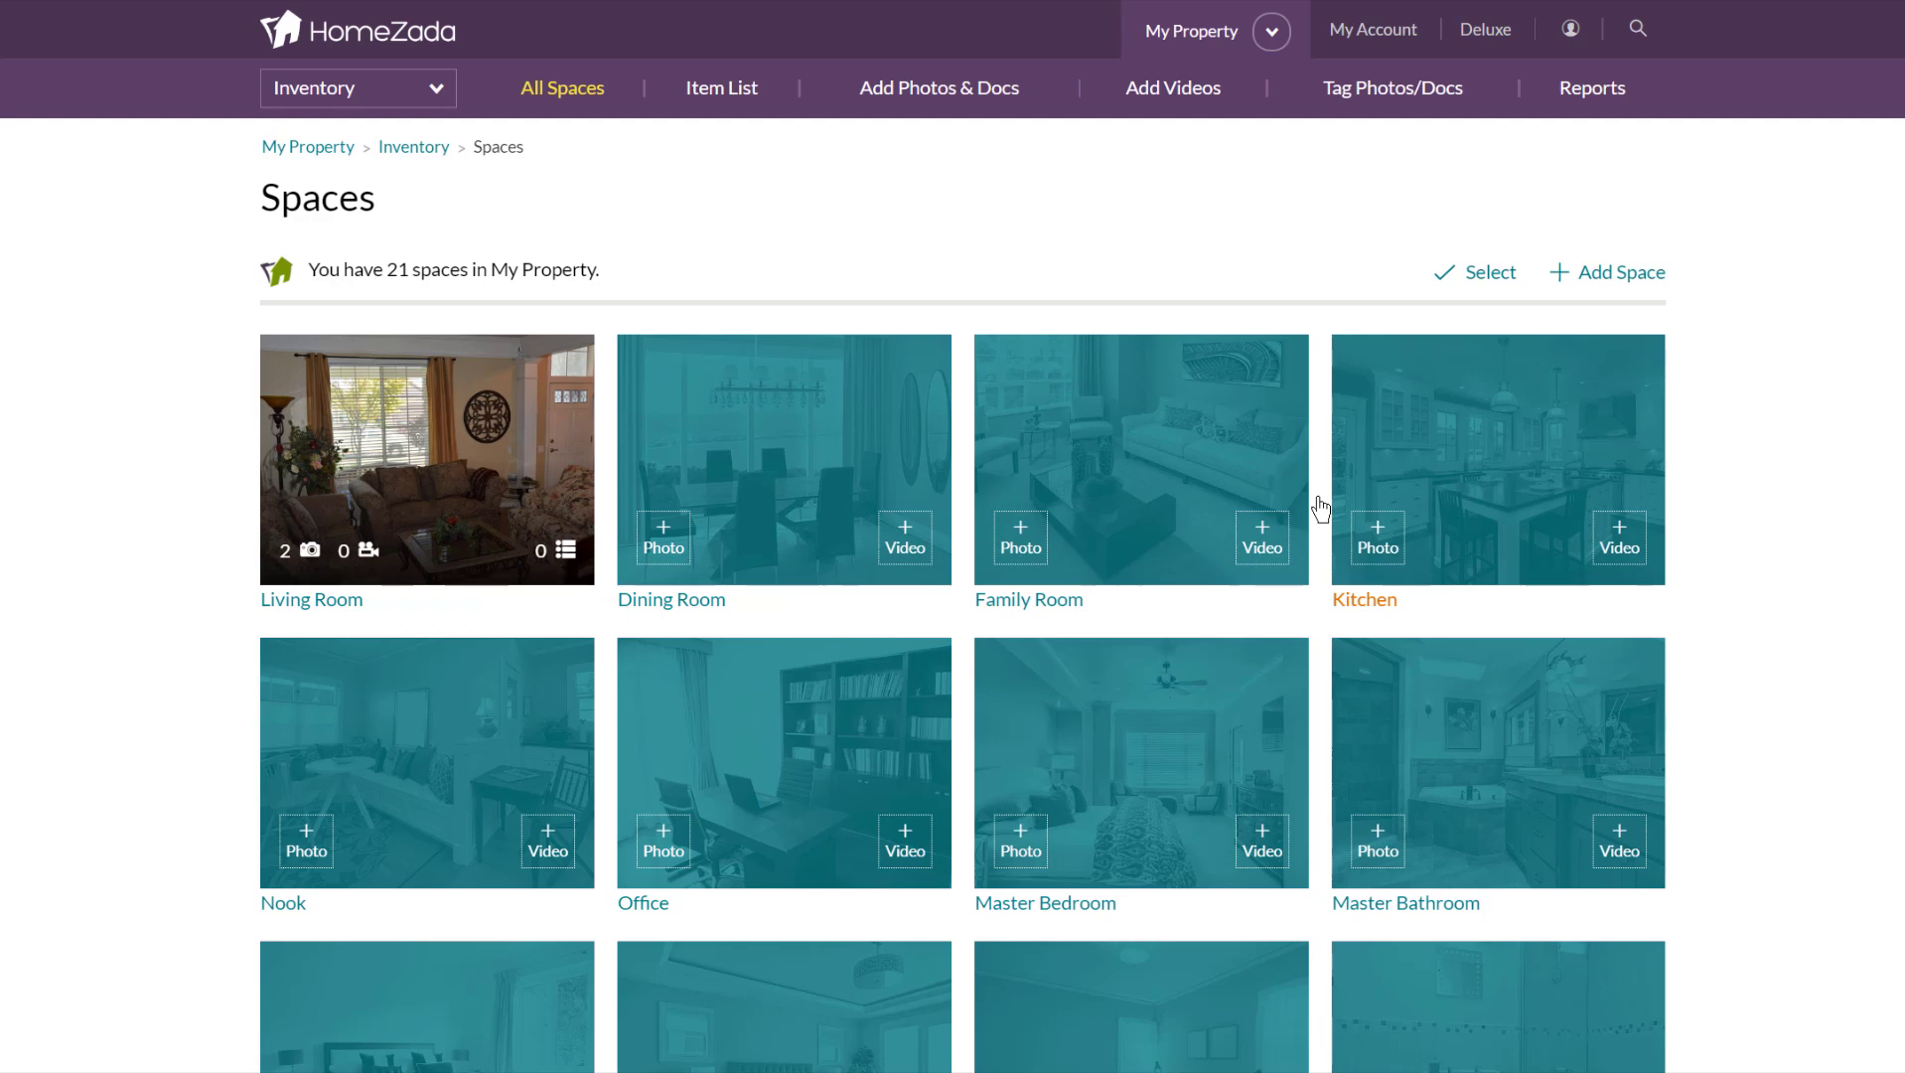
- Check the inventory-by-space report, then open the Household Inventory PDF including all items
{"action": "left_click", "coordinate": [1601, 91]}
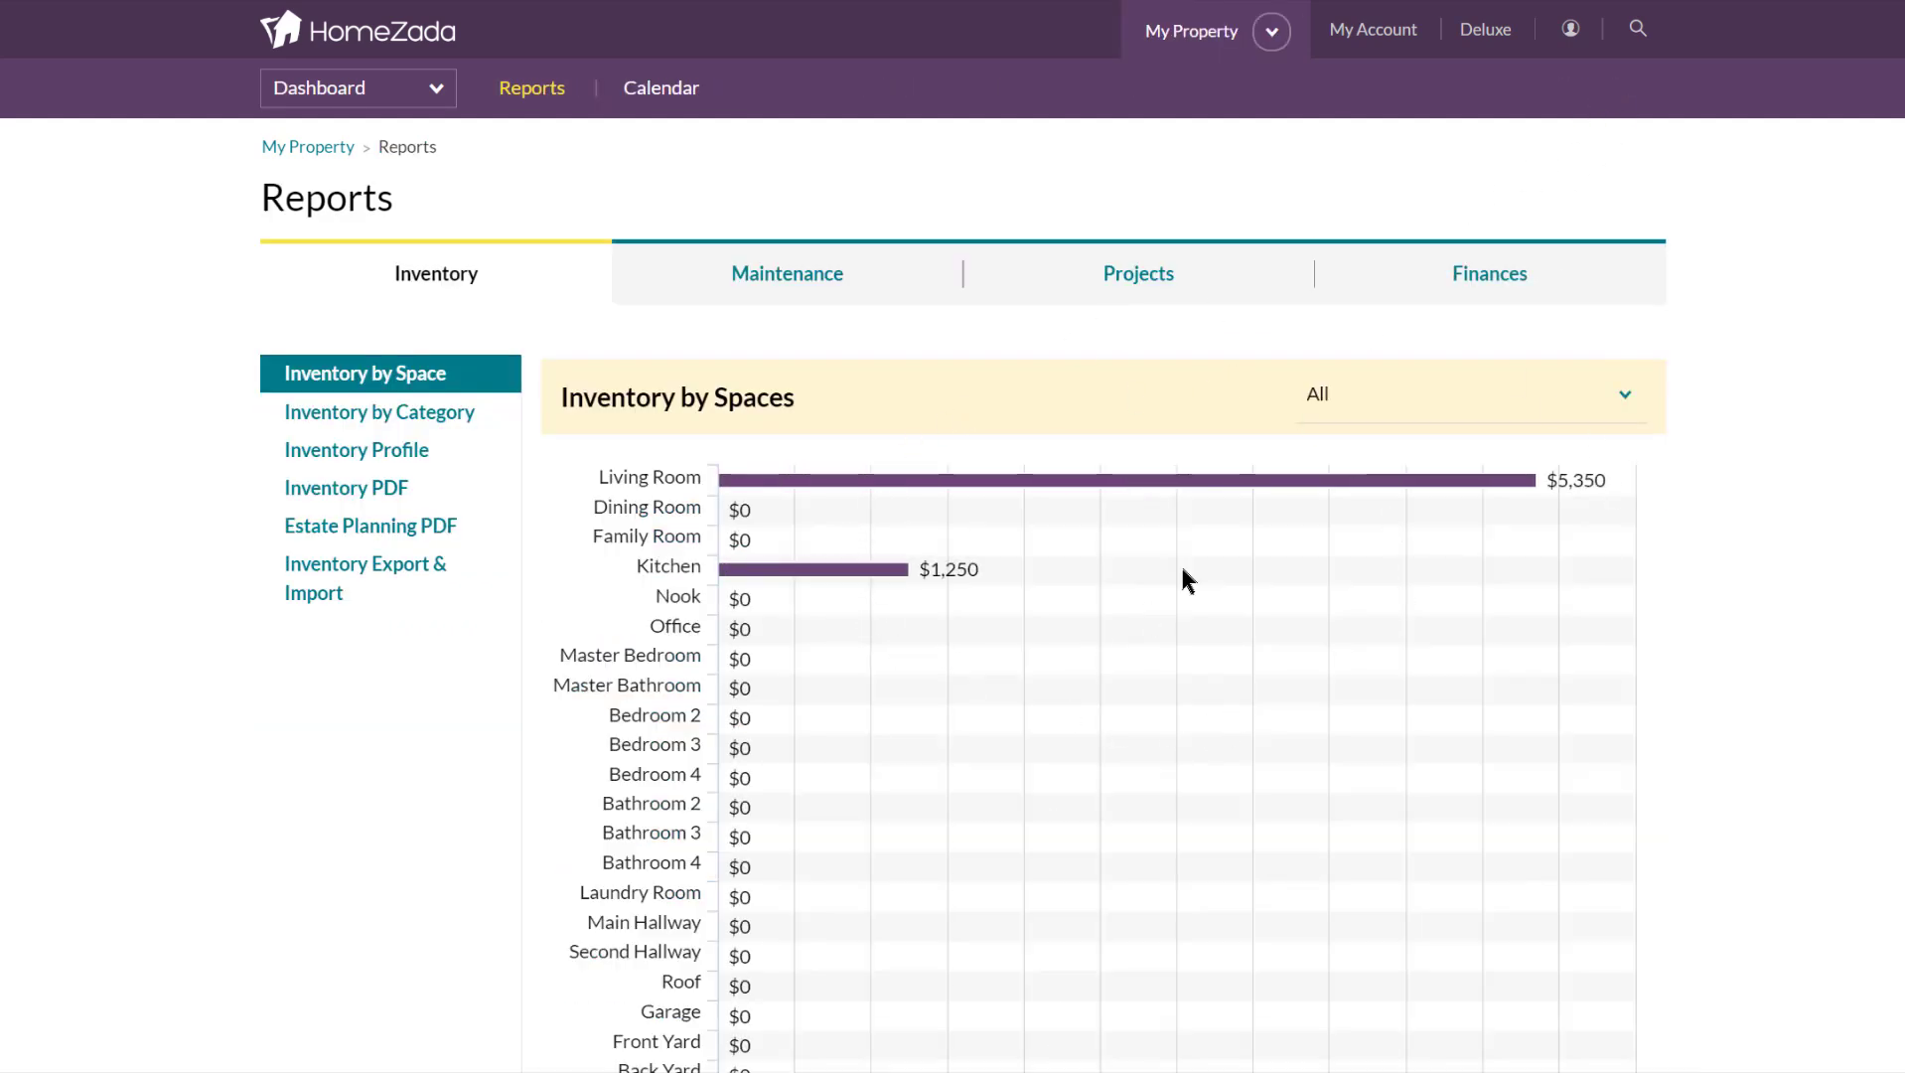
{"action": "left_click", "coordinate": [324, 491]}
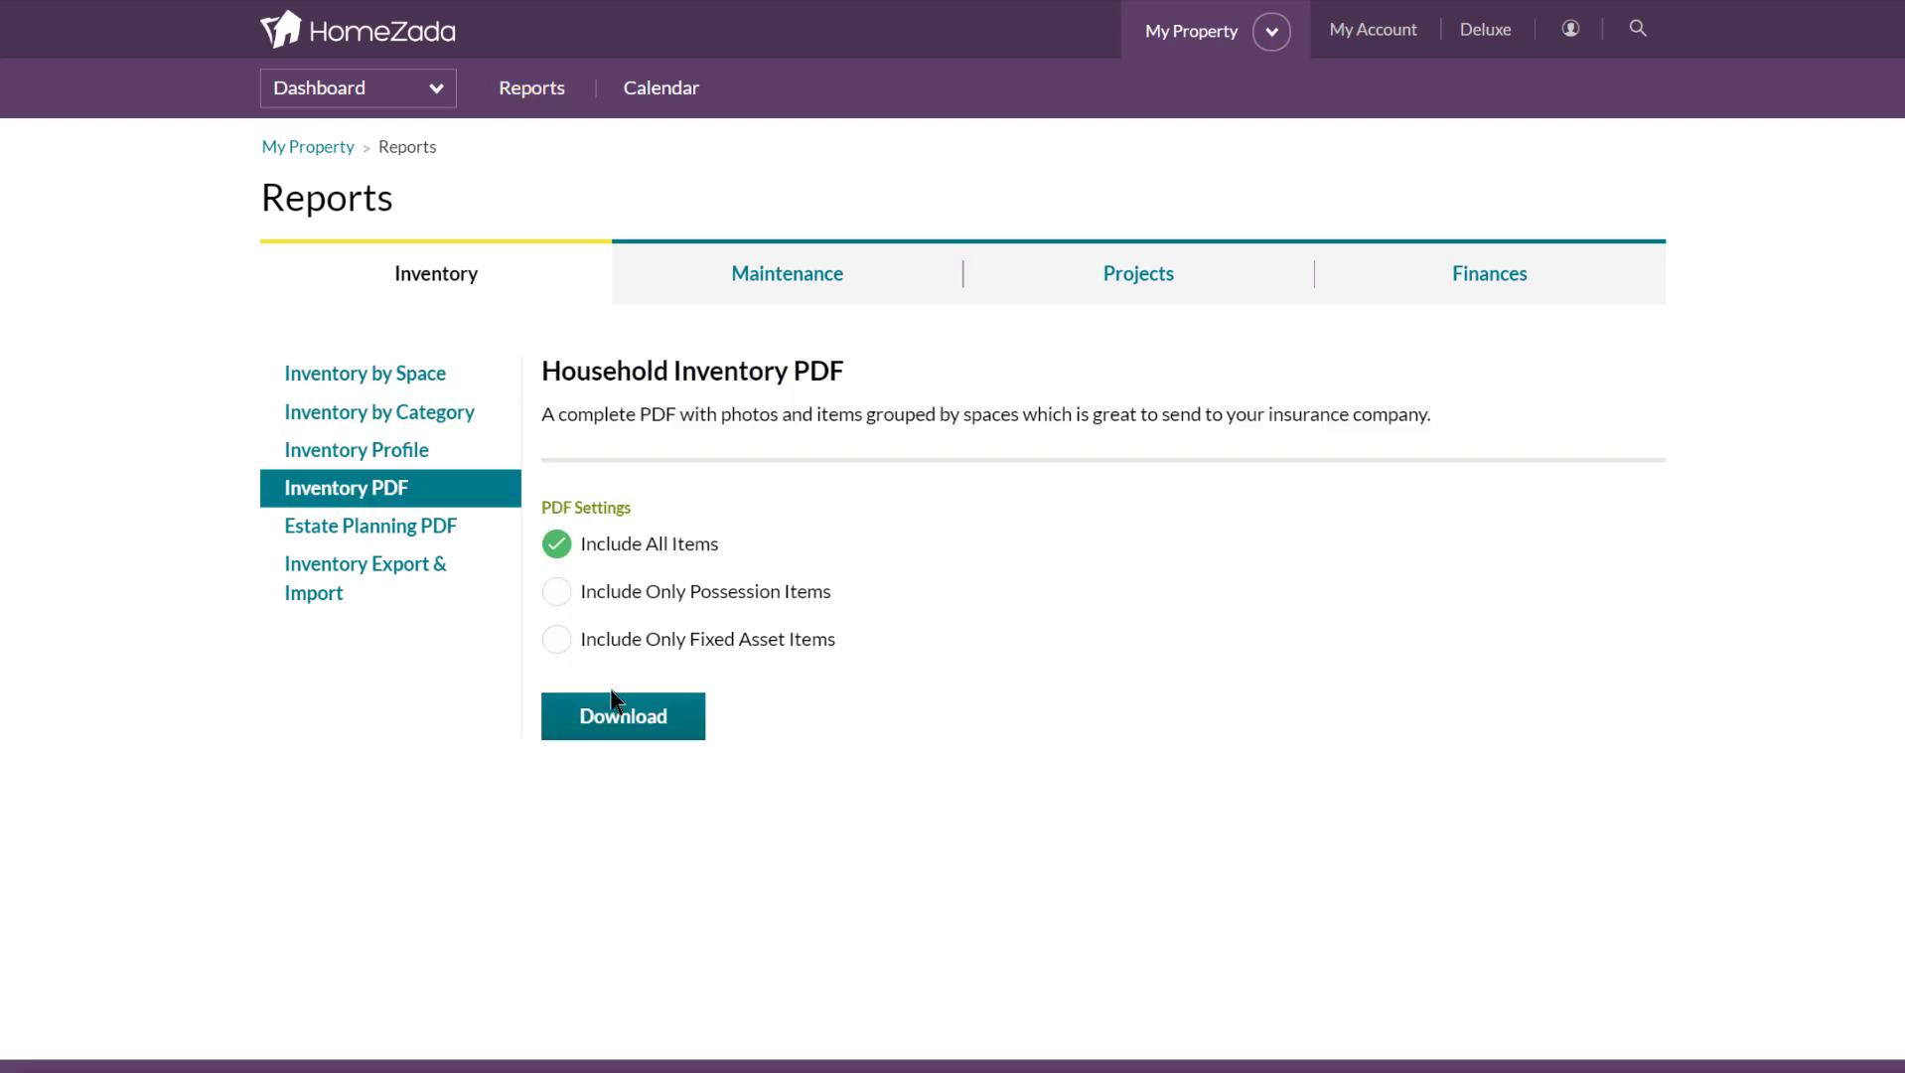